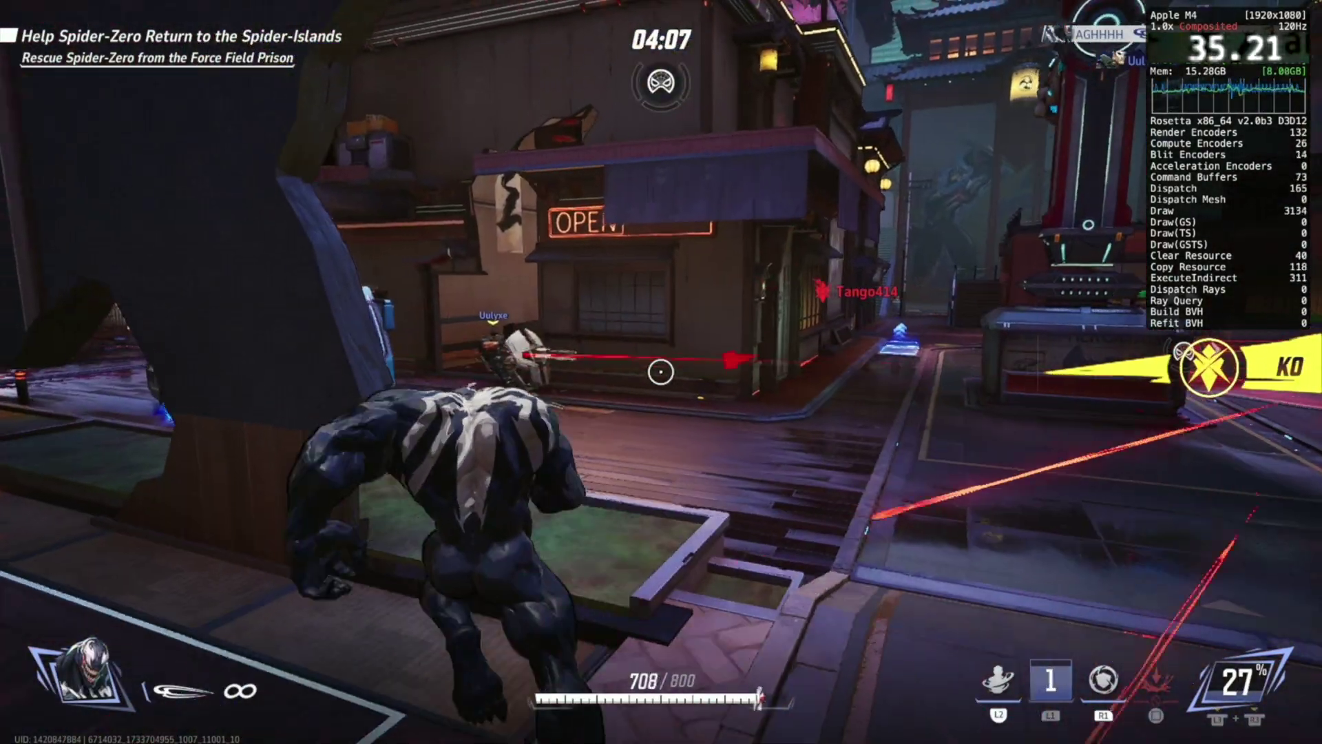
Step: As Venom, use the tendril ability, advance on the enemy by the container and attack
key(shift)
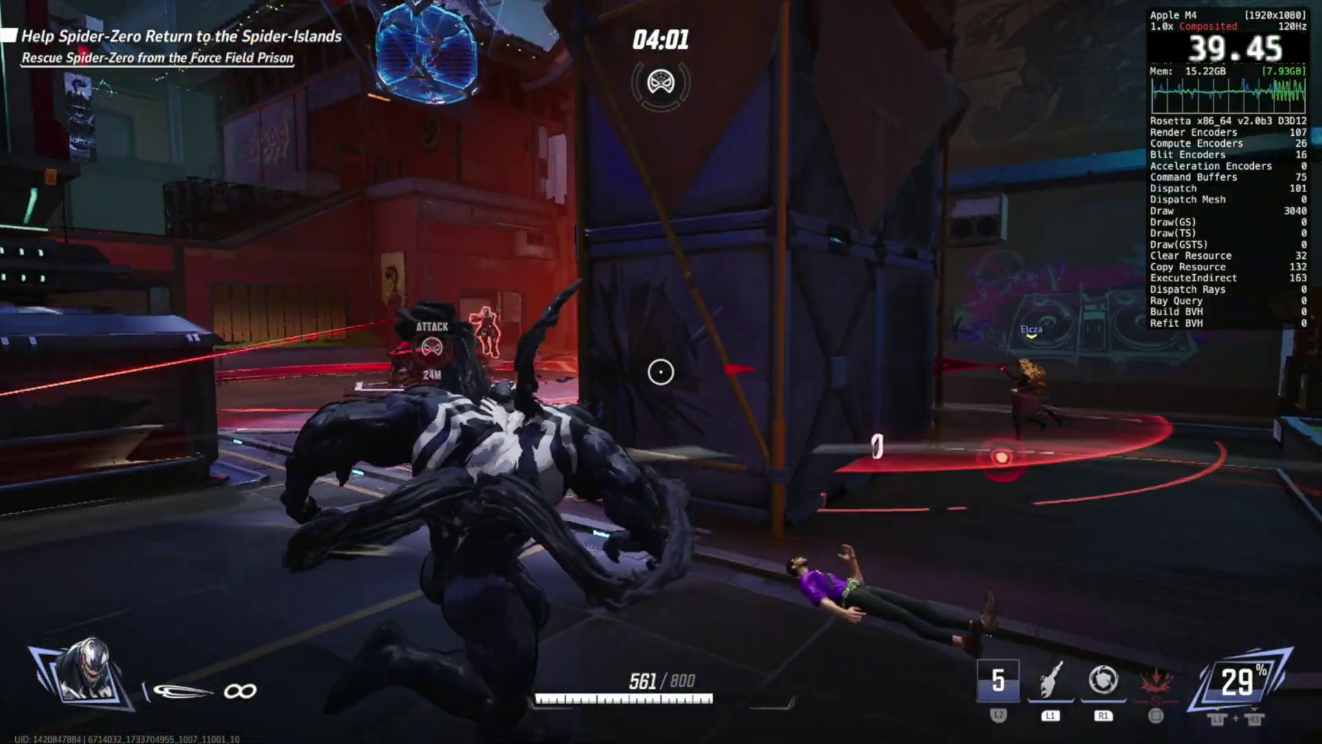
key(w)
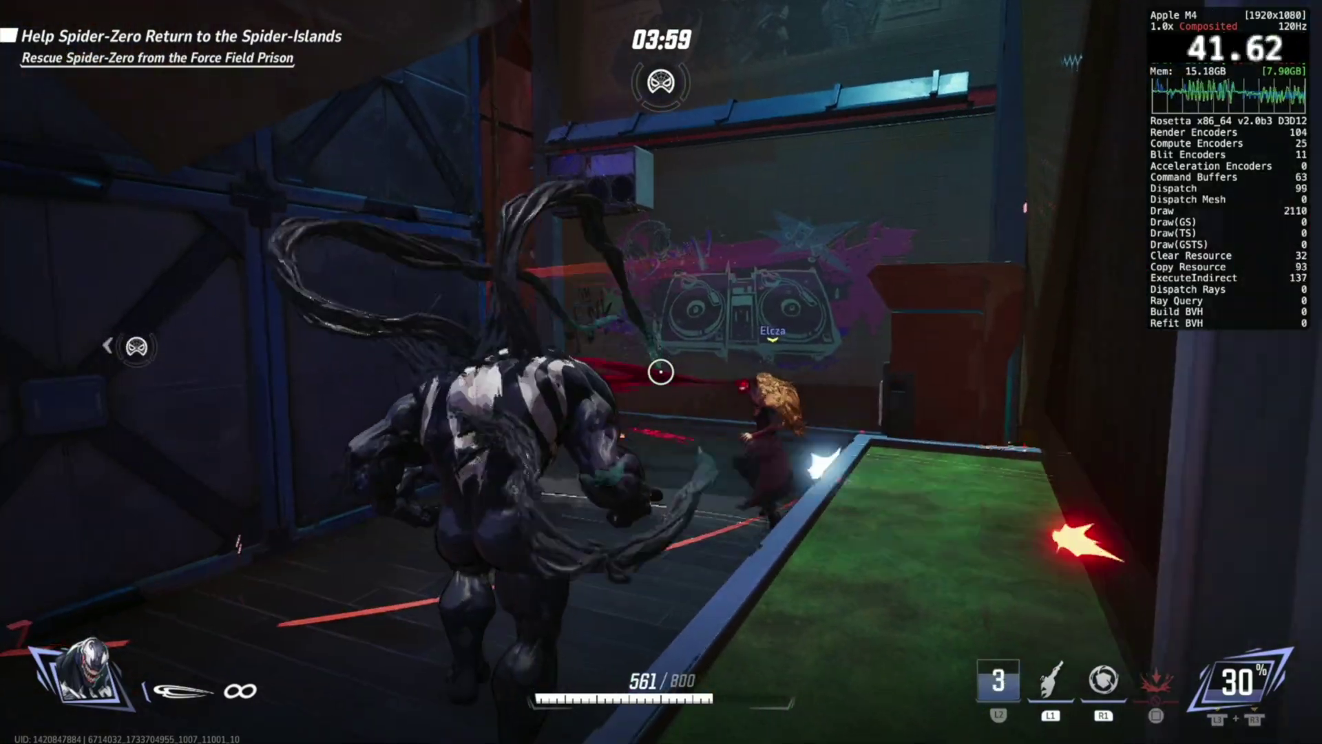
click(661, 372)
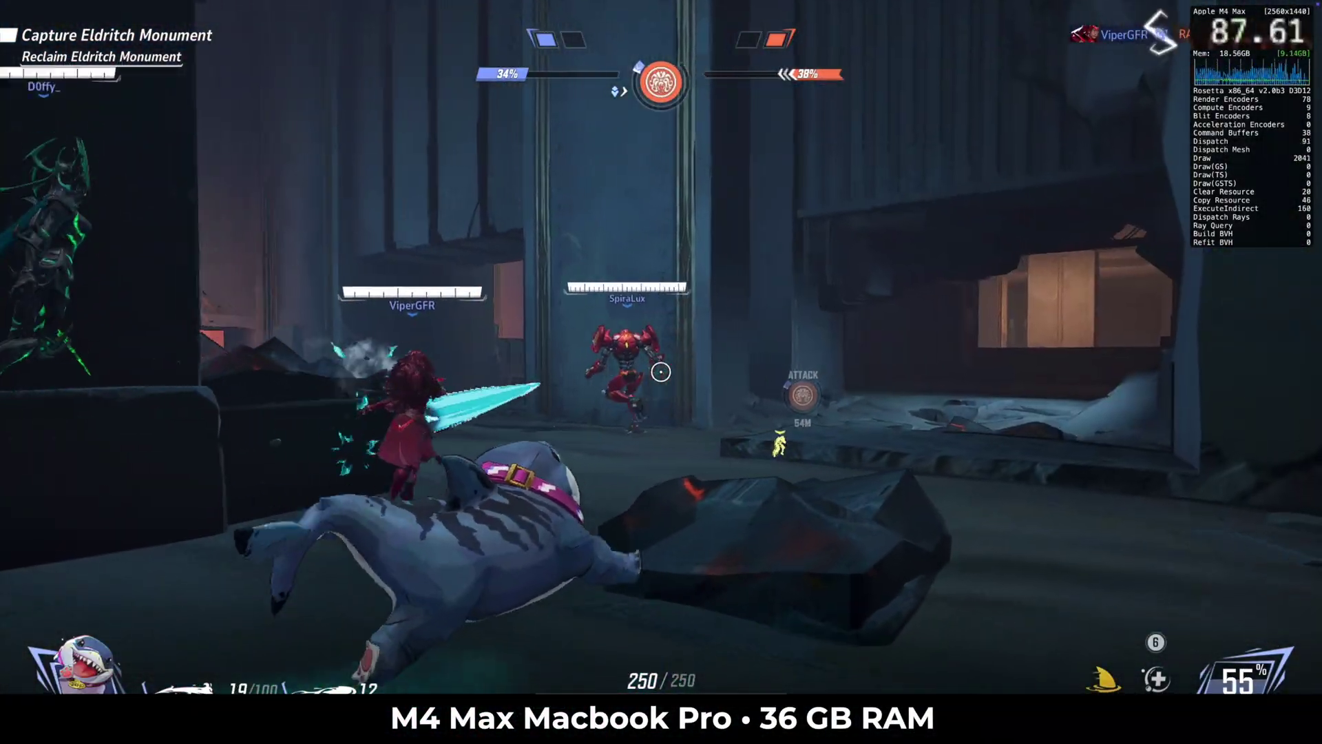
Step: As Jeff the Land Shark, swim toward the monument and spray water at the enemies
key(w)
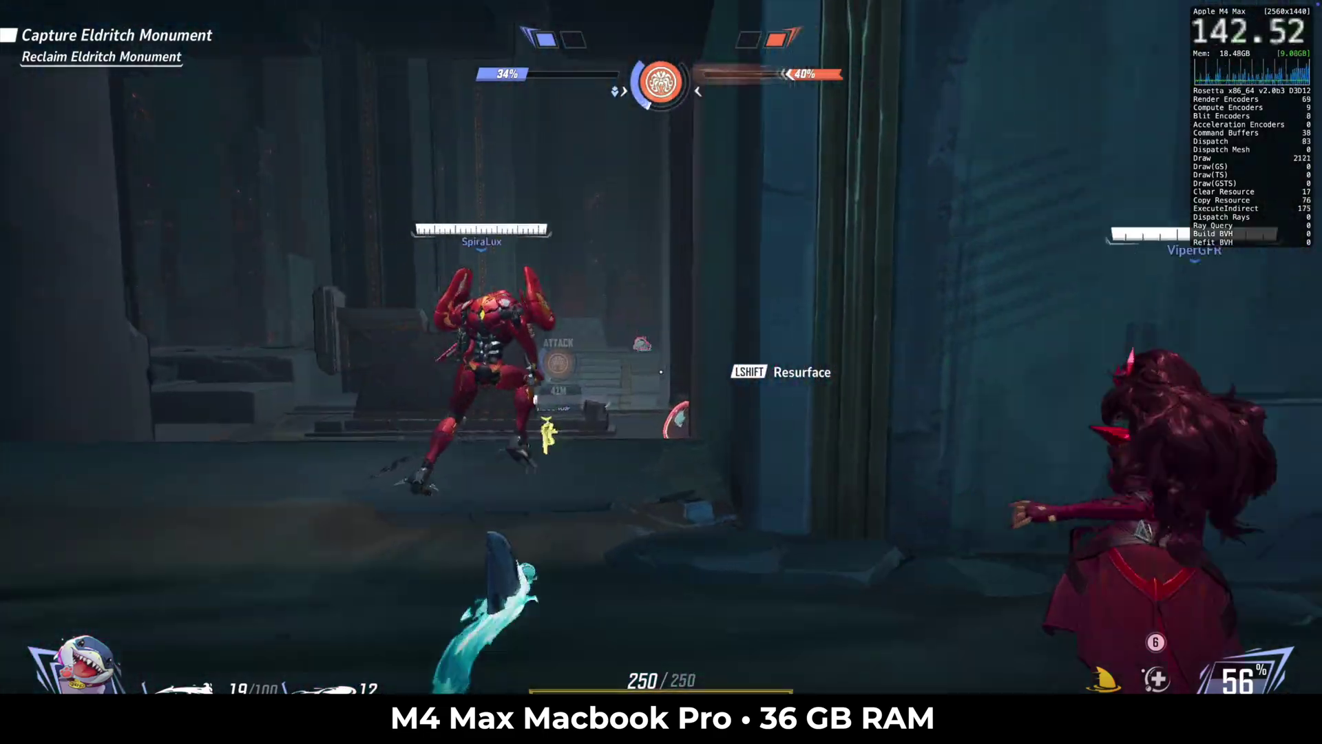
key(w)
key(shift)
click(661, 372)
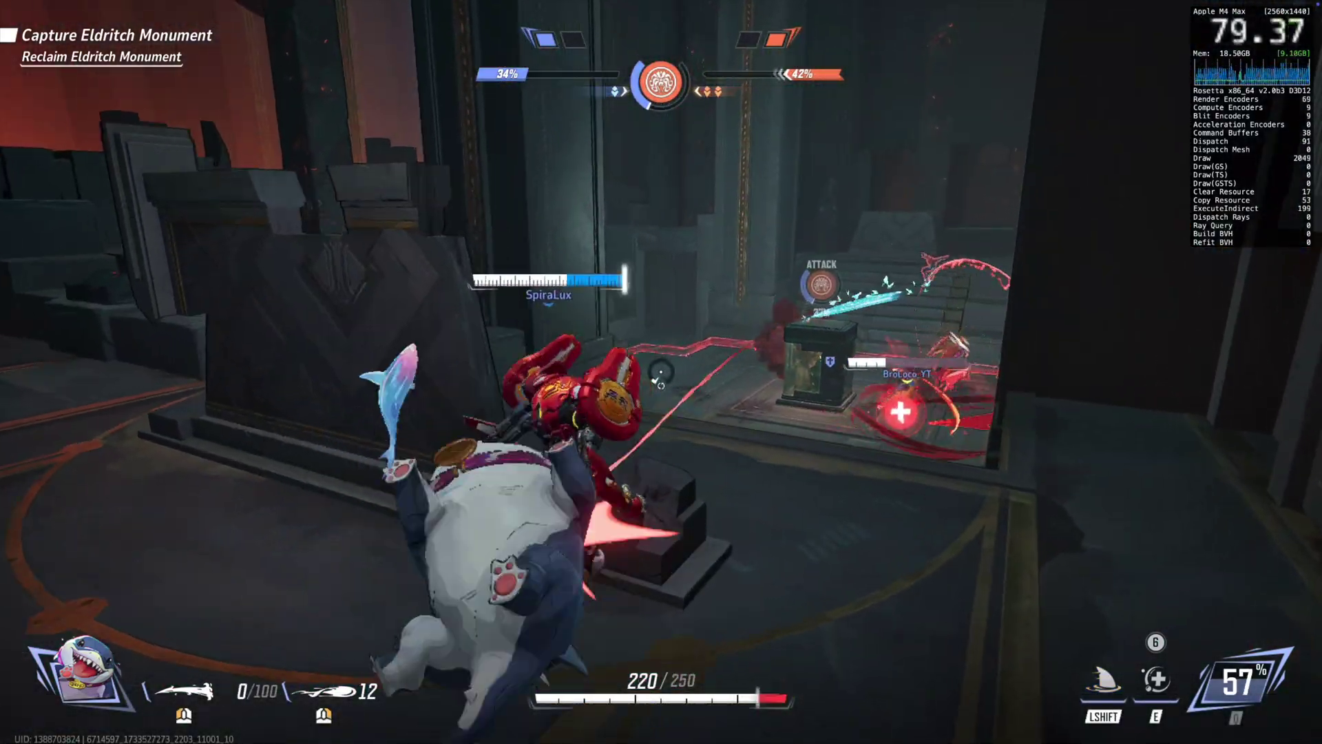
key(w)
click(662, 372)
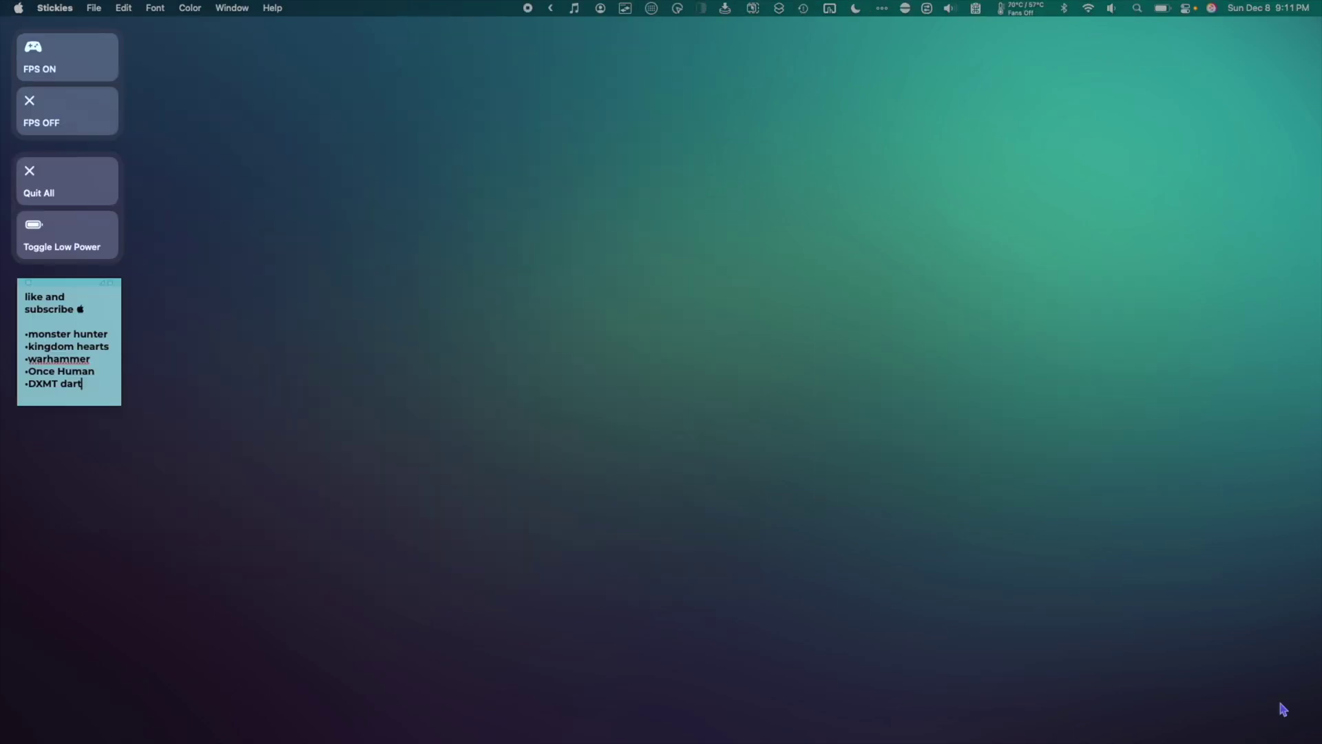
Step: Open CrossOver Preview through Spotlight search
key(super+space)
text(crosso)
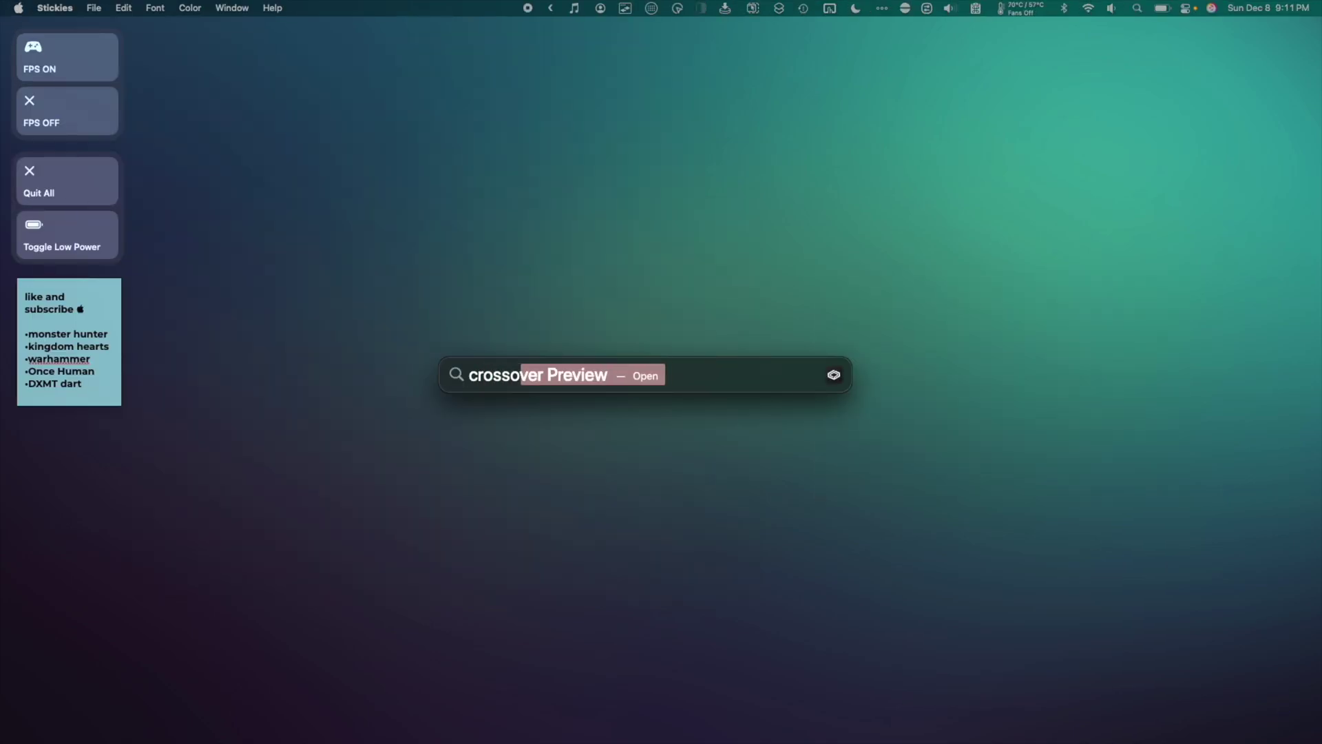
key(Return)
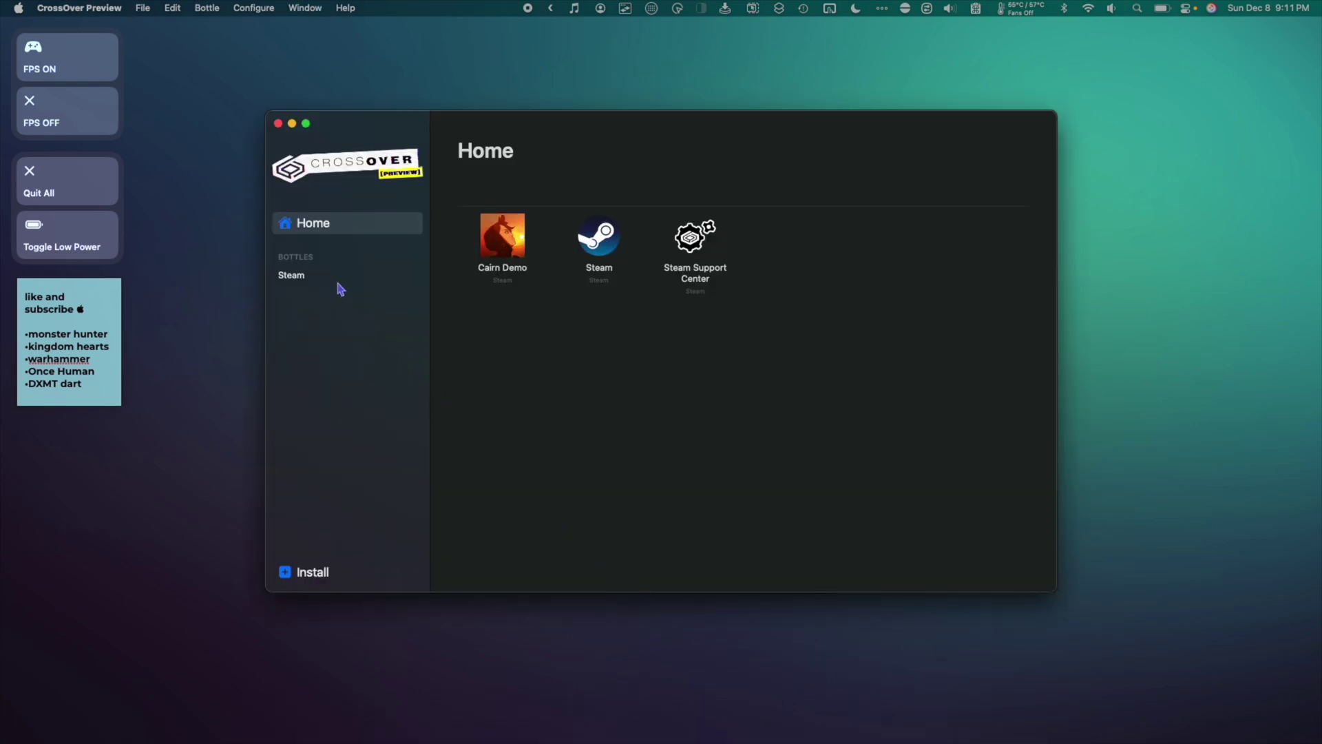
Step: Launch Steam from the Steam bottle, then keep firing the shark's water stream in Marvel Rivals
click(341, 279)
double_click(591, 248)
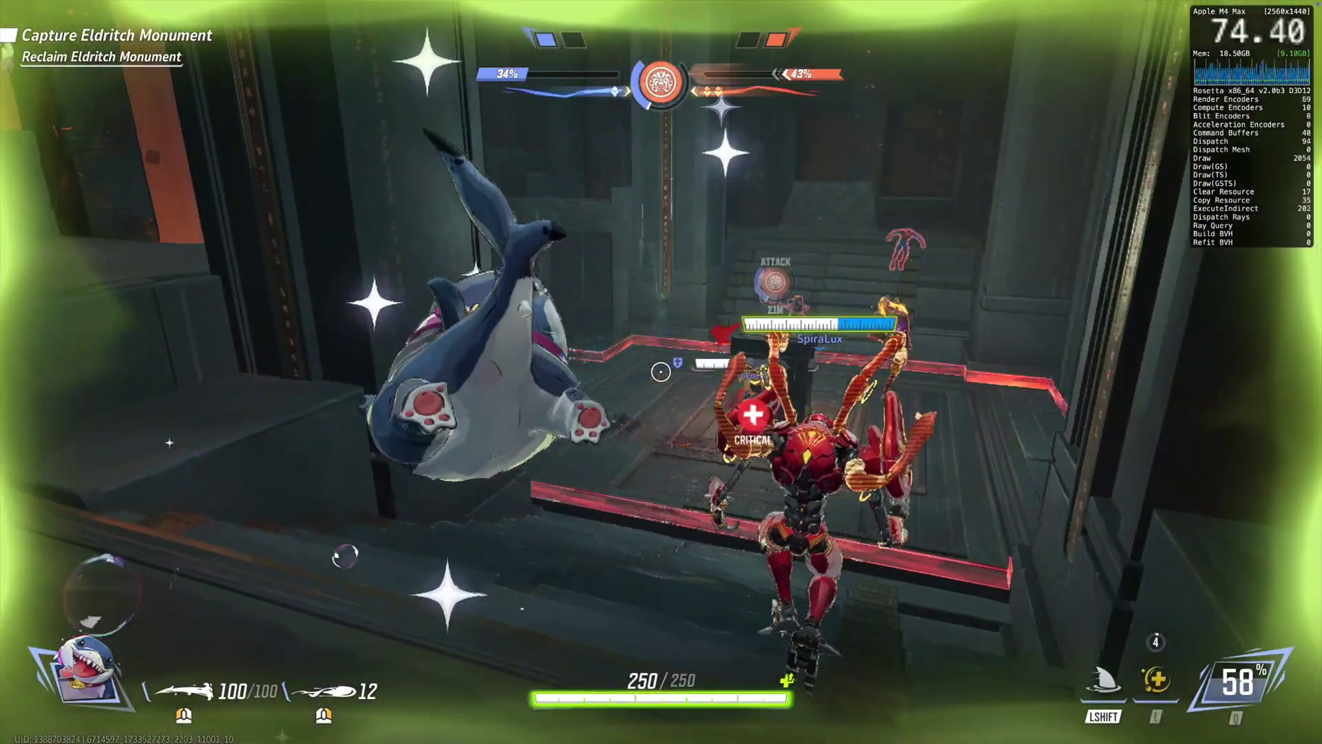
click(662, 372)
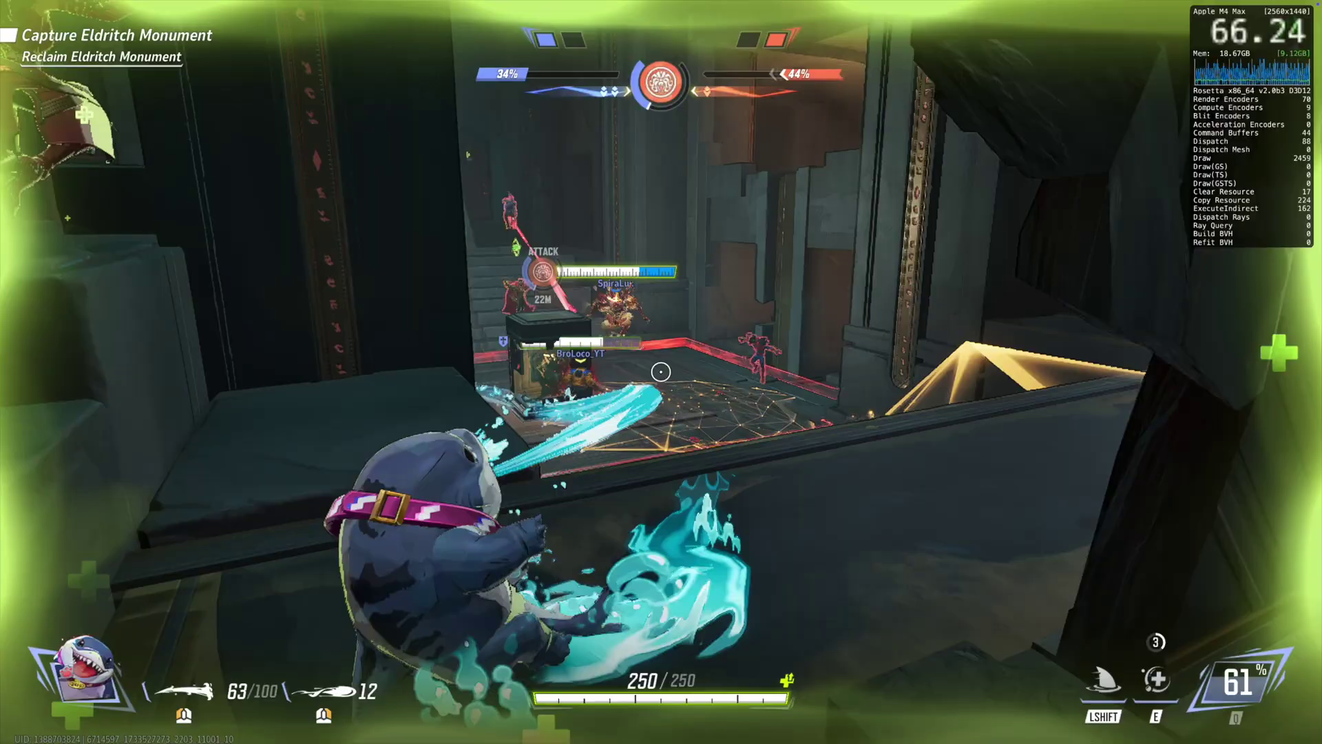
drag(660, 372, 661, 372)
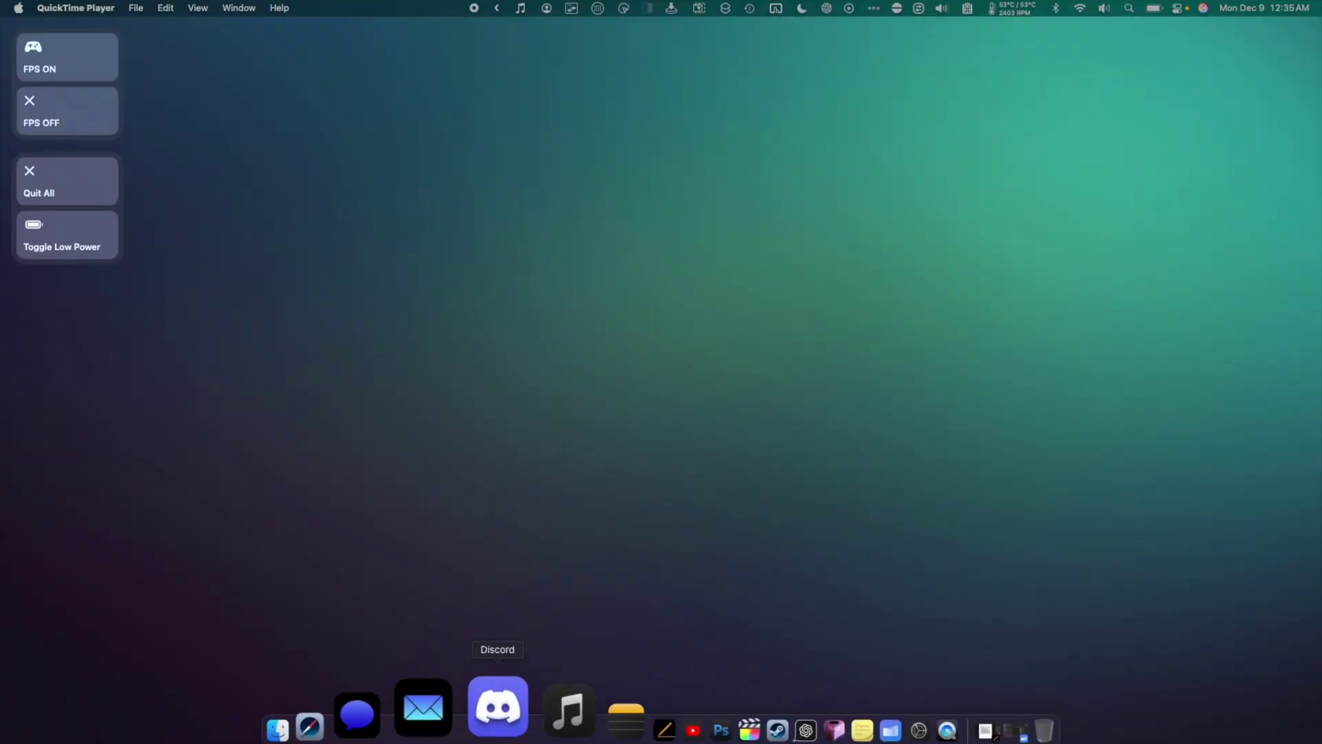
Step: In Safari, go to codeweavers.com and open the CrossOver Mac purchase page
click(381, 696)
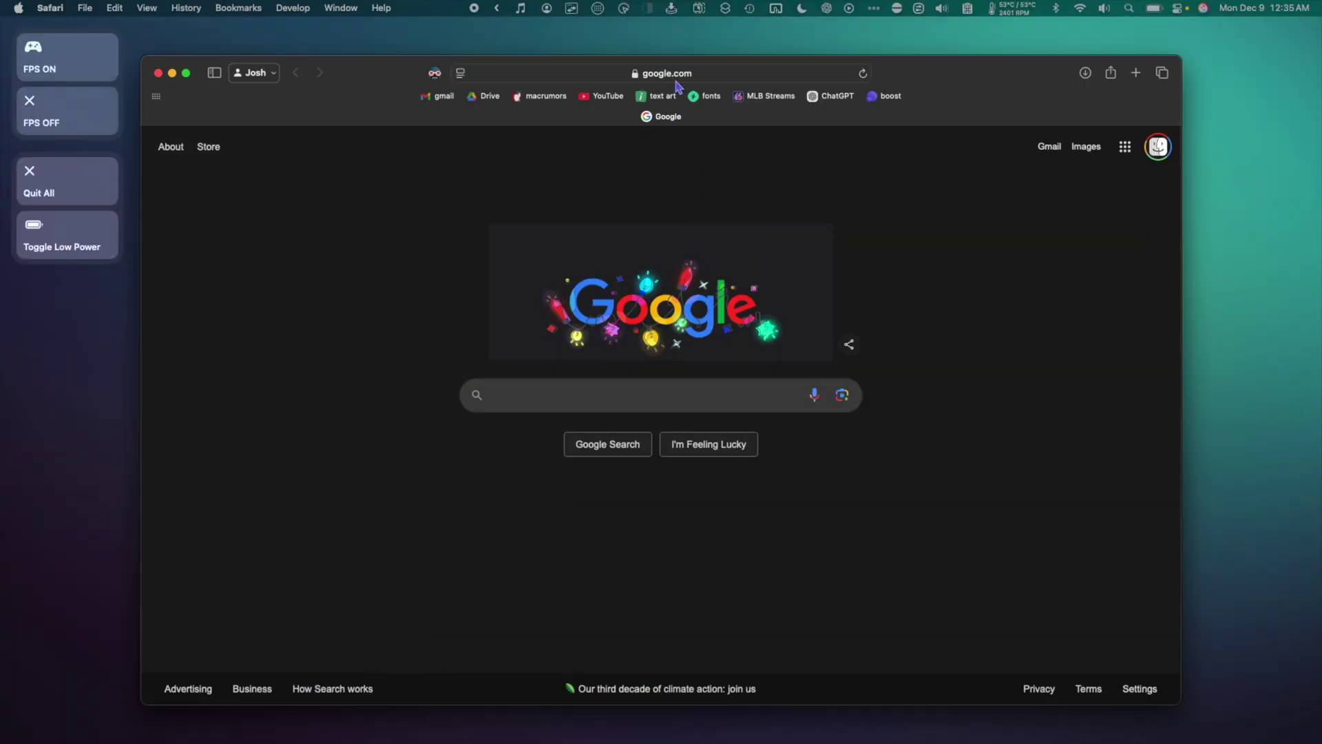
click(676, 81)
text(codeweavers)
key(Return)
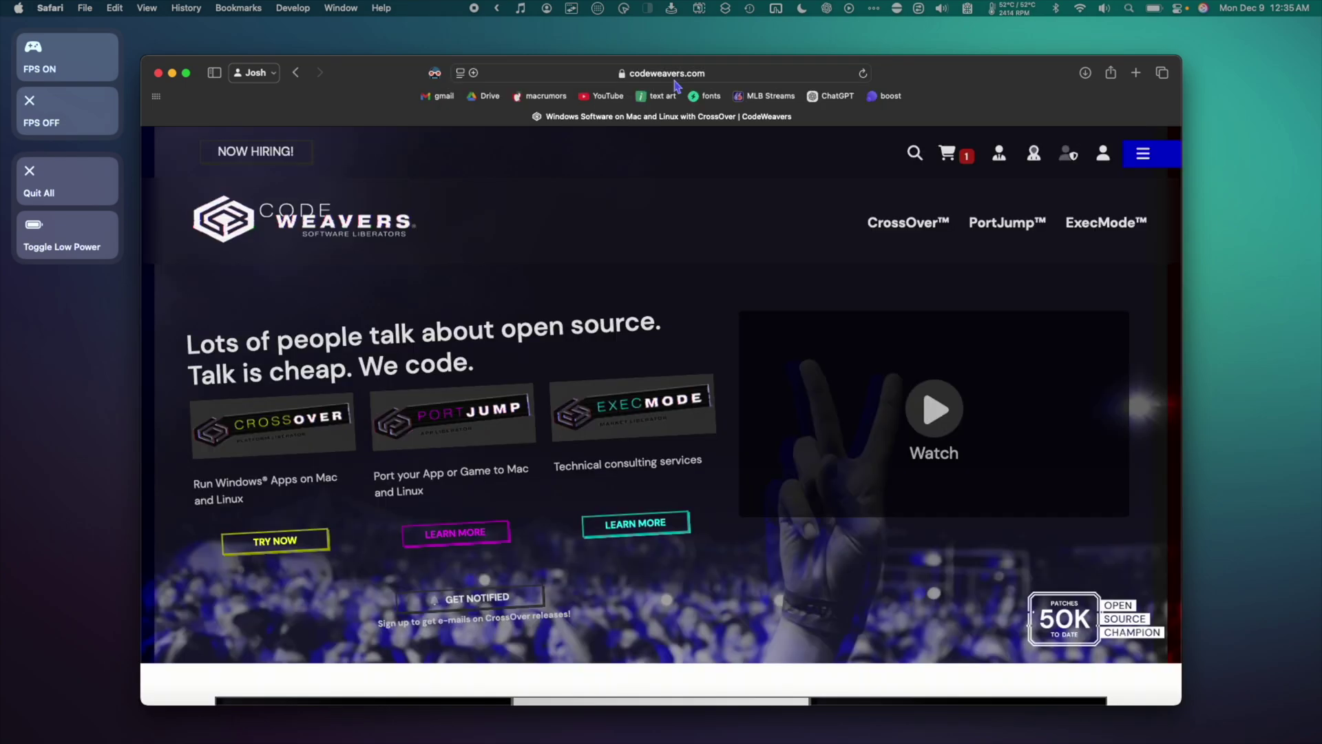
click(896, 224)
click(220, 537)
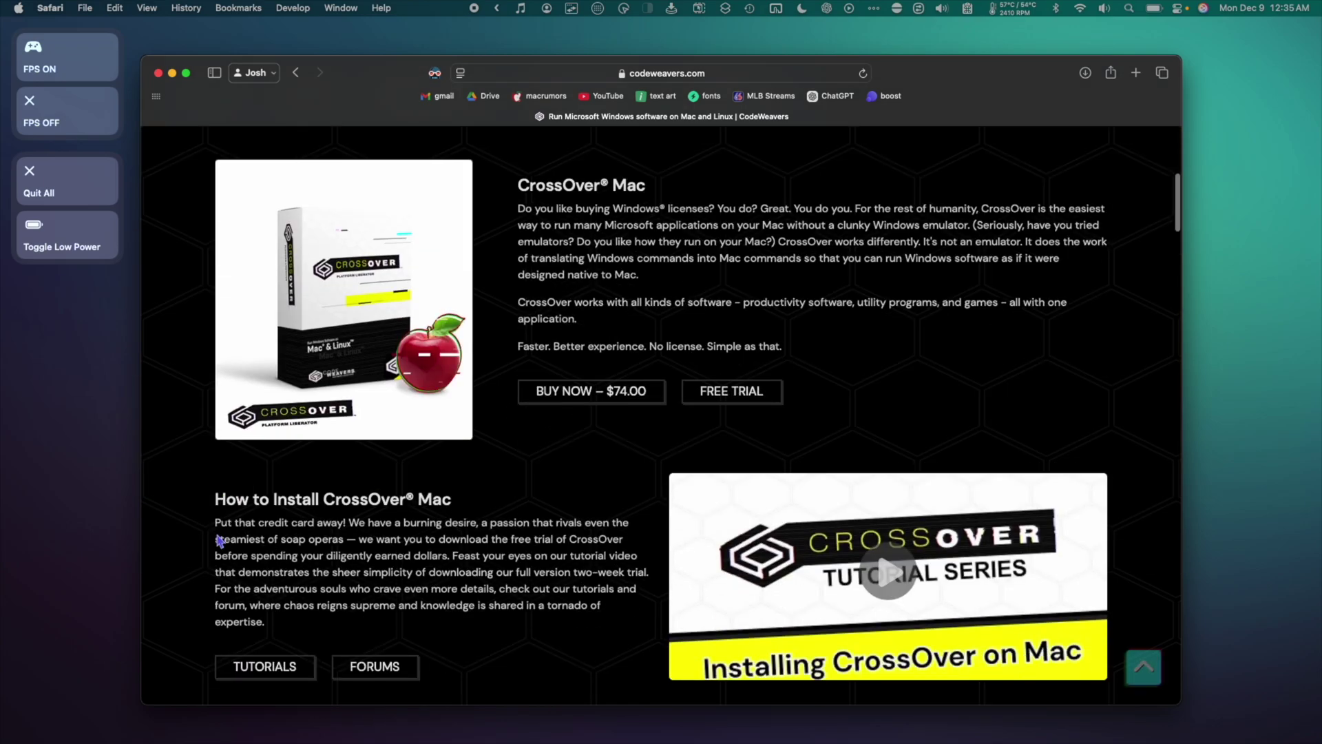
click(577, 393)
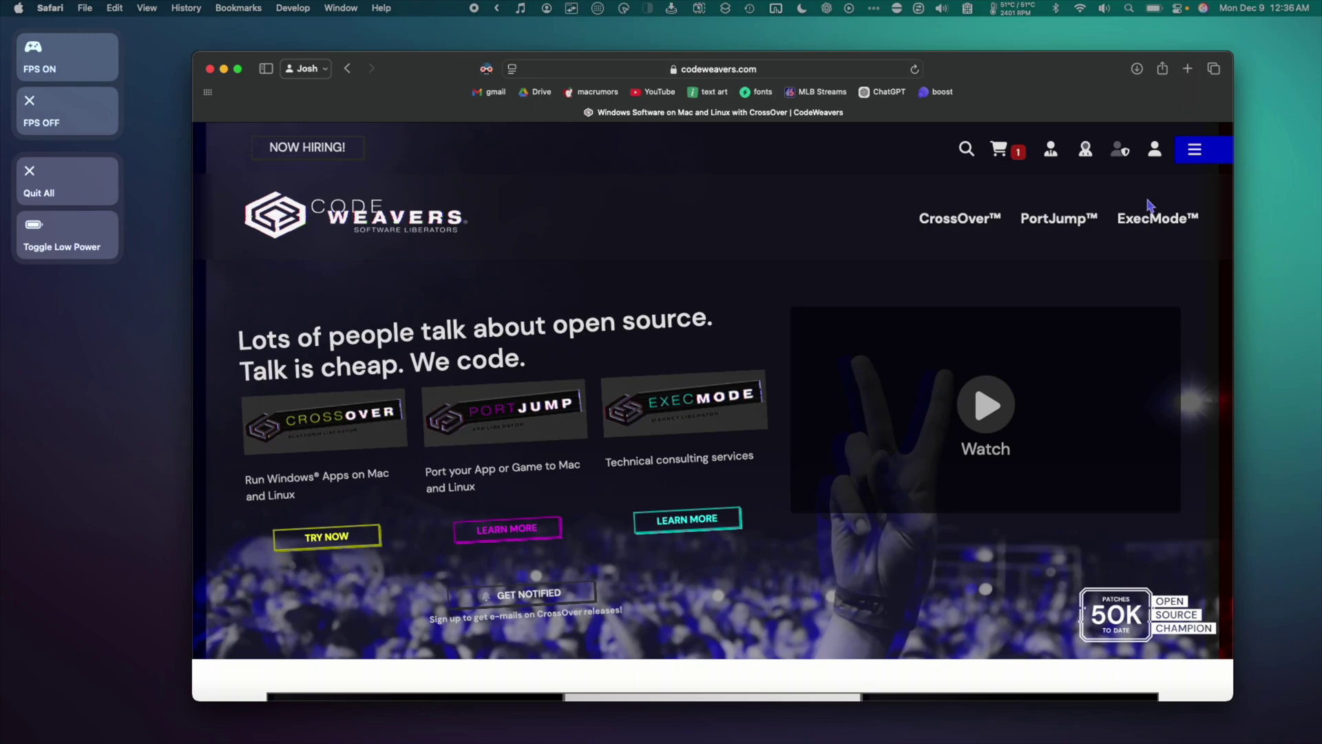
click(1087, 150)
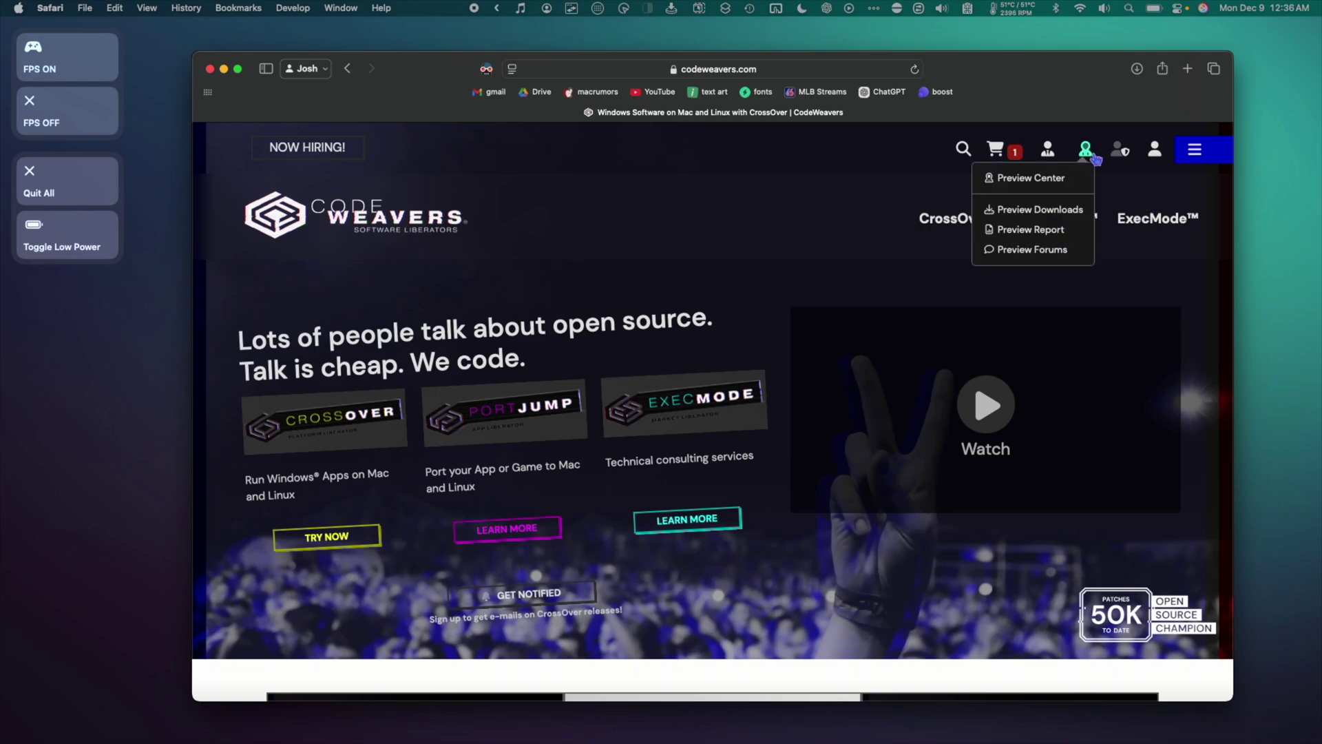
click(1064, 216)
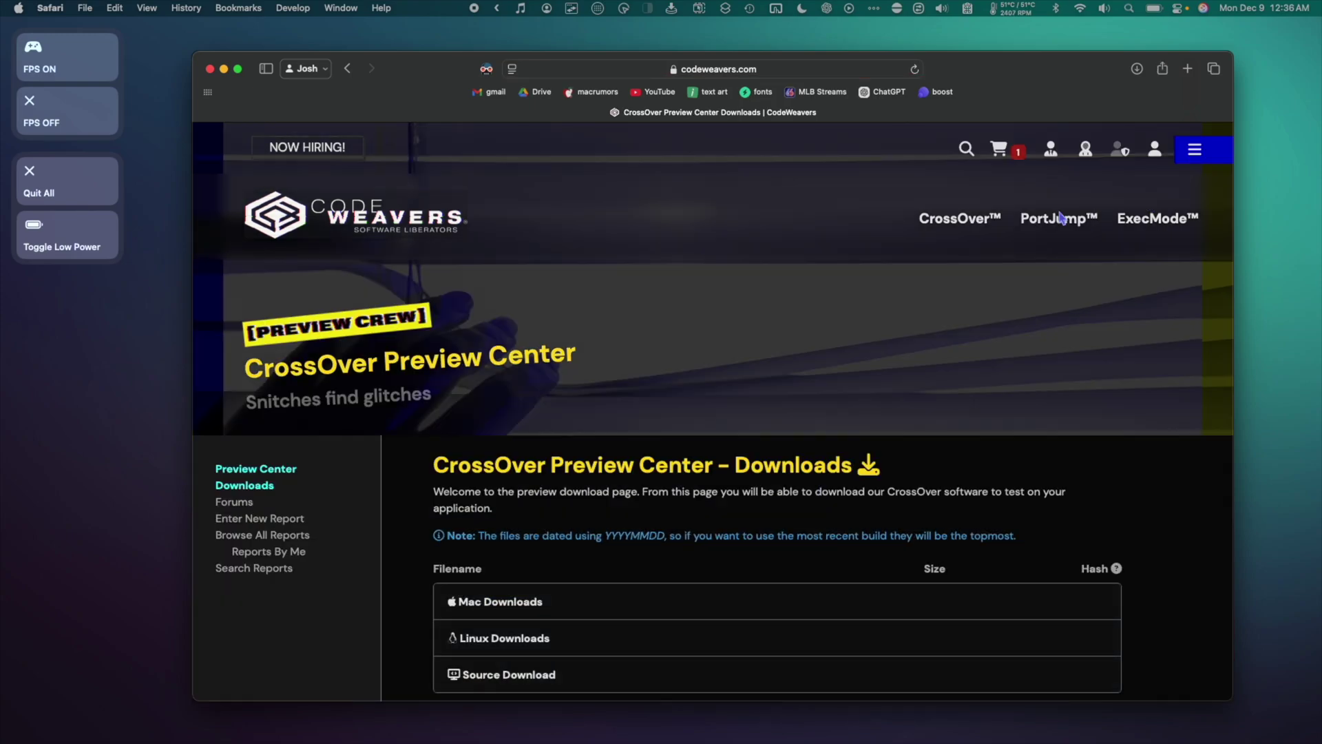
scroll(661, 489, down, 3)
click(661, 485)
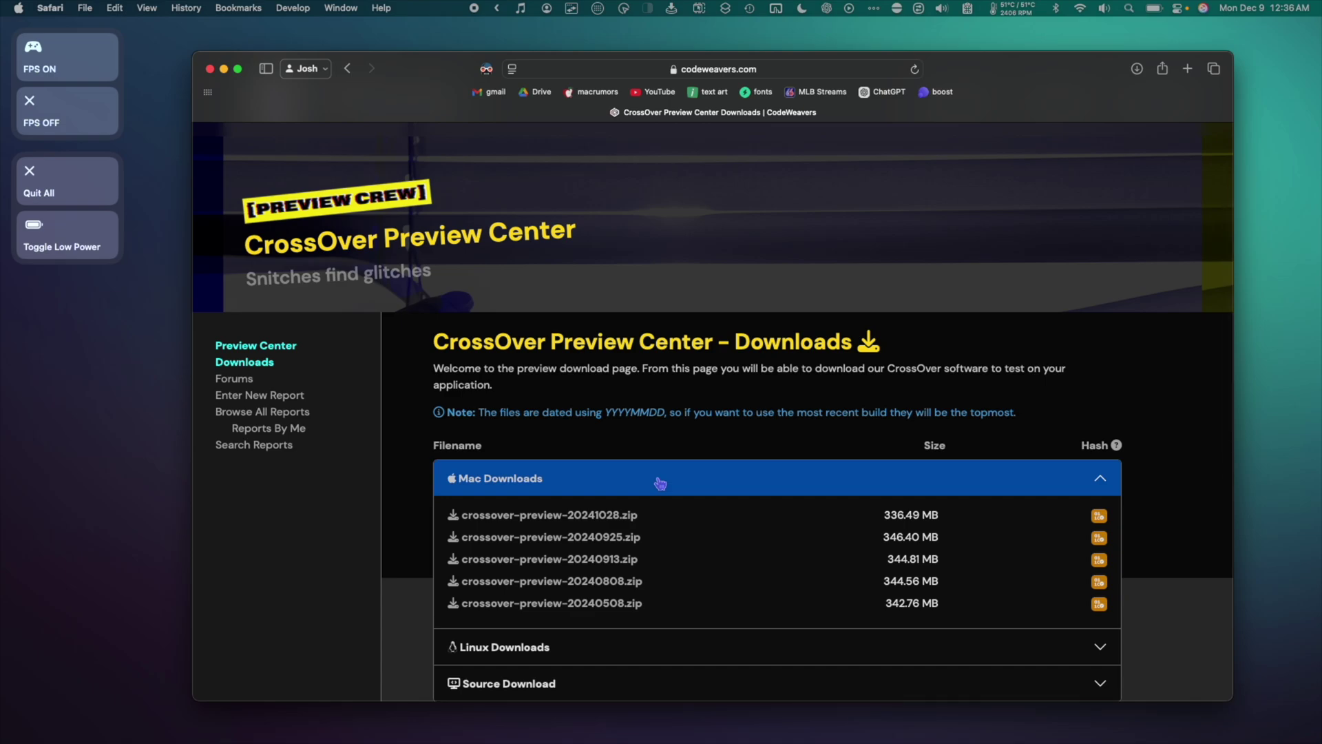
click(619, 516)
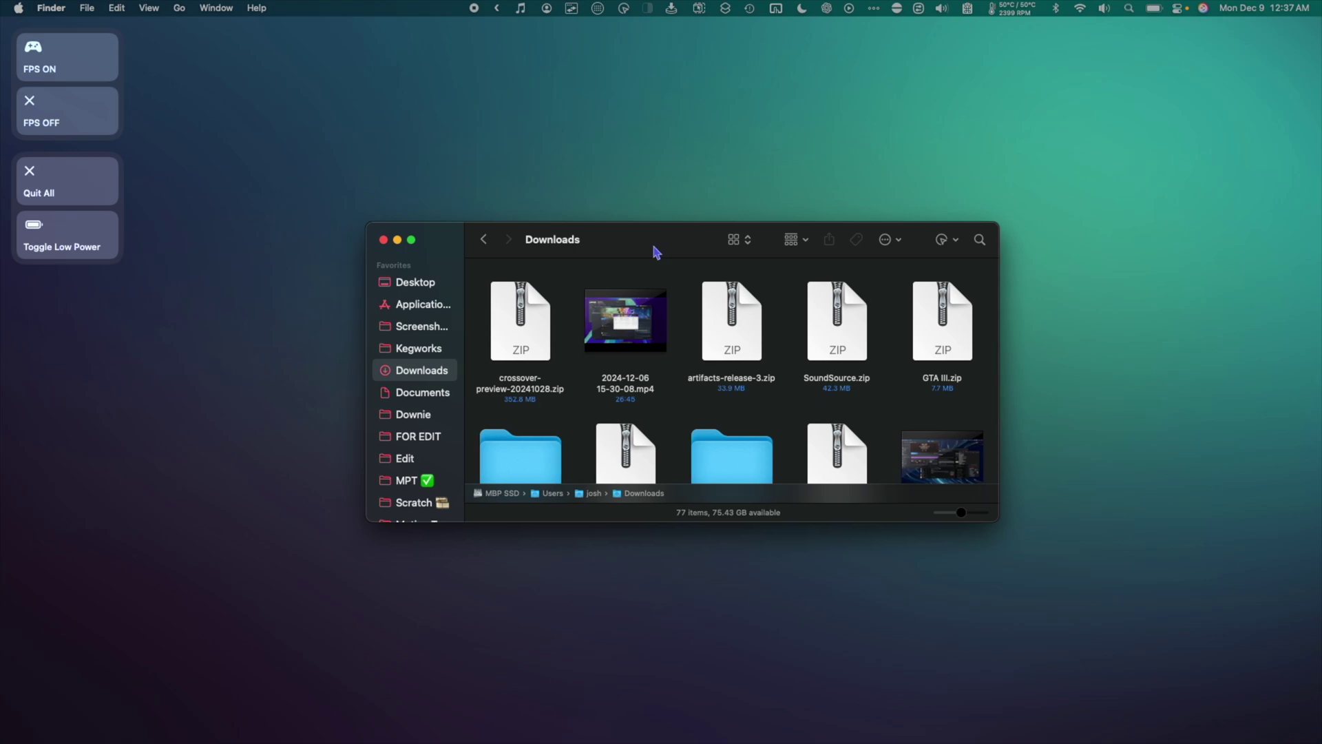
Step: Unzip crossover-preview-20241028.zip, move CrossOver Preview into Applications, and launch it from there
drag(646, 251, 639, 246)
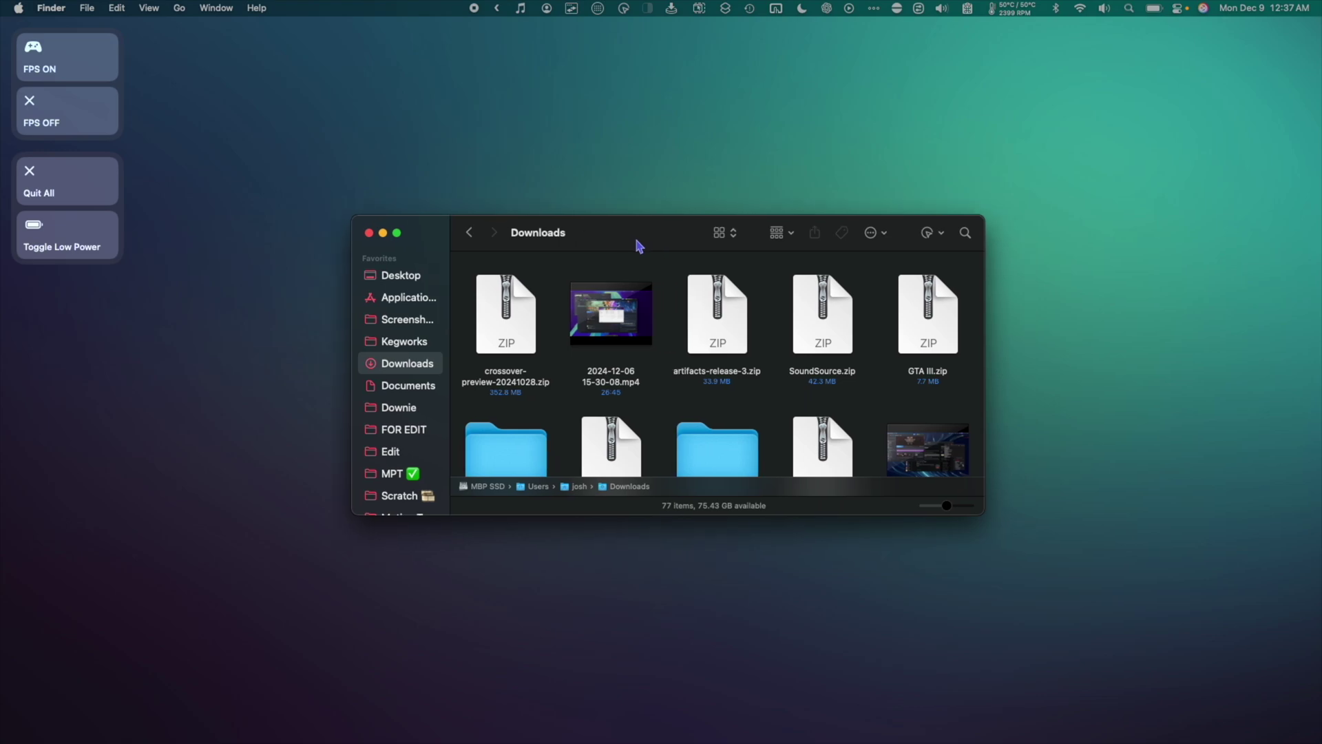
double_click(502, 333)
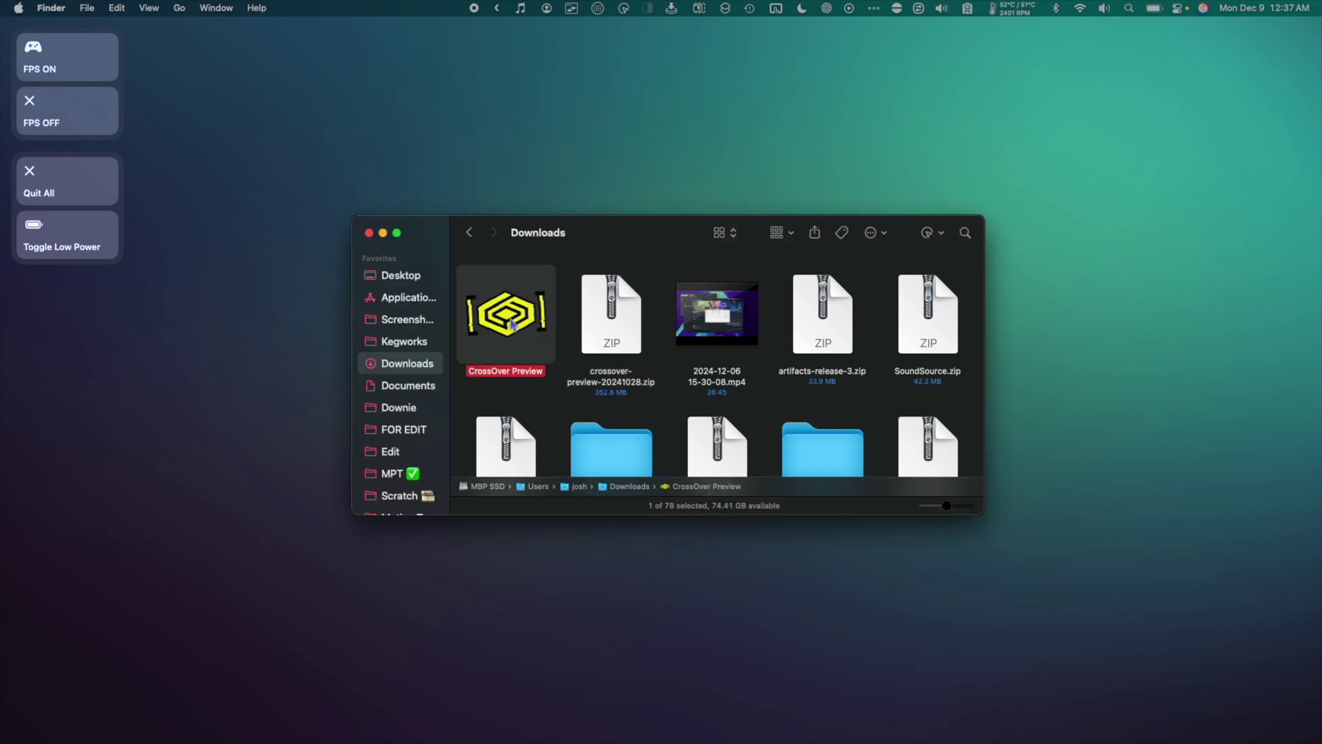
drag(512, 324, 402, 301)
click(402, 301)
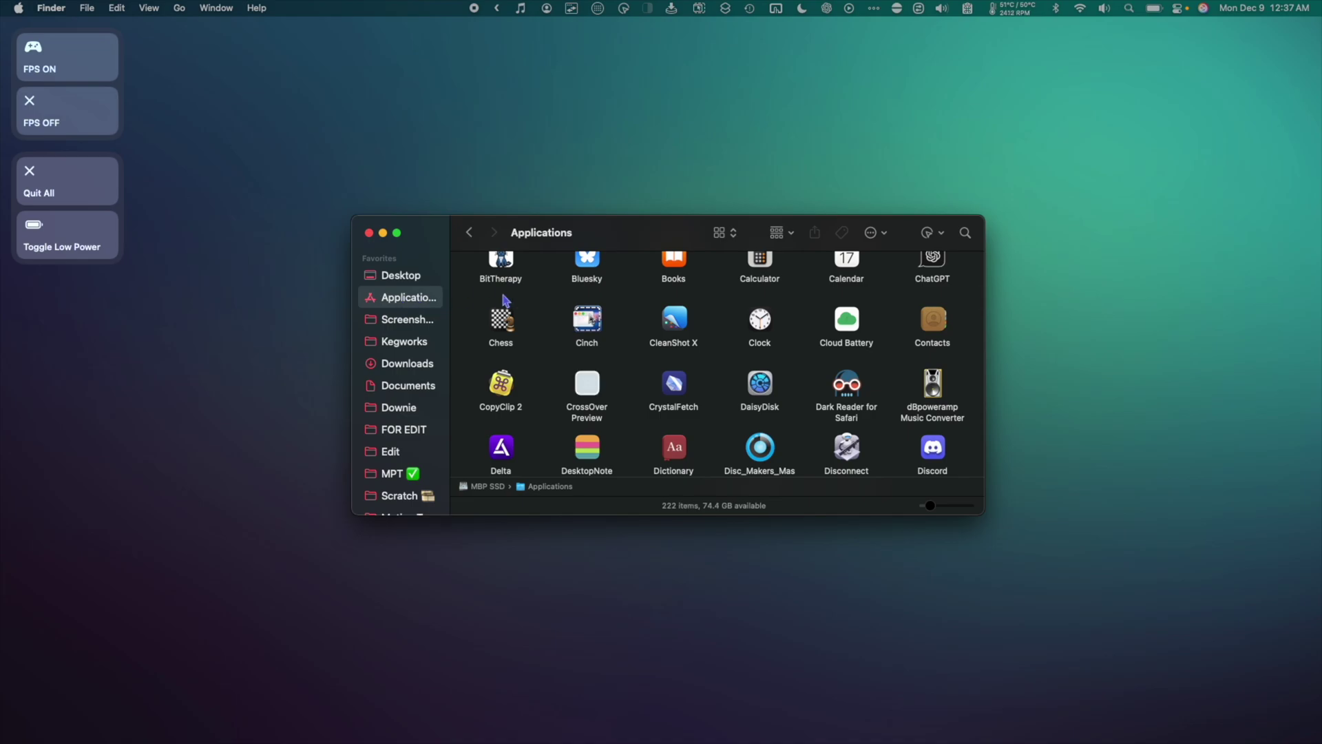
click(591, 392)
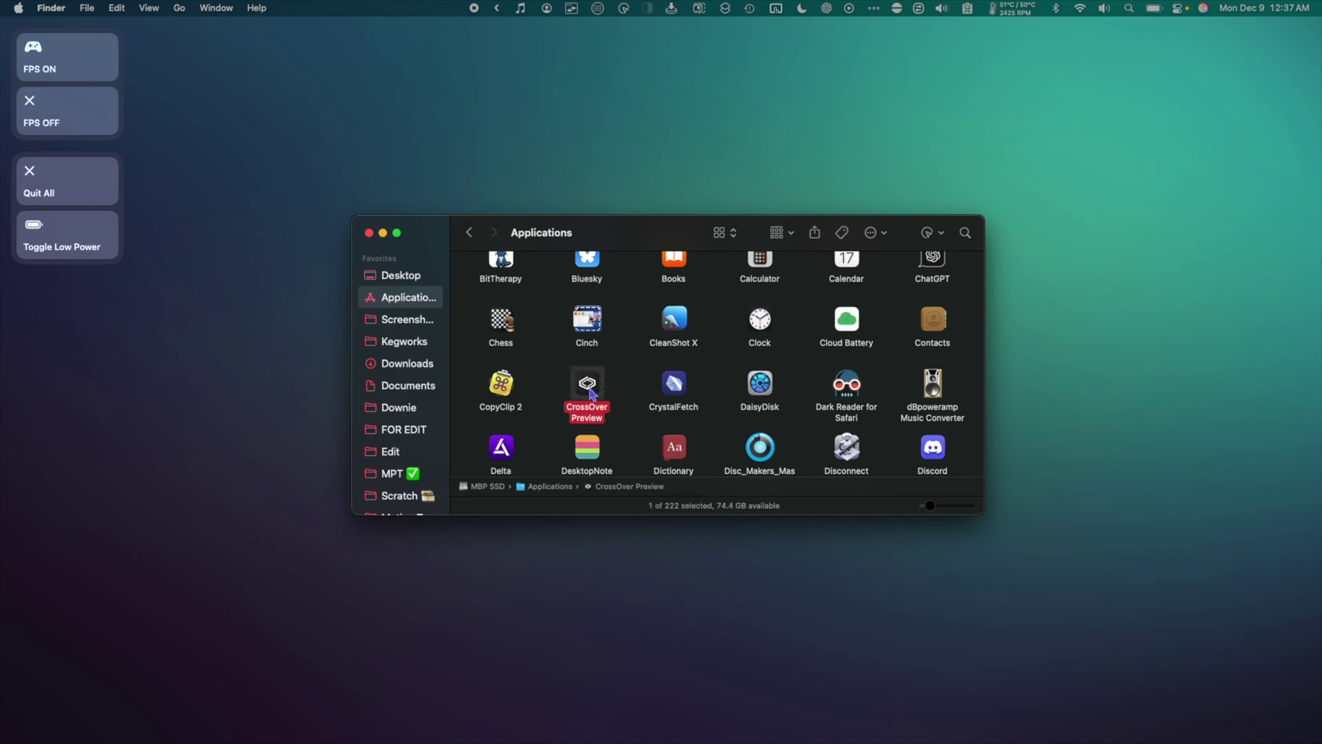
double_click(591, 389)
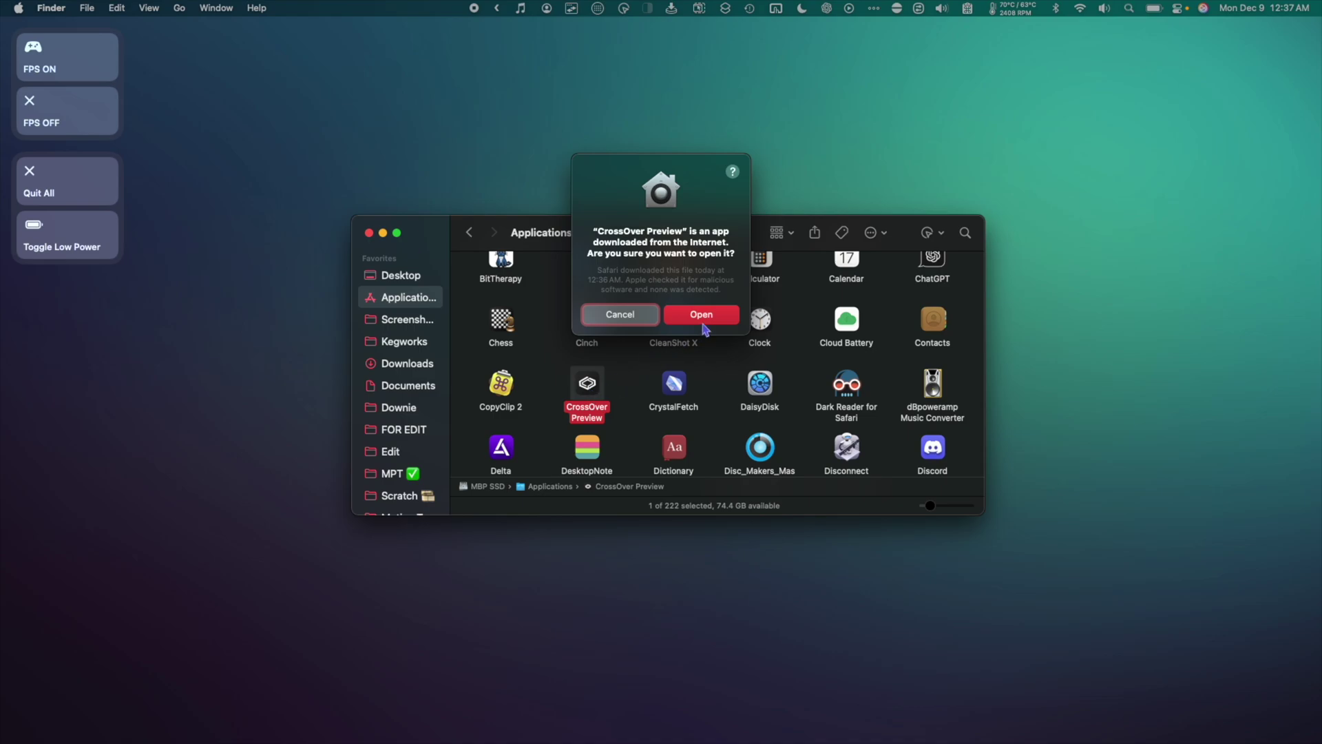
Step: Confirm opening the downloaded app and unlock the trial with the CodeWeavers account e-mail and password
click(702, 318)
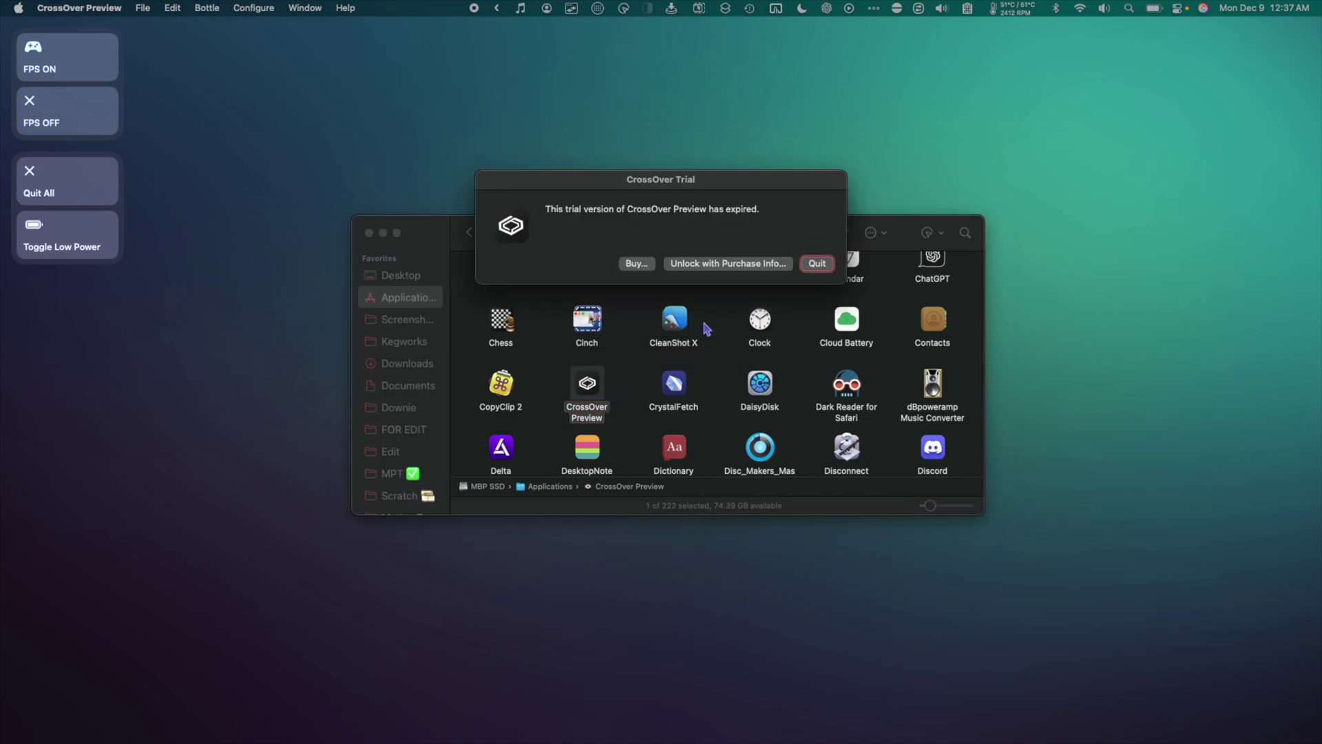
click(742, 265)
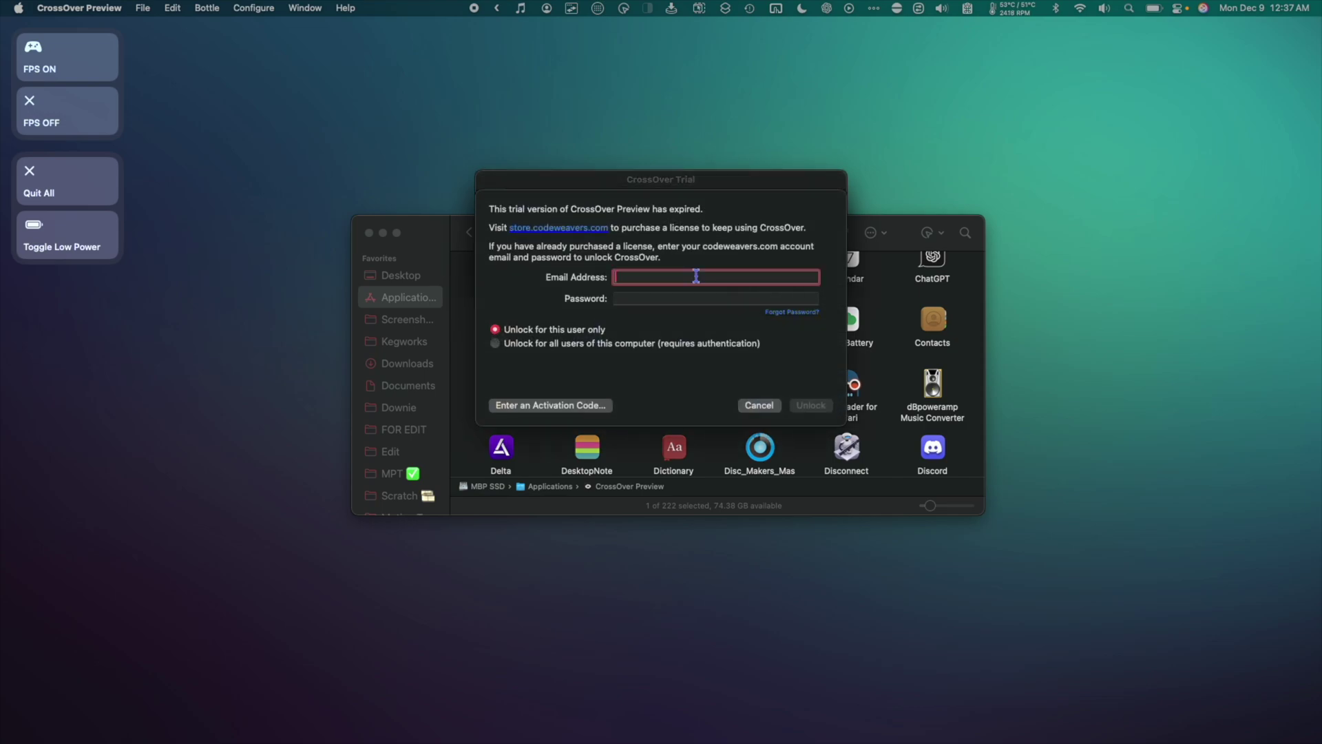
key(super+v)
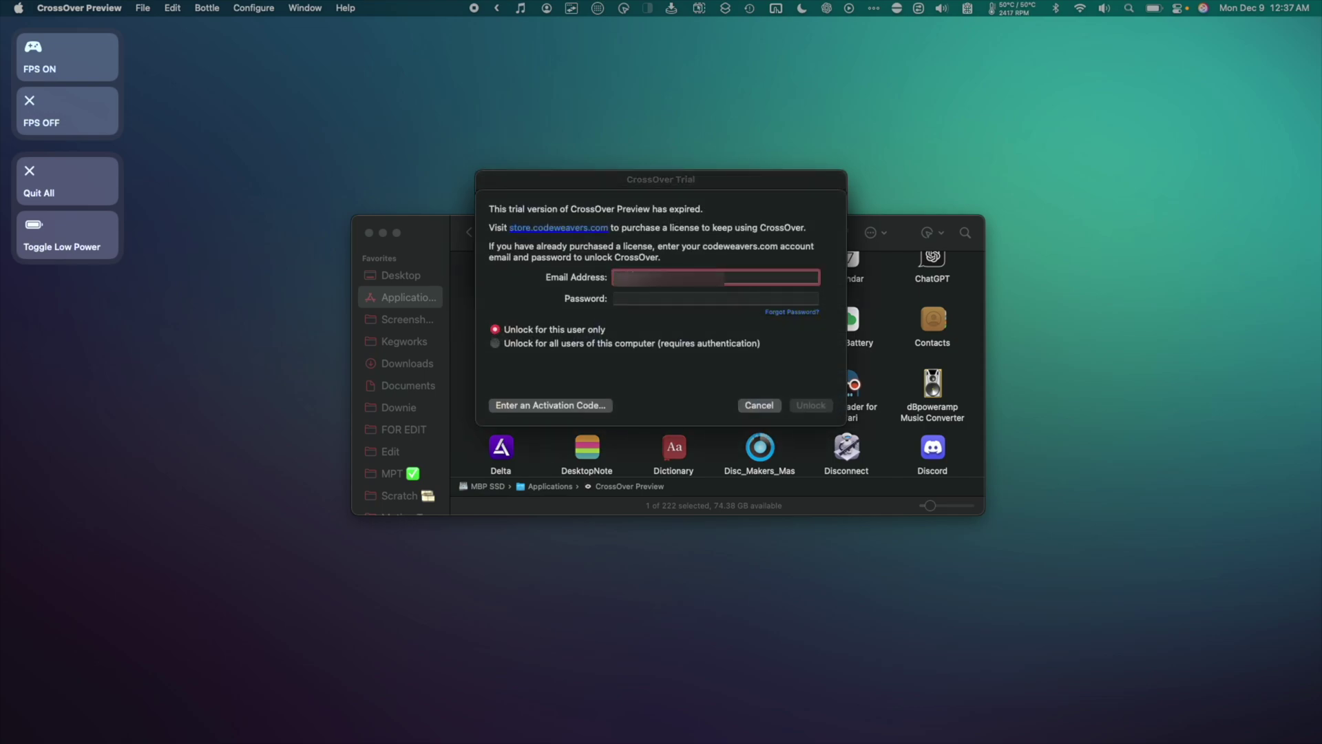
key(Tab)
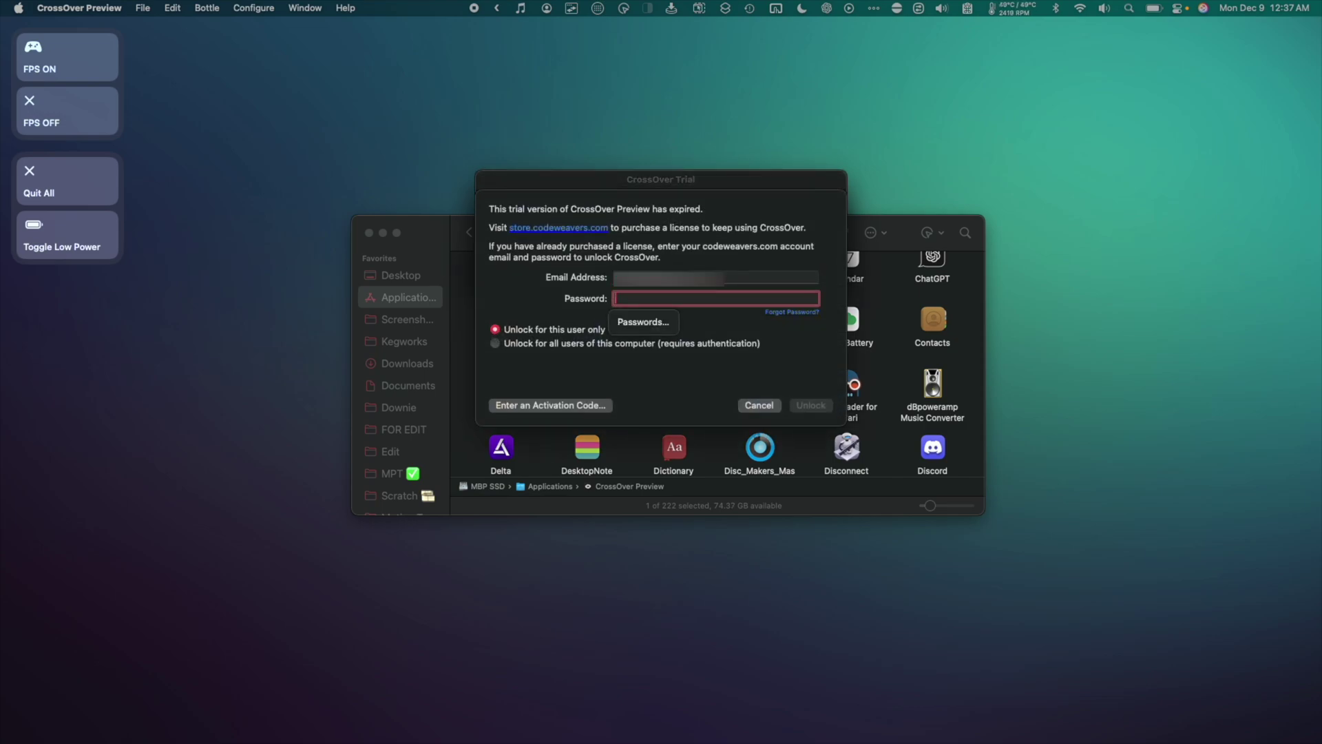
text(a)
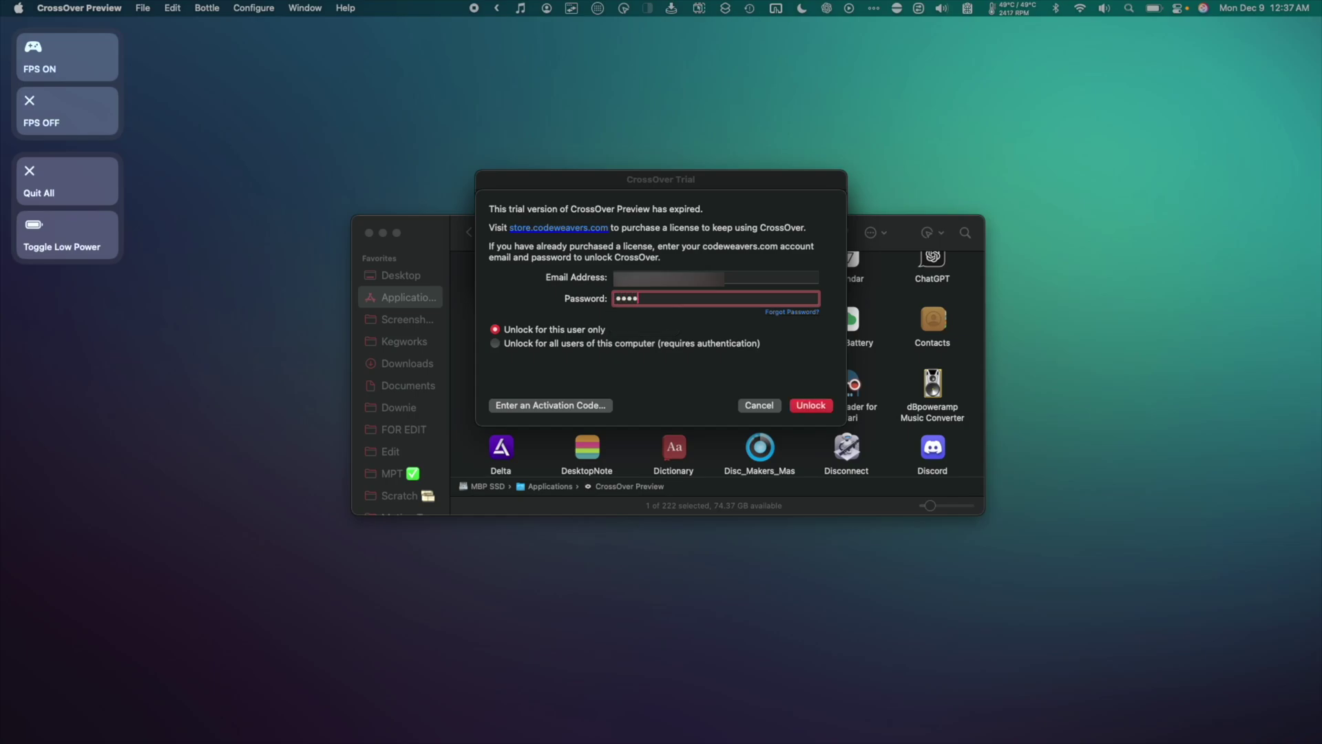
key(Return)
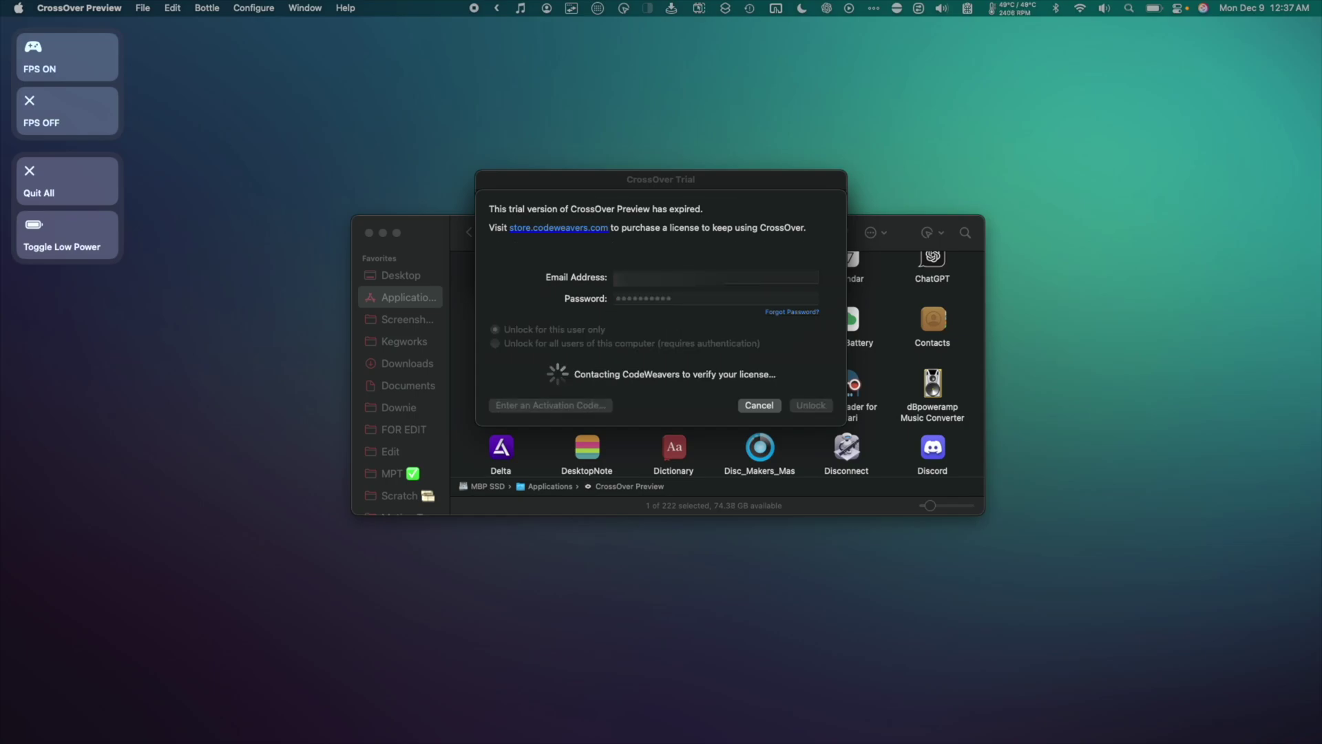
key(Return)
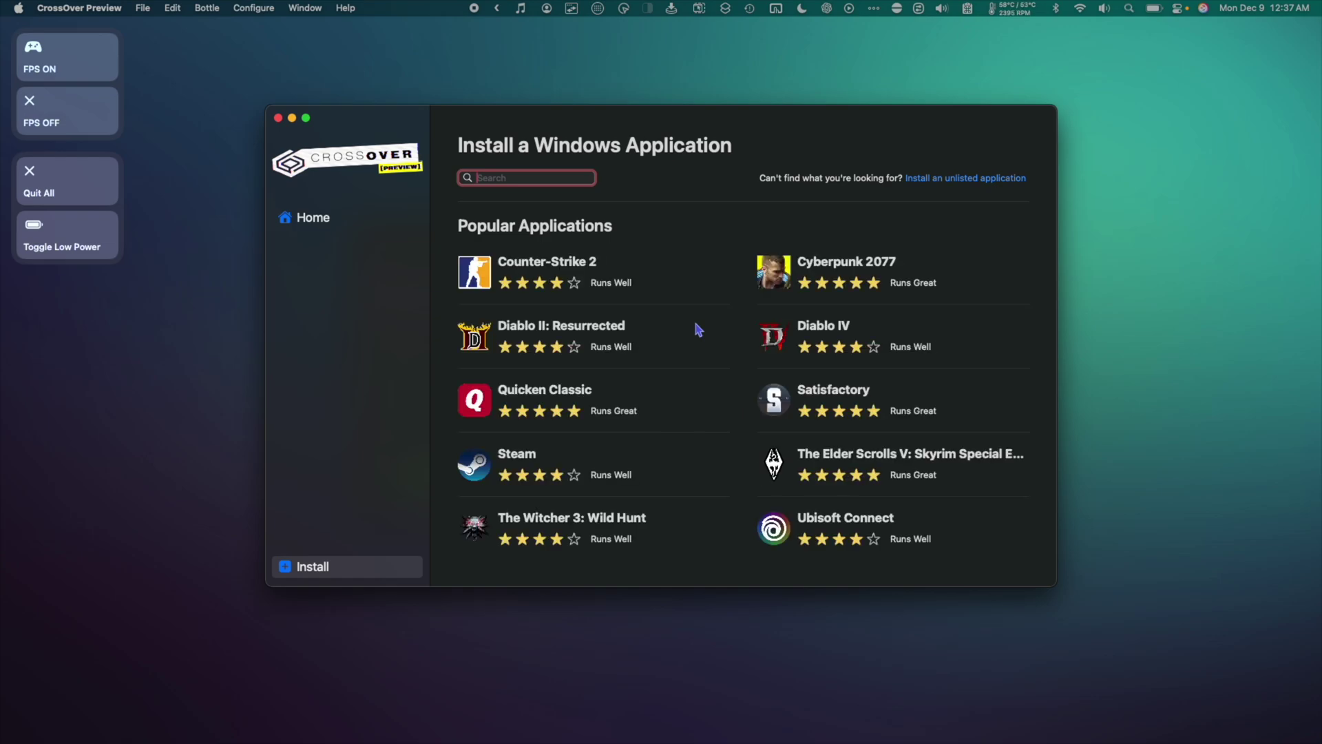
Step: Start installing Steam into a new bottle and accept the Comic Sans MS font license
click(555, 464)
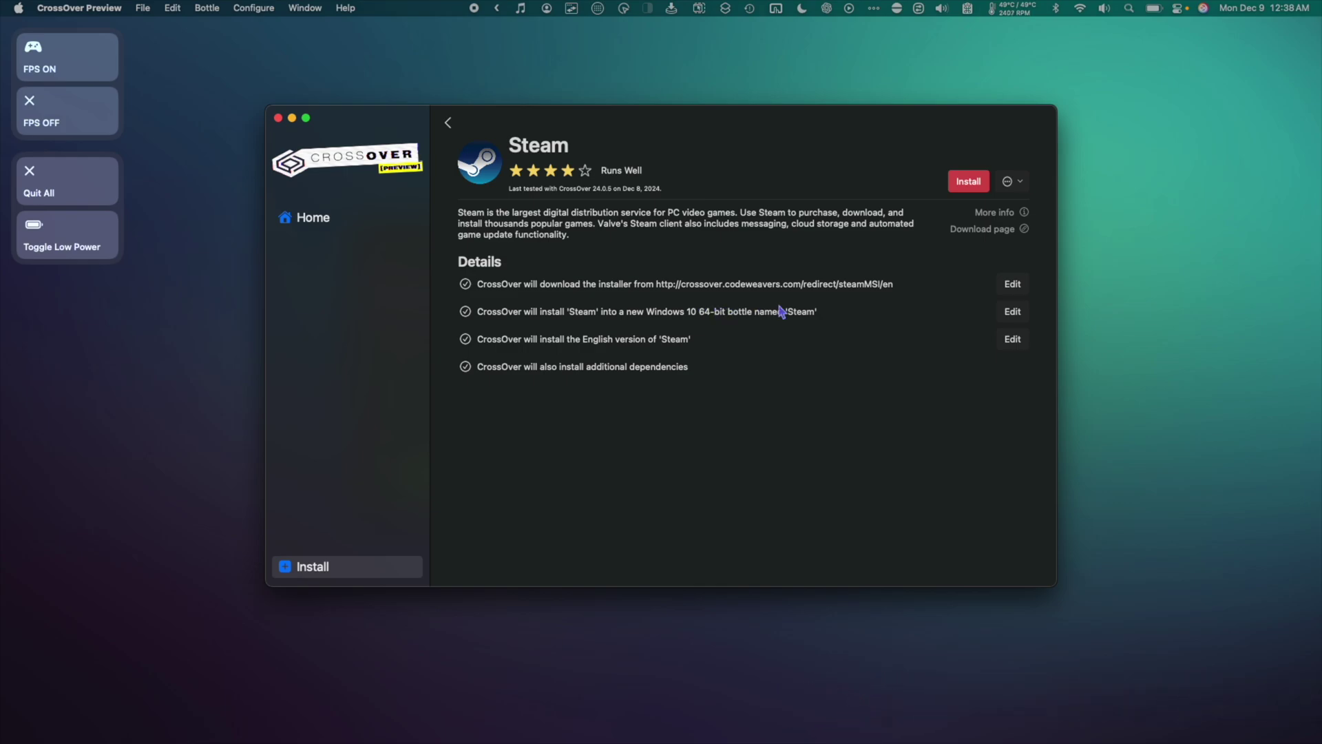
click(969, 181)
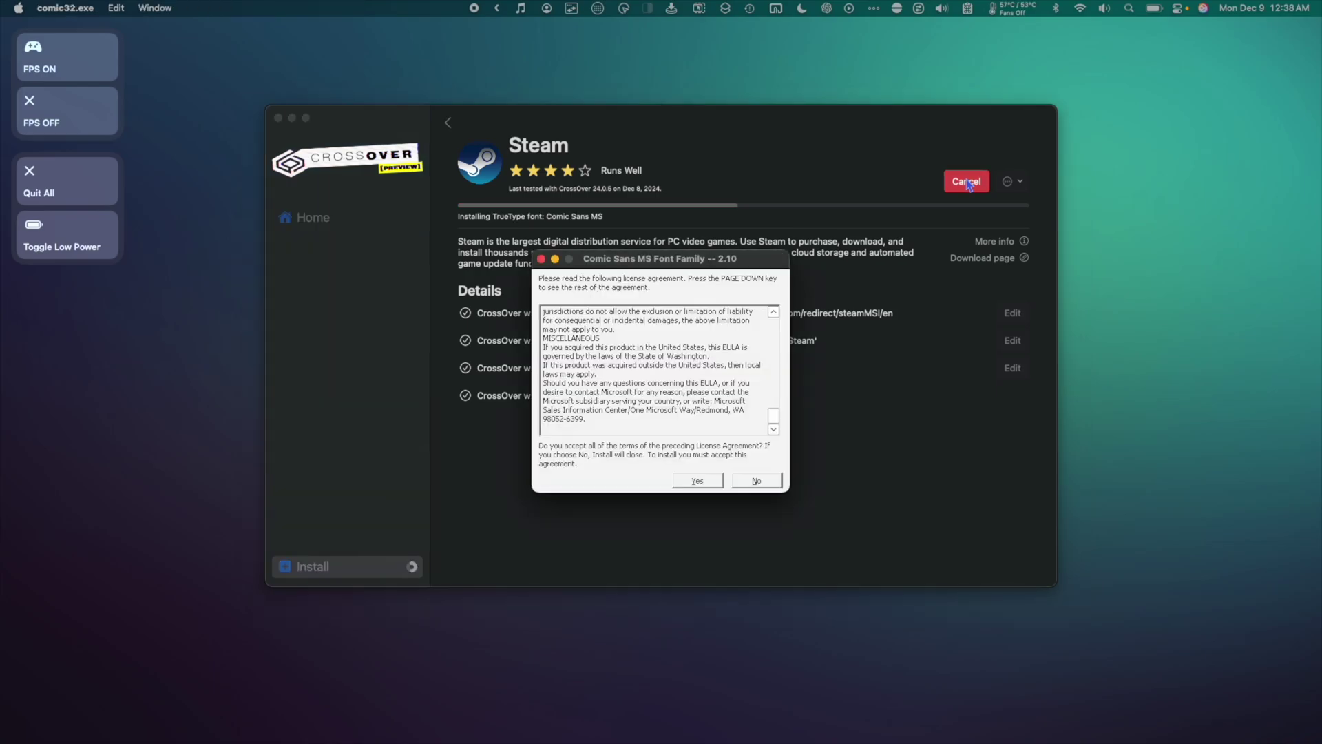
click(709, 483)
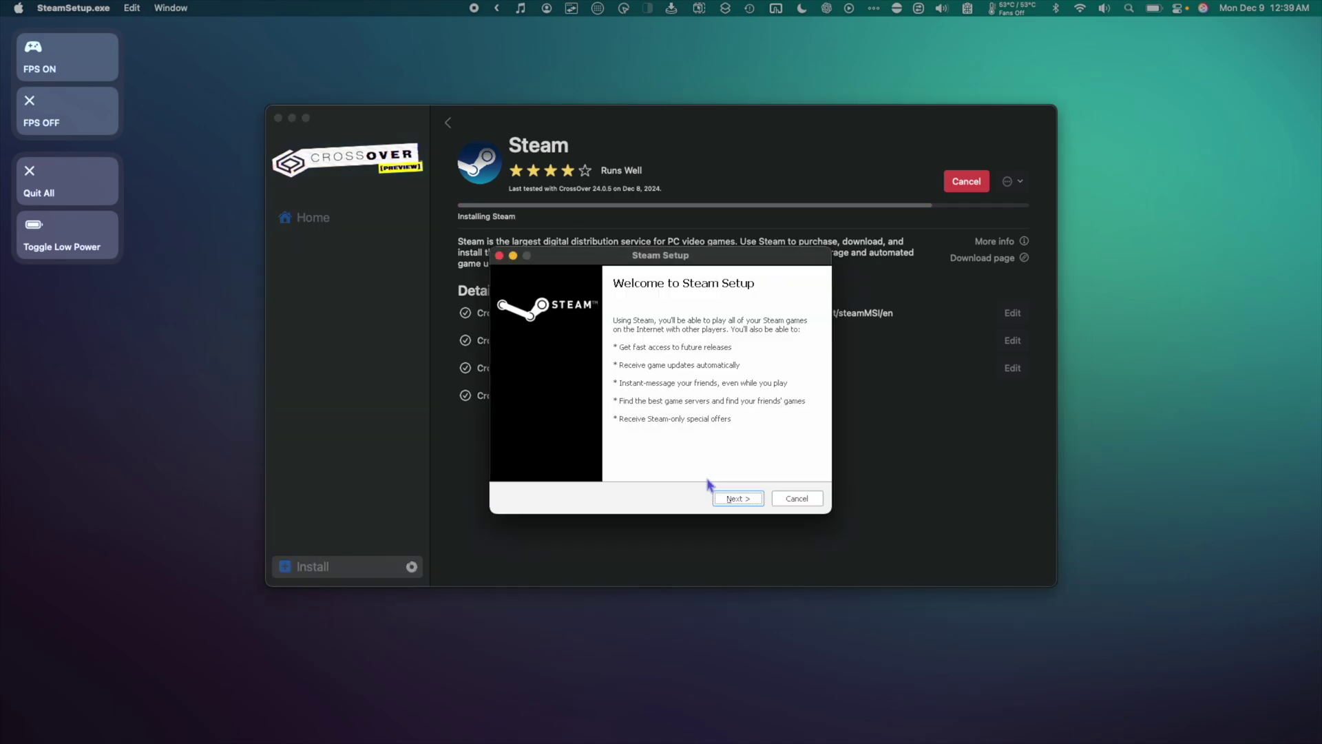
Step: Complete Steam setup in English at the default location, with Run Steam unchecked
click(734, 501)
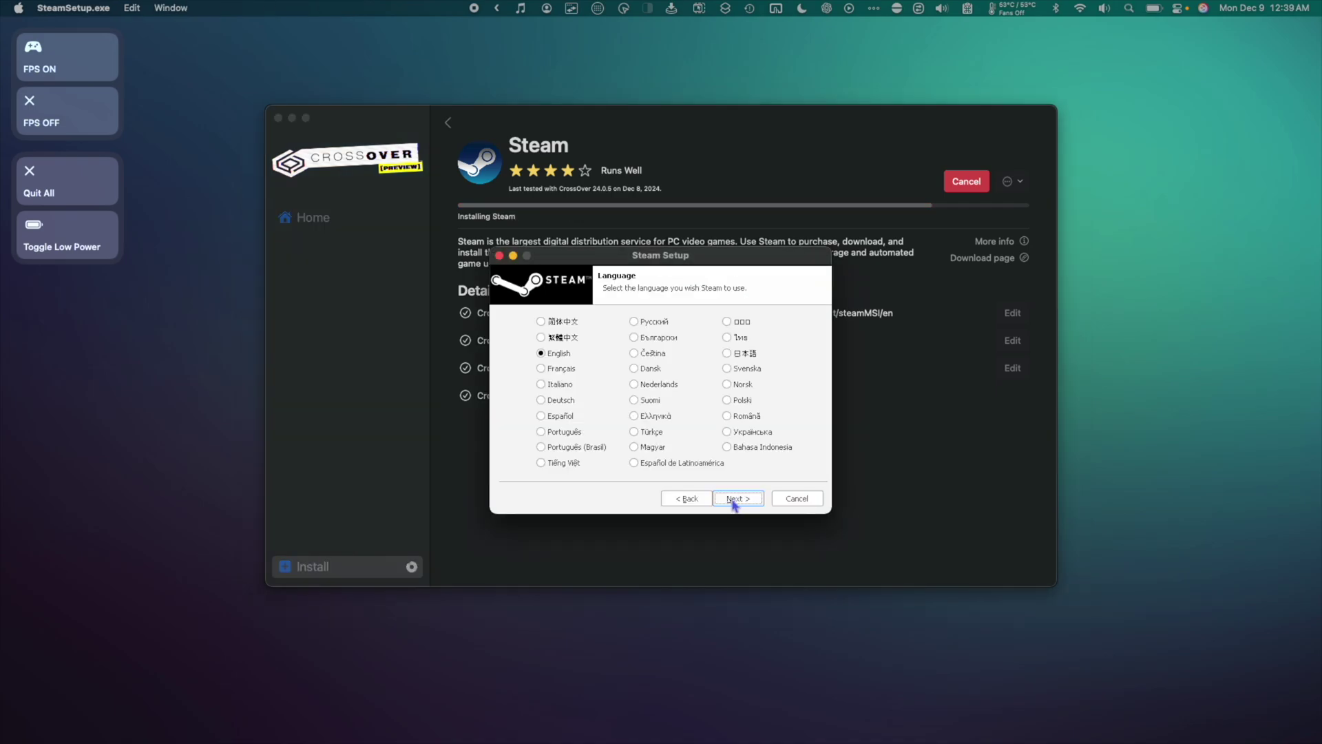
click(734, 502)
click(734, 502)
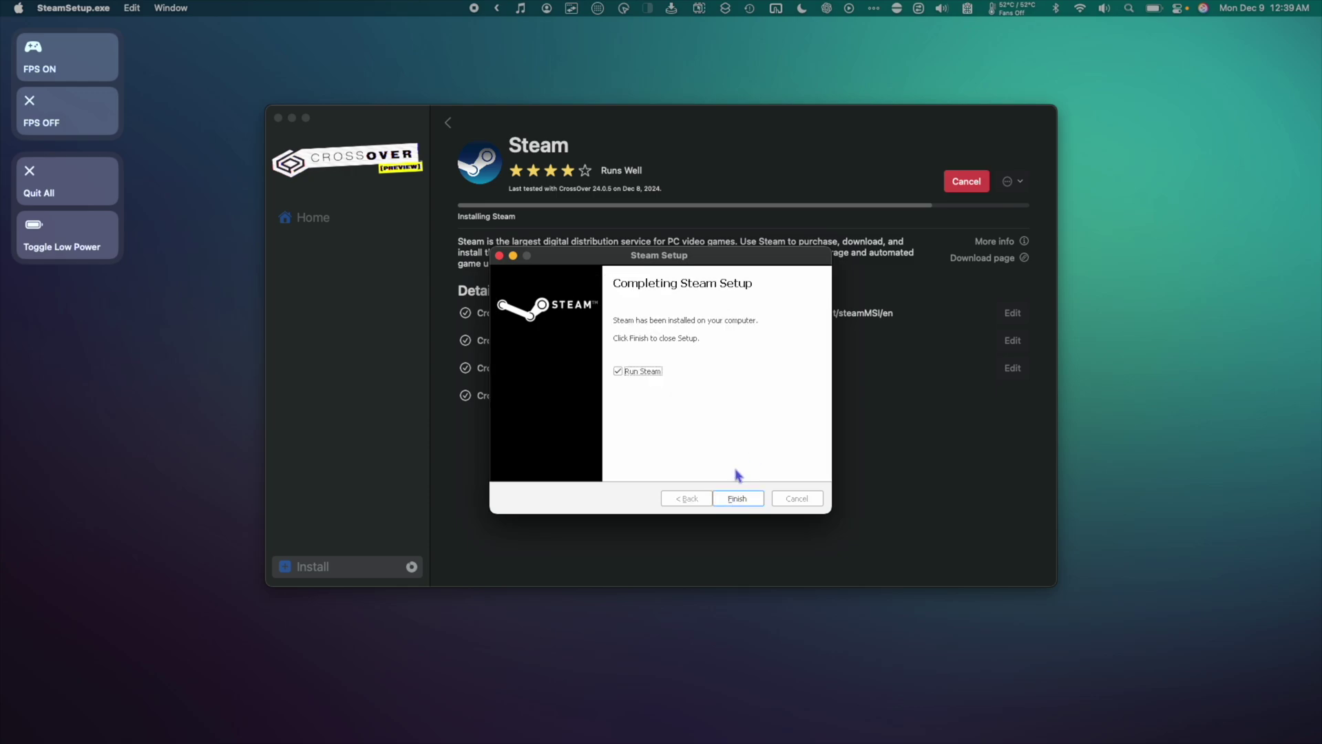
click(651, 373)
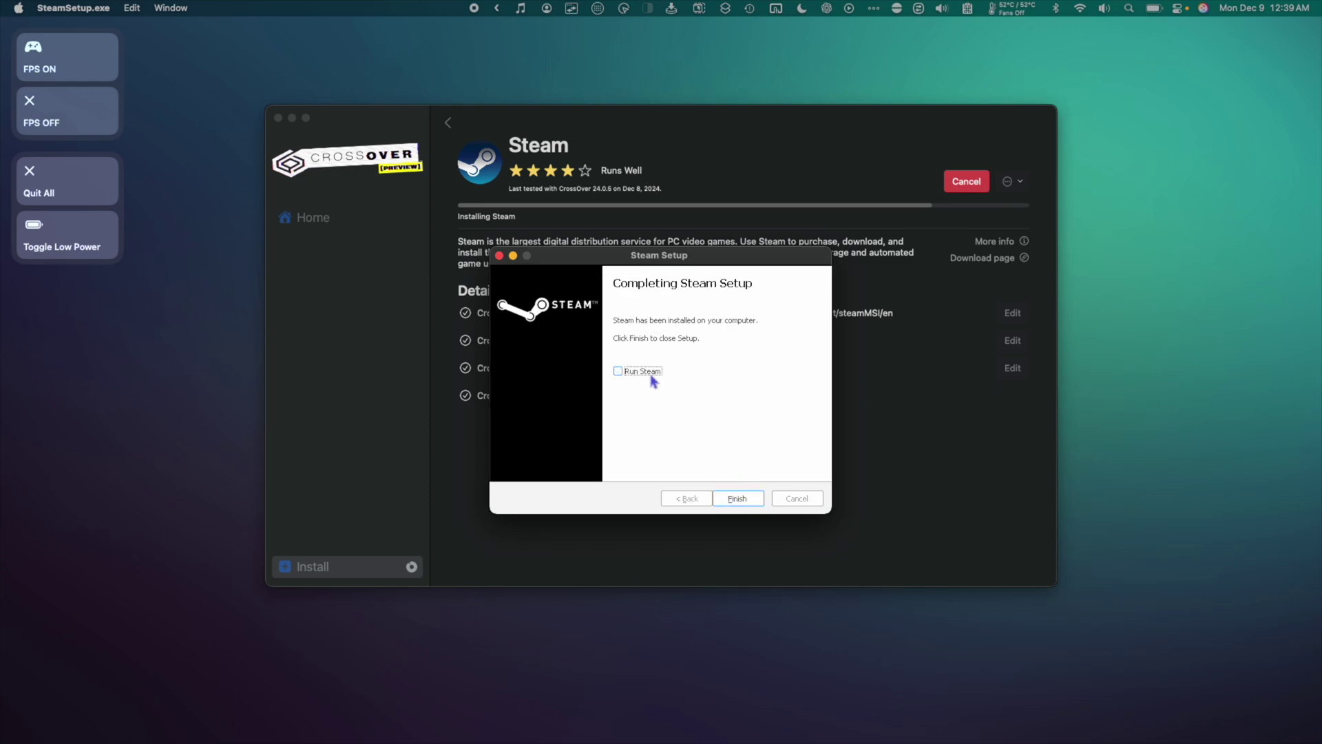
click(737, 498)
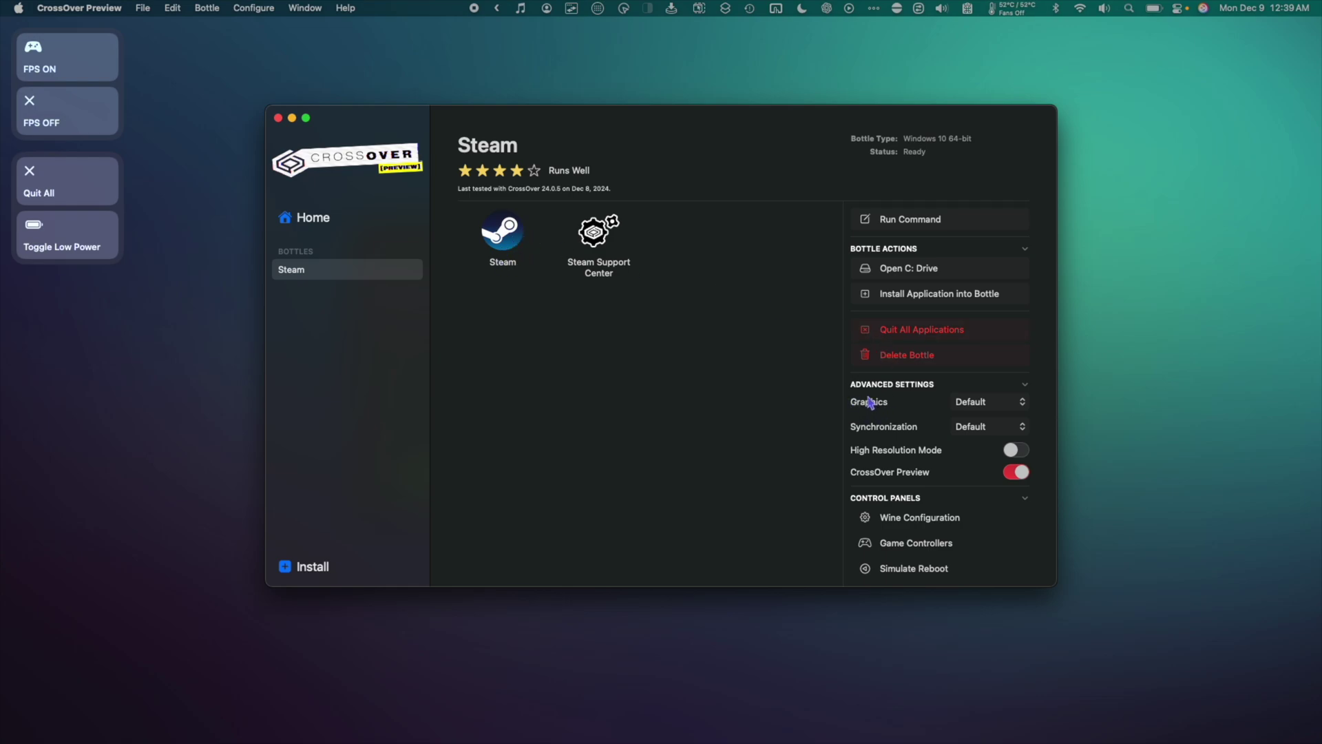
Step: Set the Steam bottle's graphics to D3DMetal and synchronization to MSync, then launch Steam
click(966, 410)
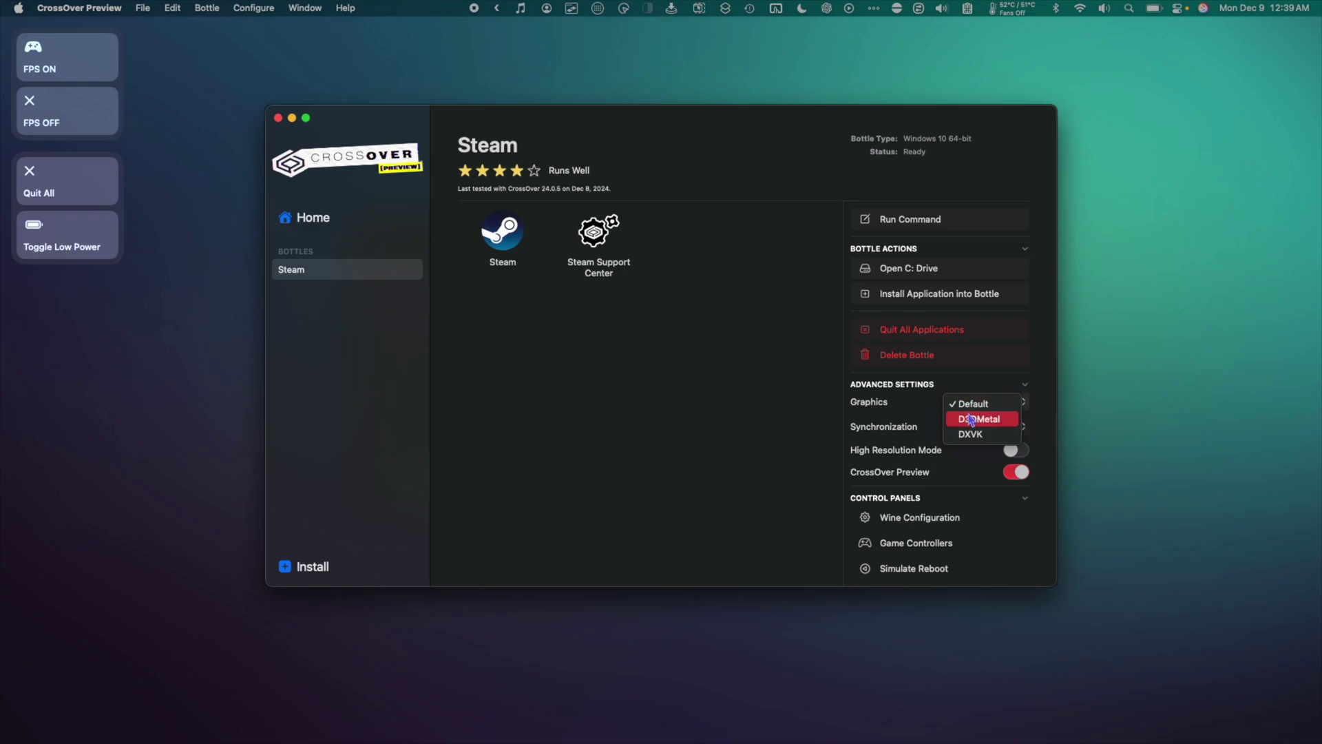
click(969, 416)
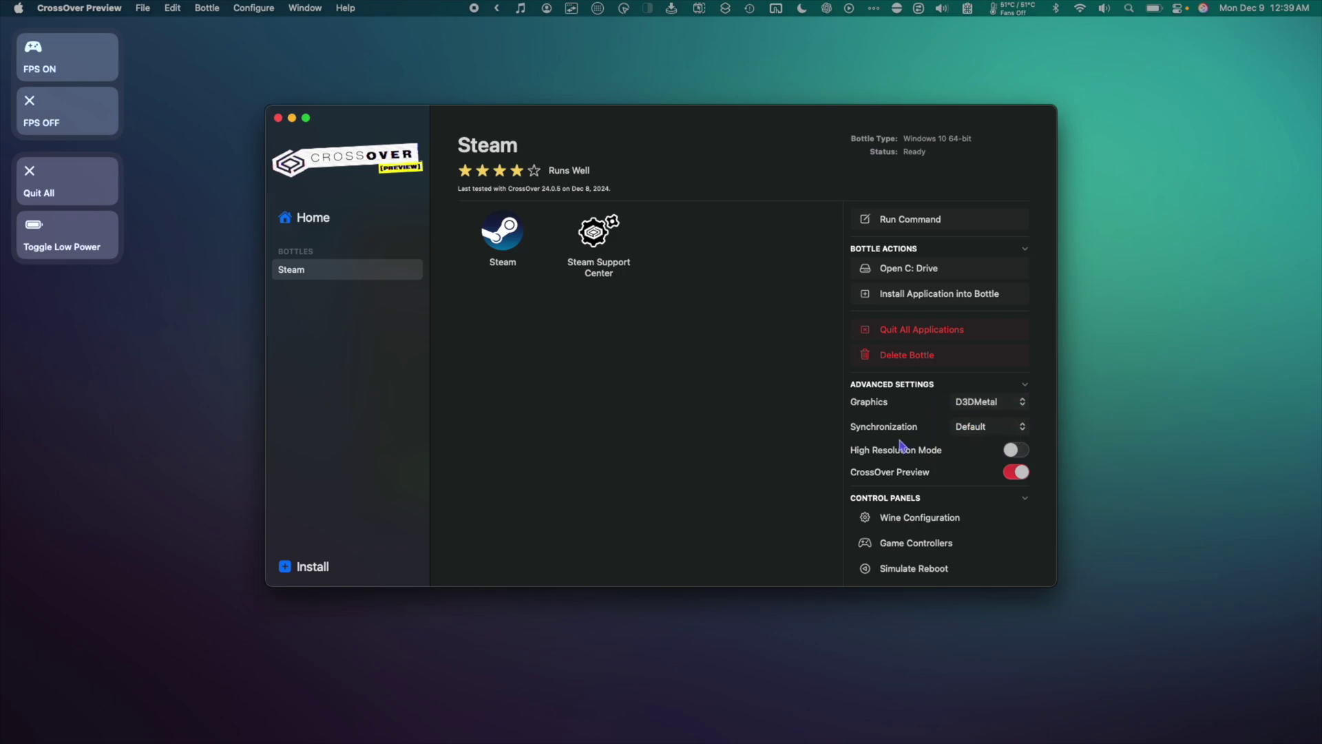
click(976, 434)
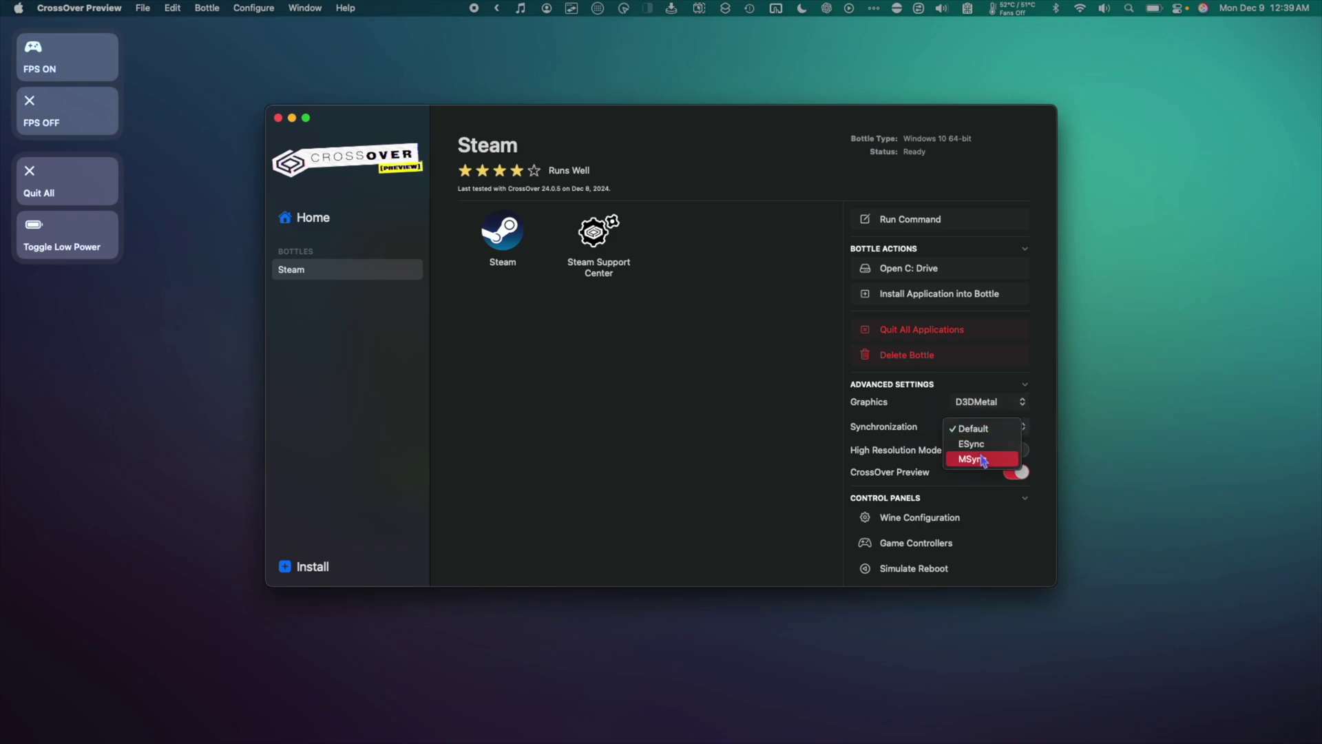
click(984, 461)
click(732, 418)
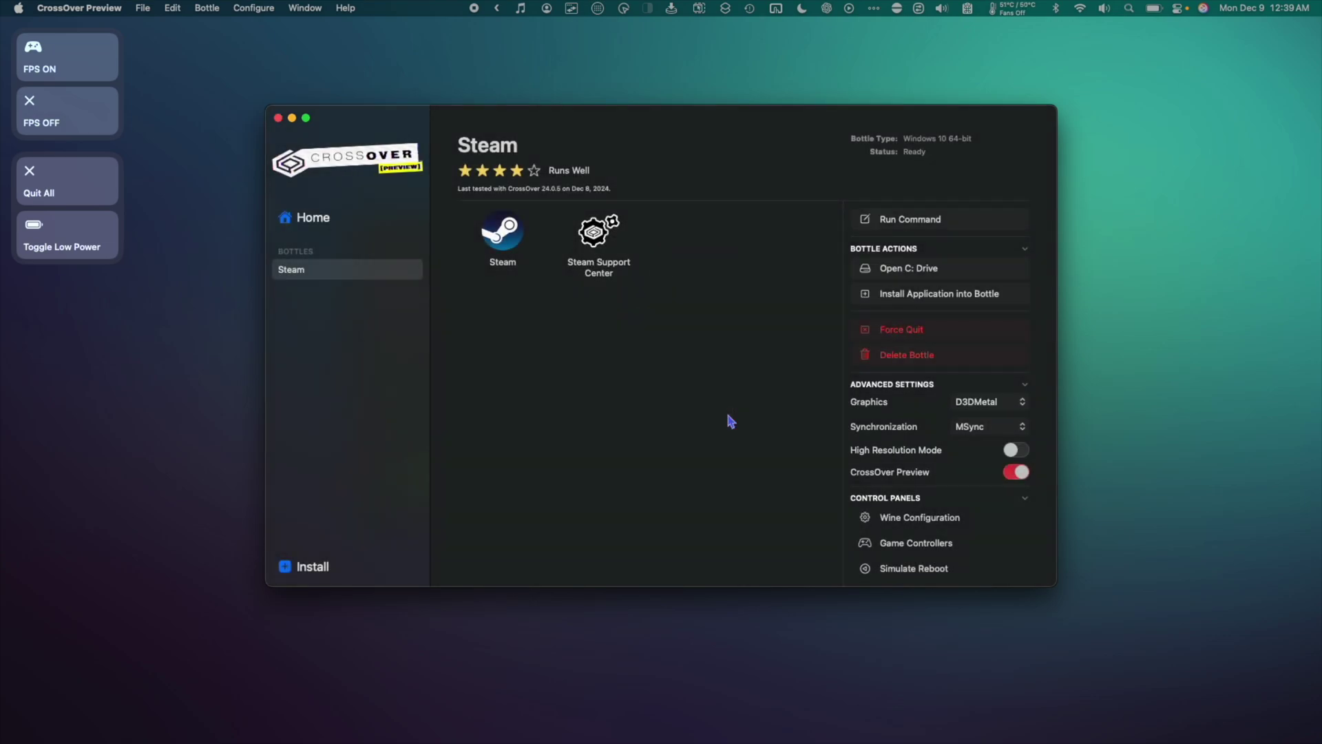
double_click(516, 241)
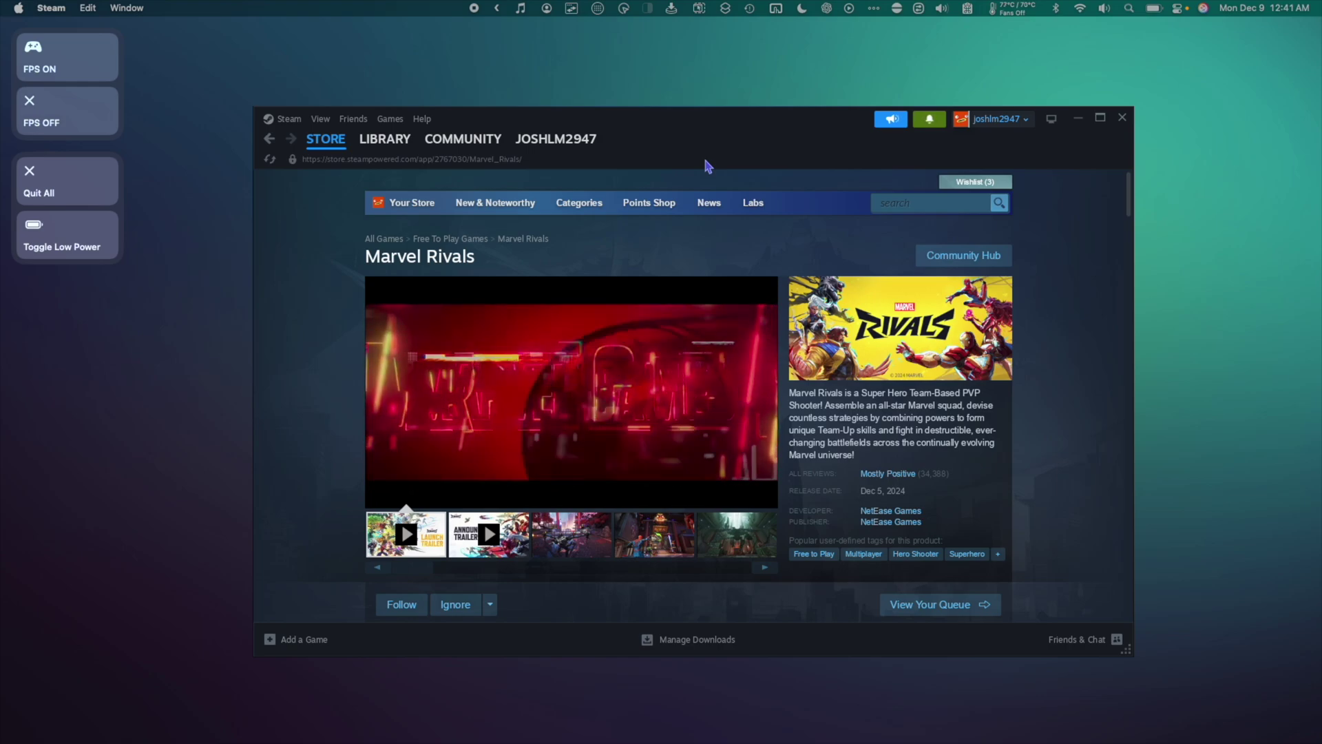
Step: Install Marvel Rivals from its store page to Local Drive (C:) and accept the EULA
scroll(789, 268, down, 3)
scroll(789, 269, down, 5)
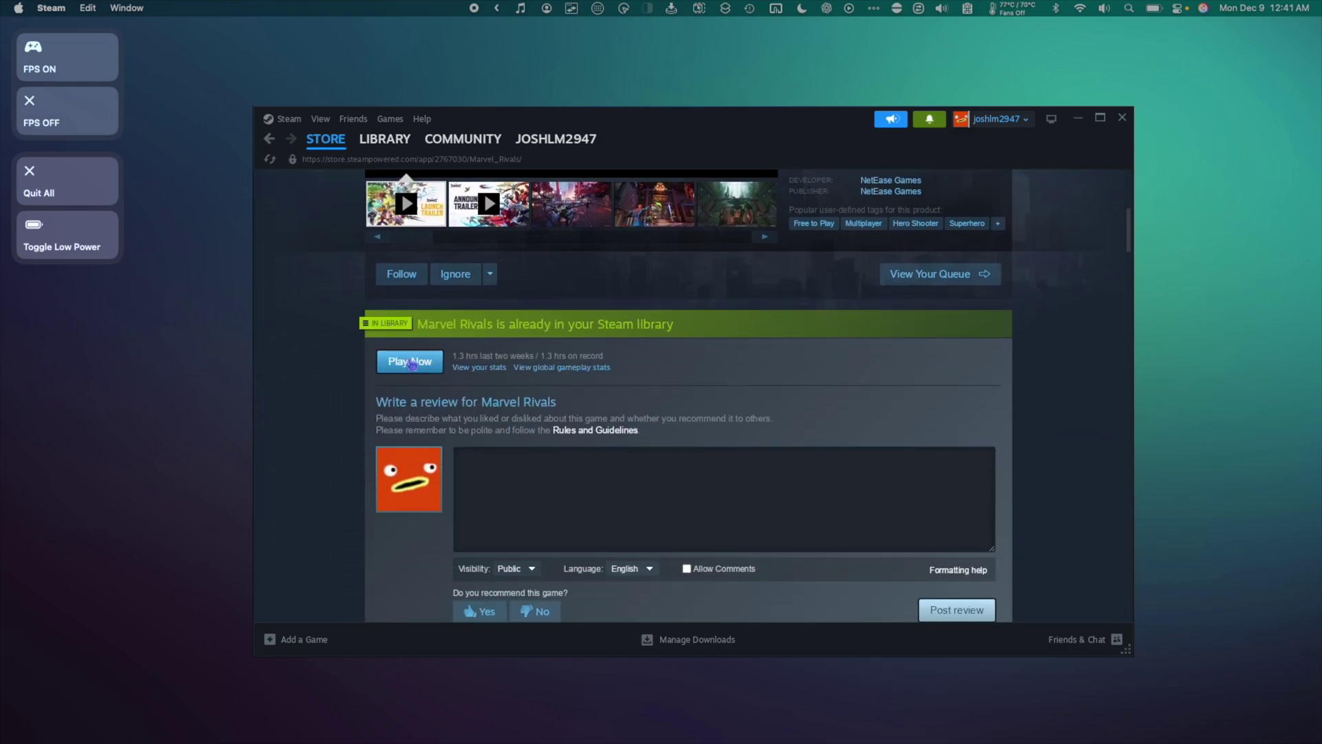
click(395, 367)
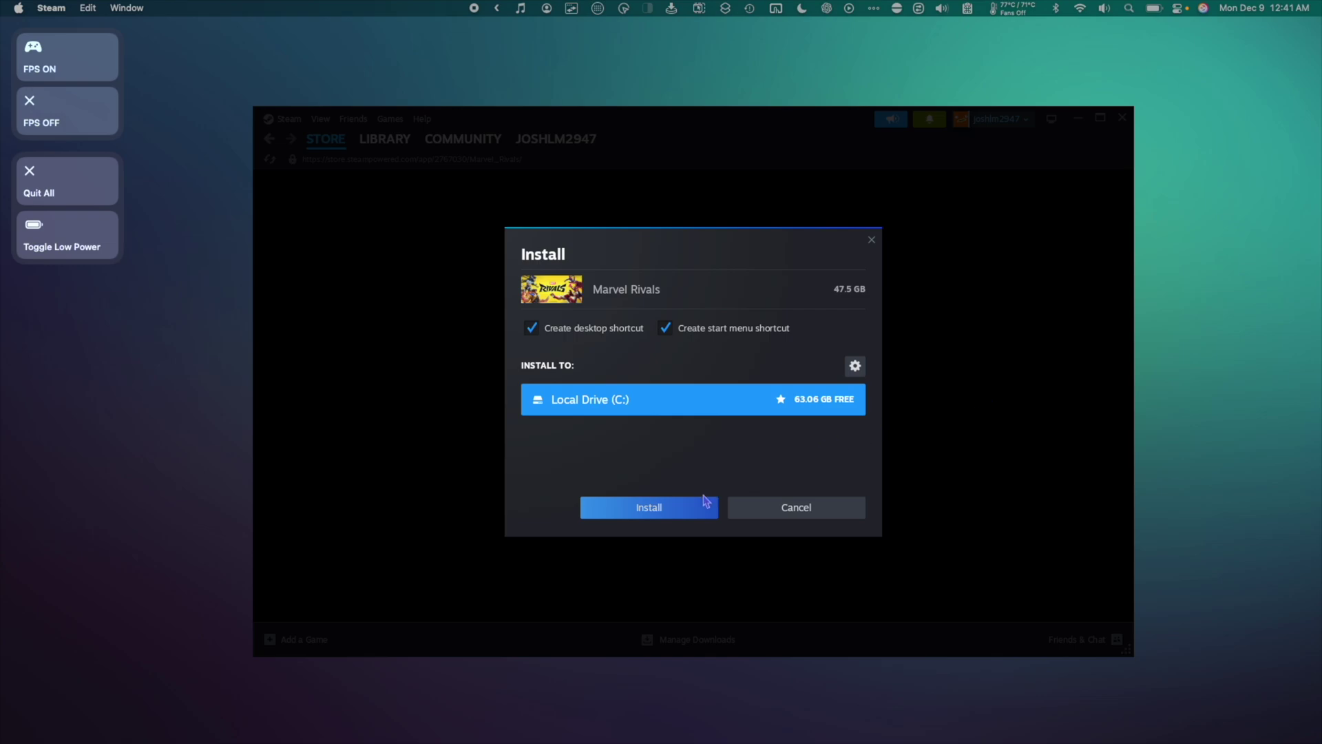
click(685, 509)
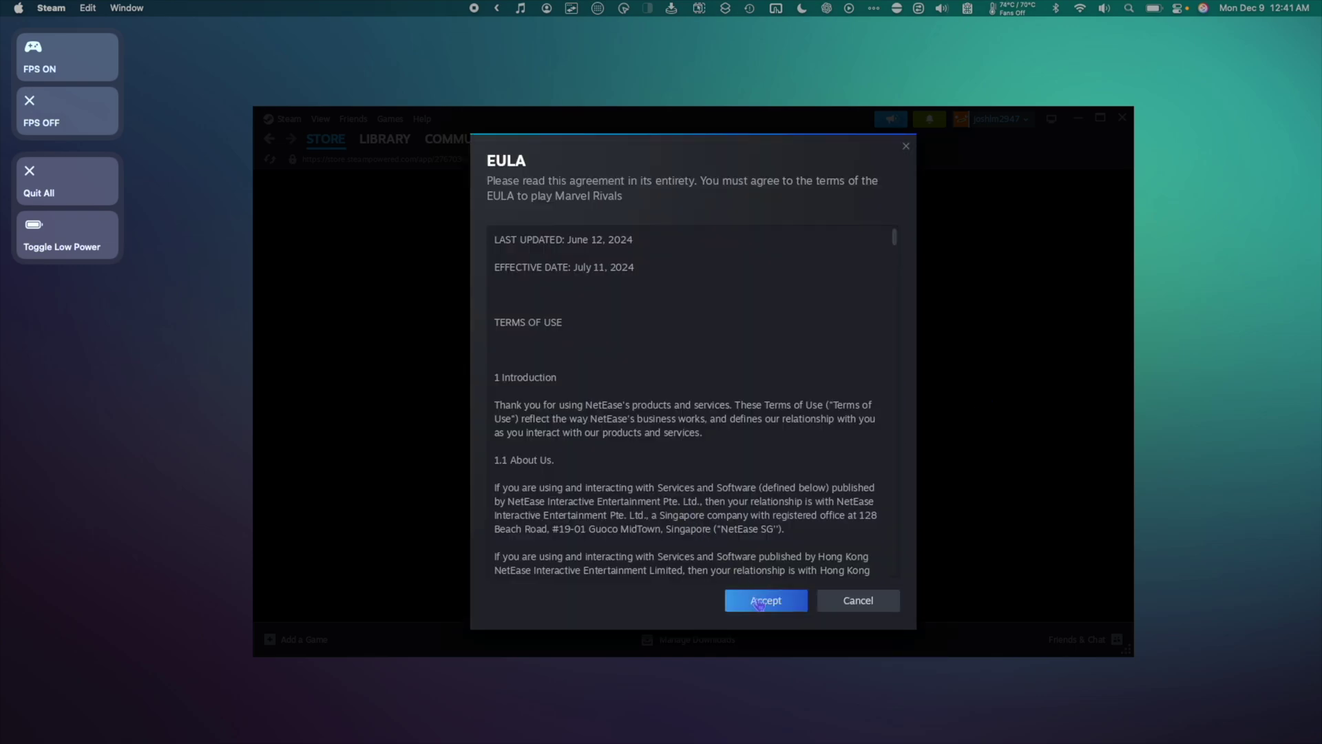
click(759, 601)
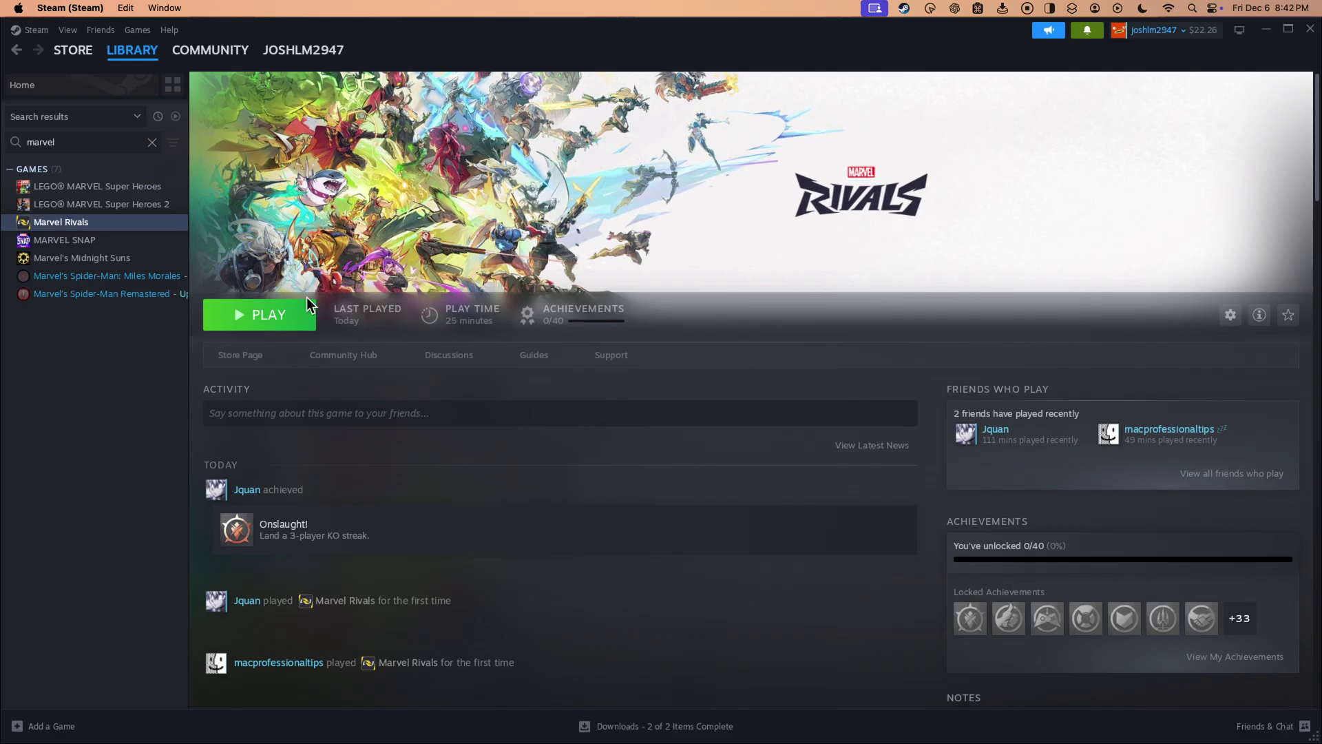
Step: Play Marvel Rivals, dismissing the outdated OS and driver notices and declining the driver download
click(293, 311)
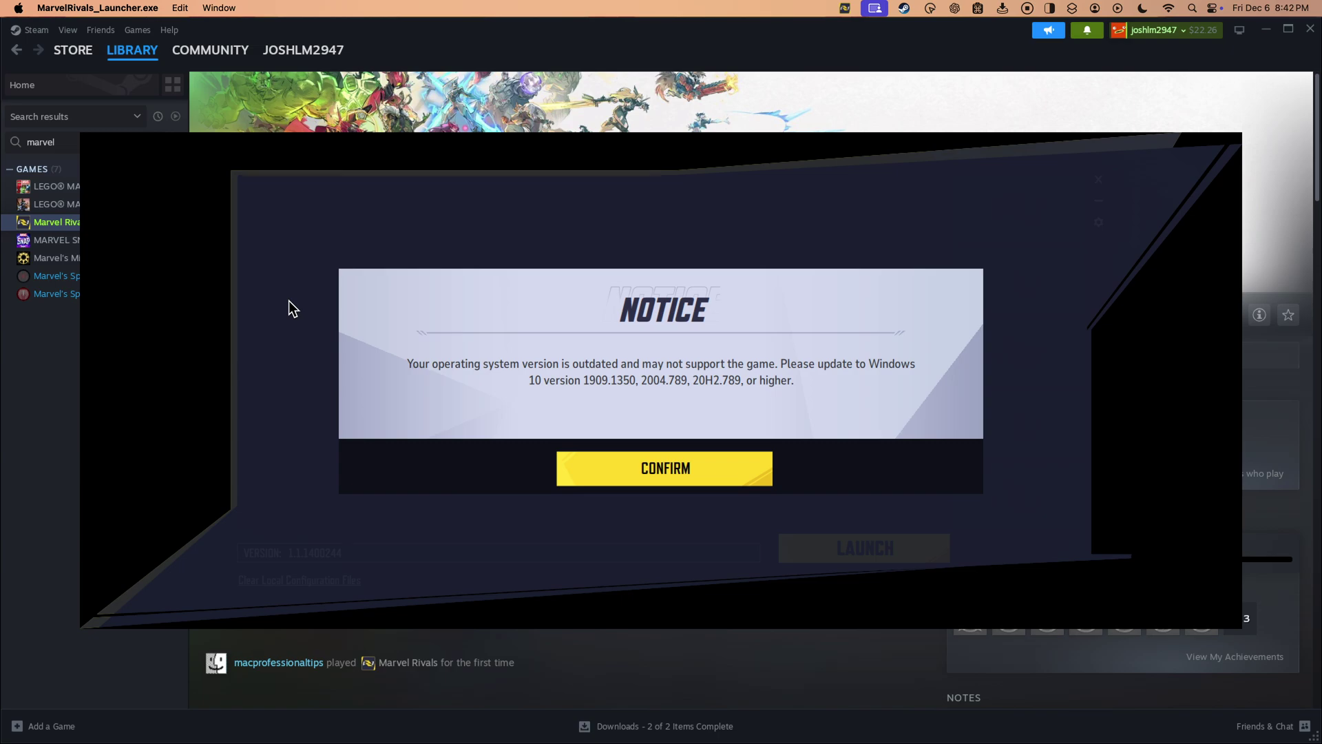
click(680, 470)
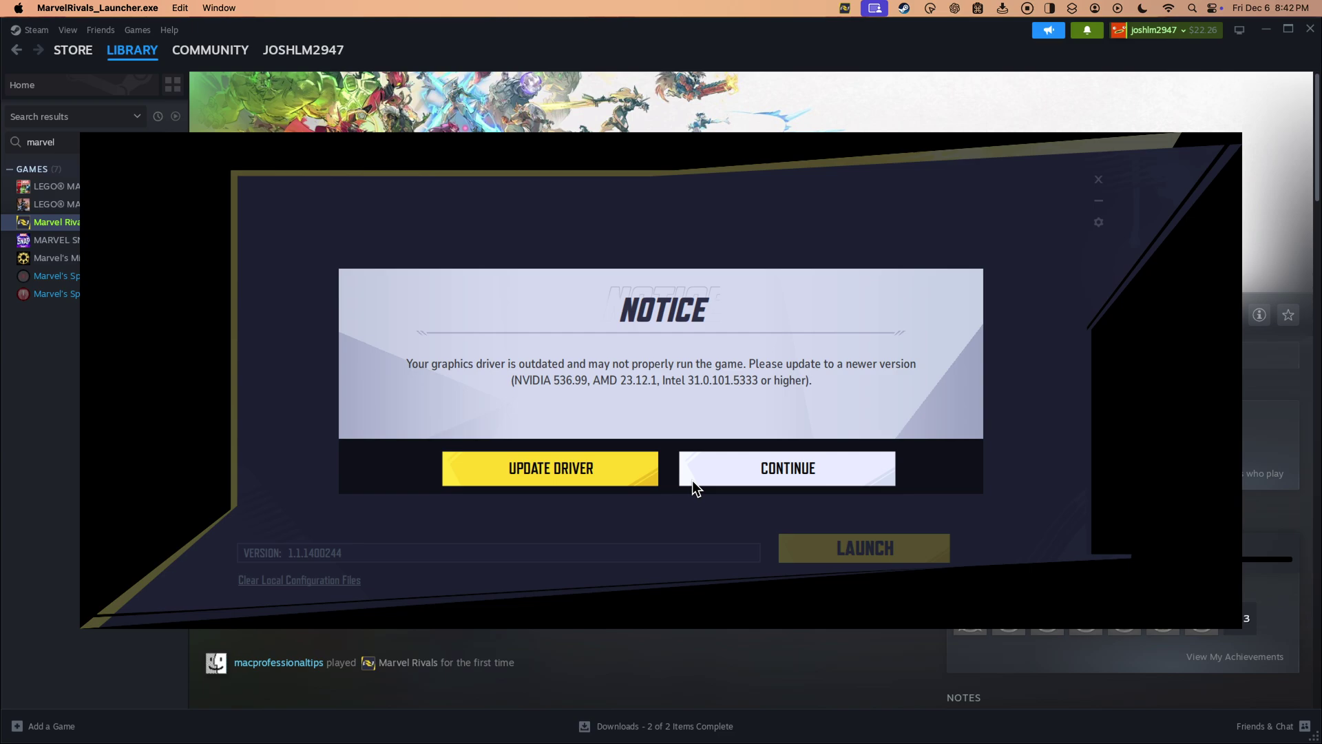
click(730, 473)
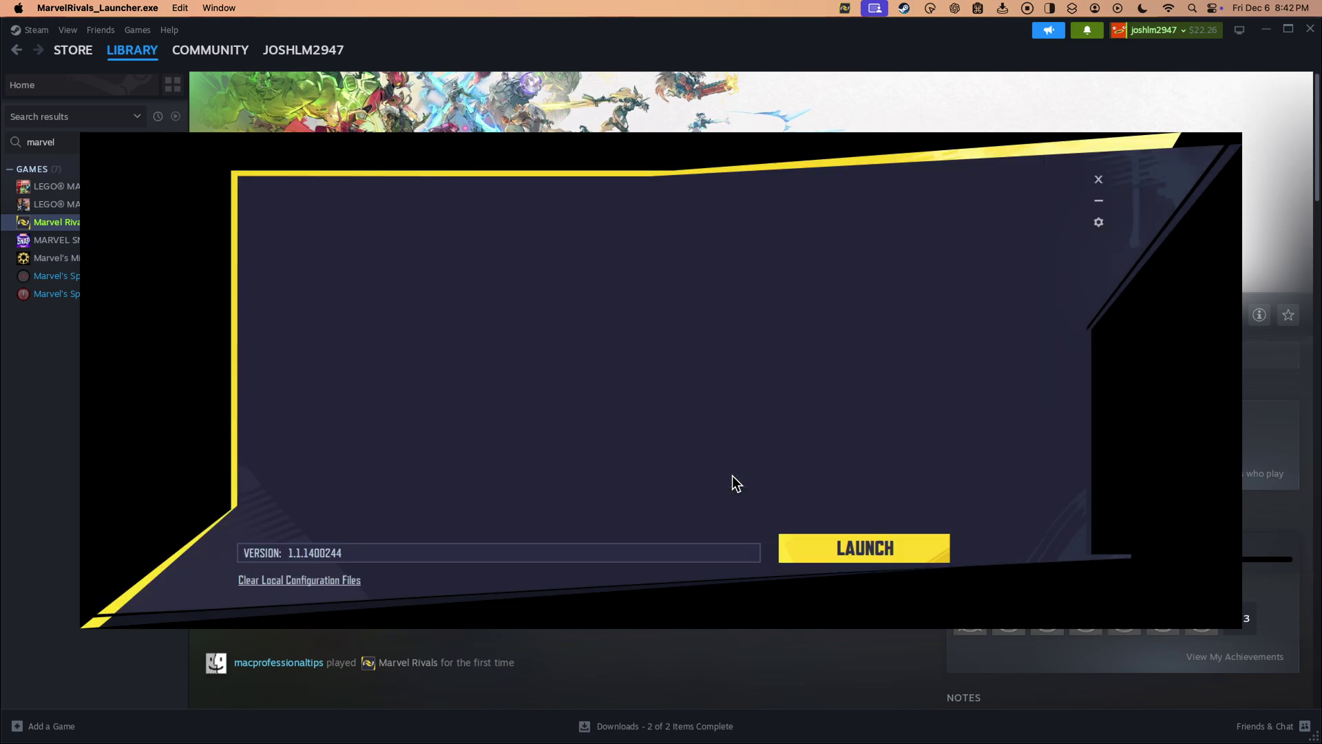
click(854, 555)
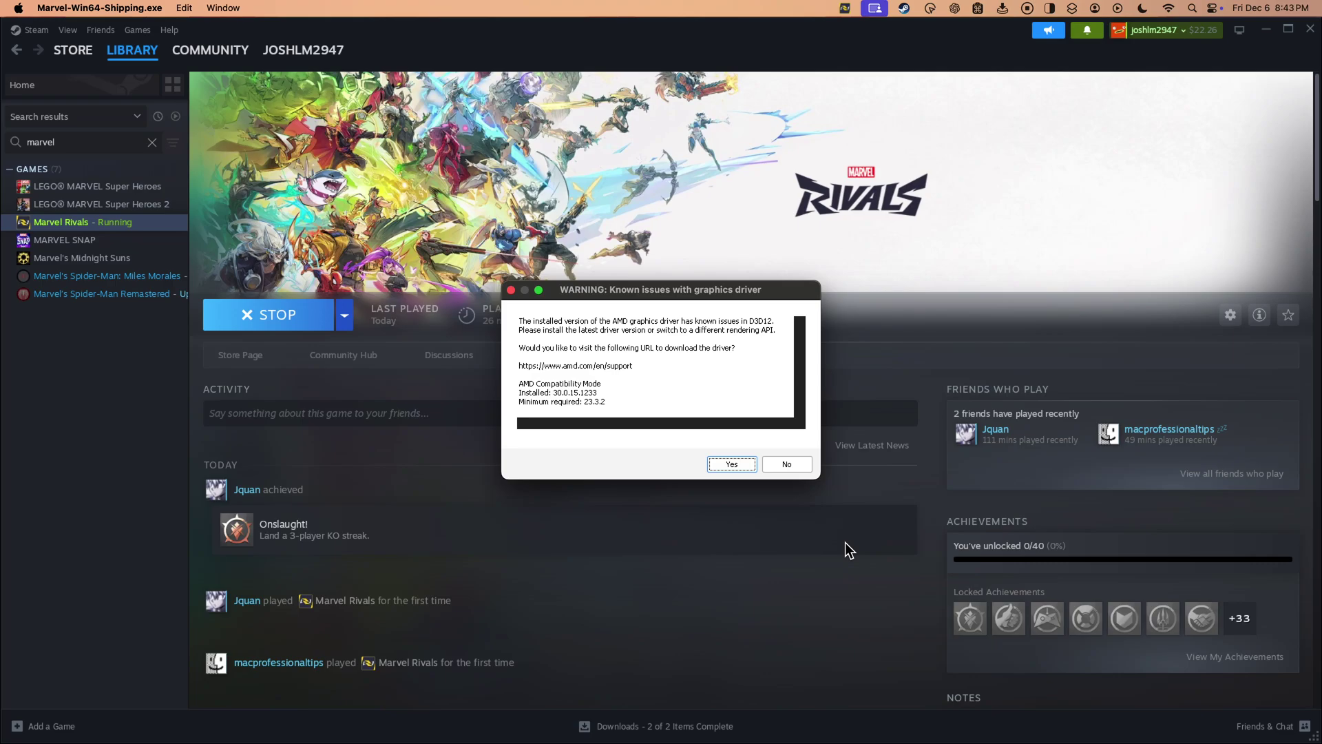
click(796, 460)
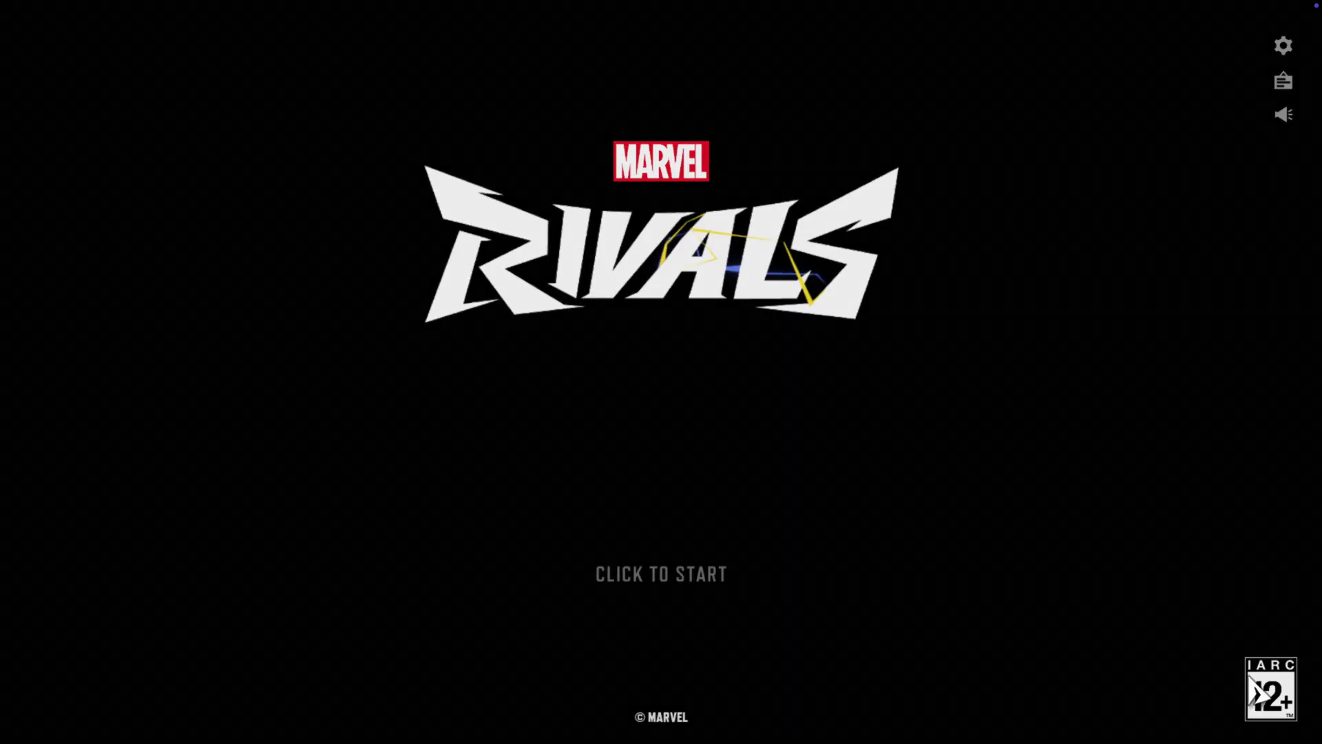
Step: Dismiss the system notice and click through the title screen to log in to Marvel Rivals
key(space)
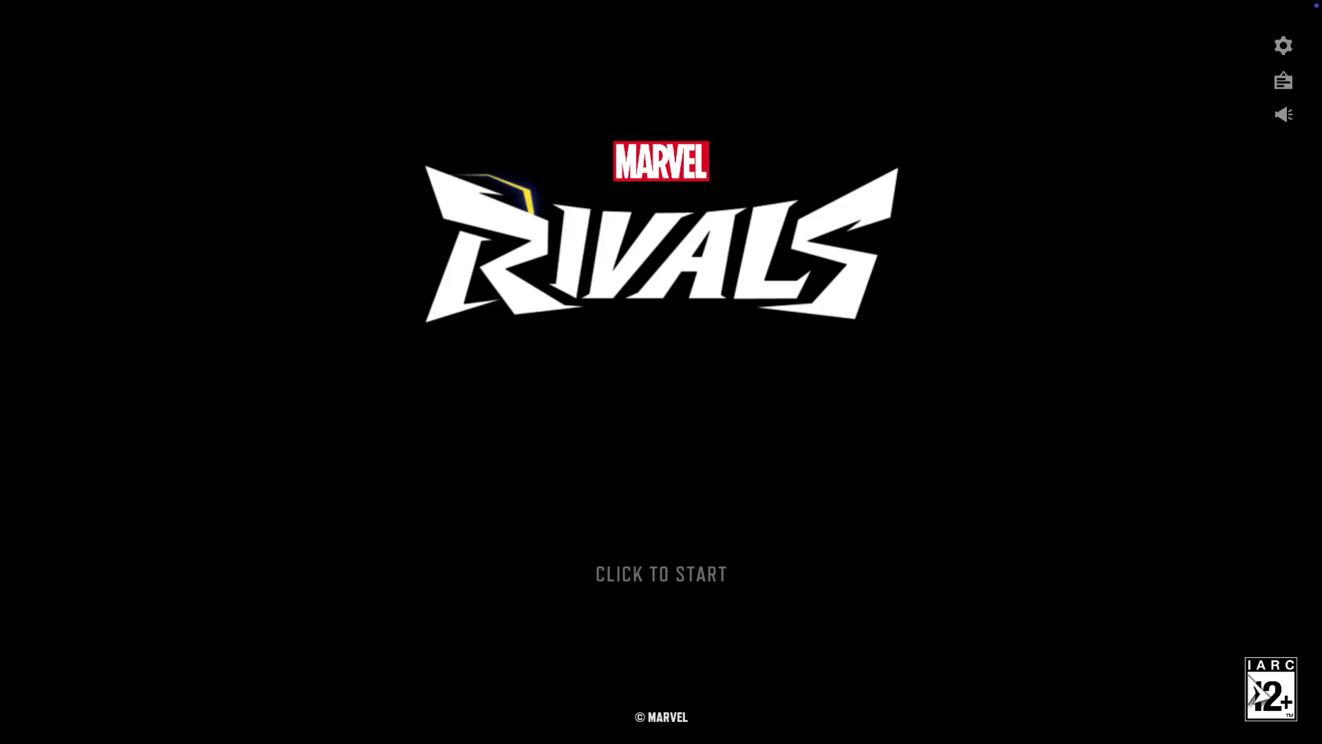
click(791, 538)
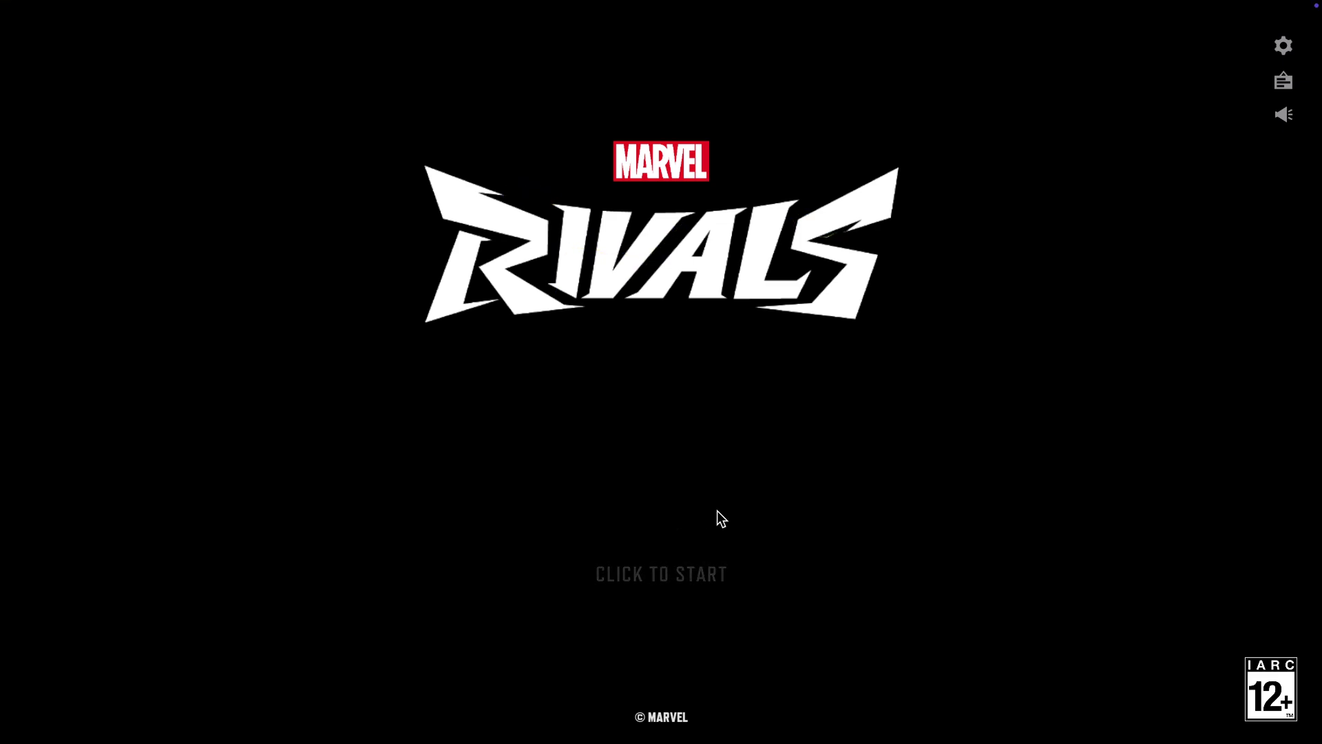
click(717, 514)
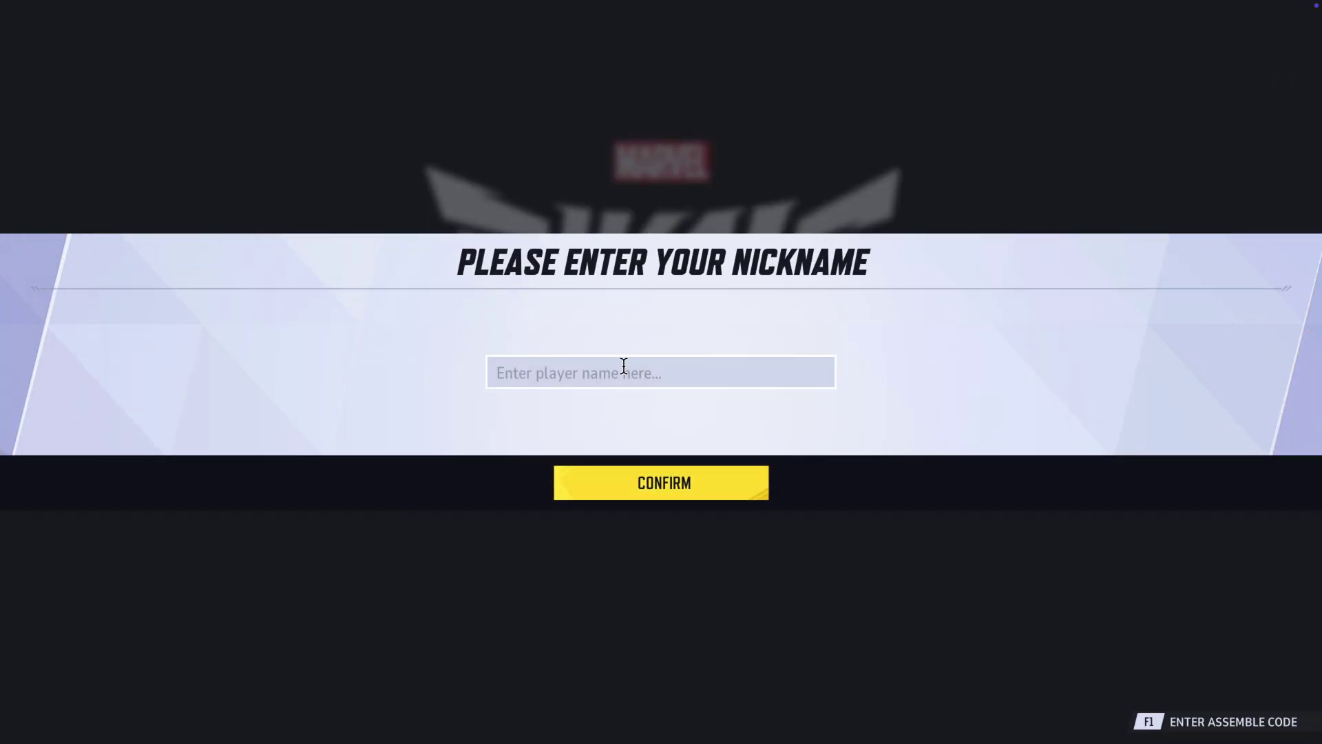
Step: Enter a player nickname and load into the Capture Frozen Airfield match
text(IM)
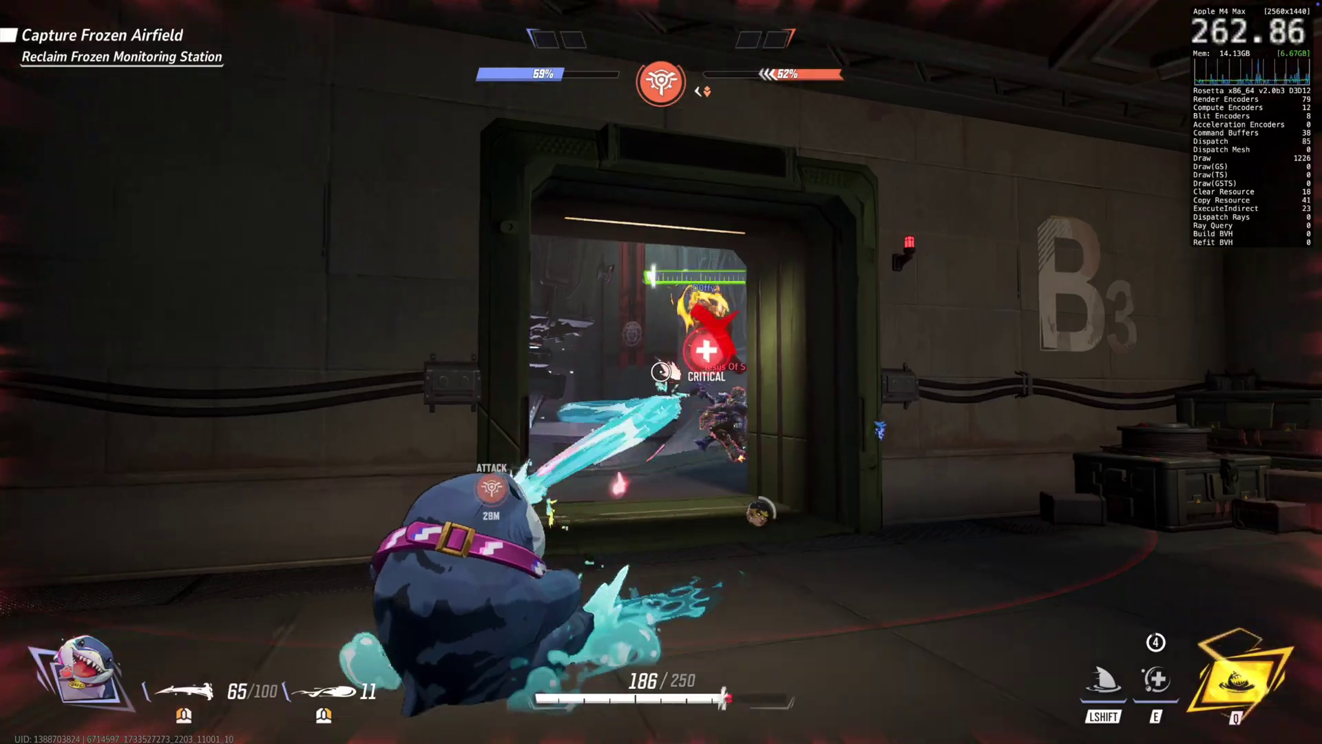
Step: Dive and swim as Jeff past the crates, through the doorway, and toward Moon Knight
key(w)
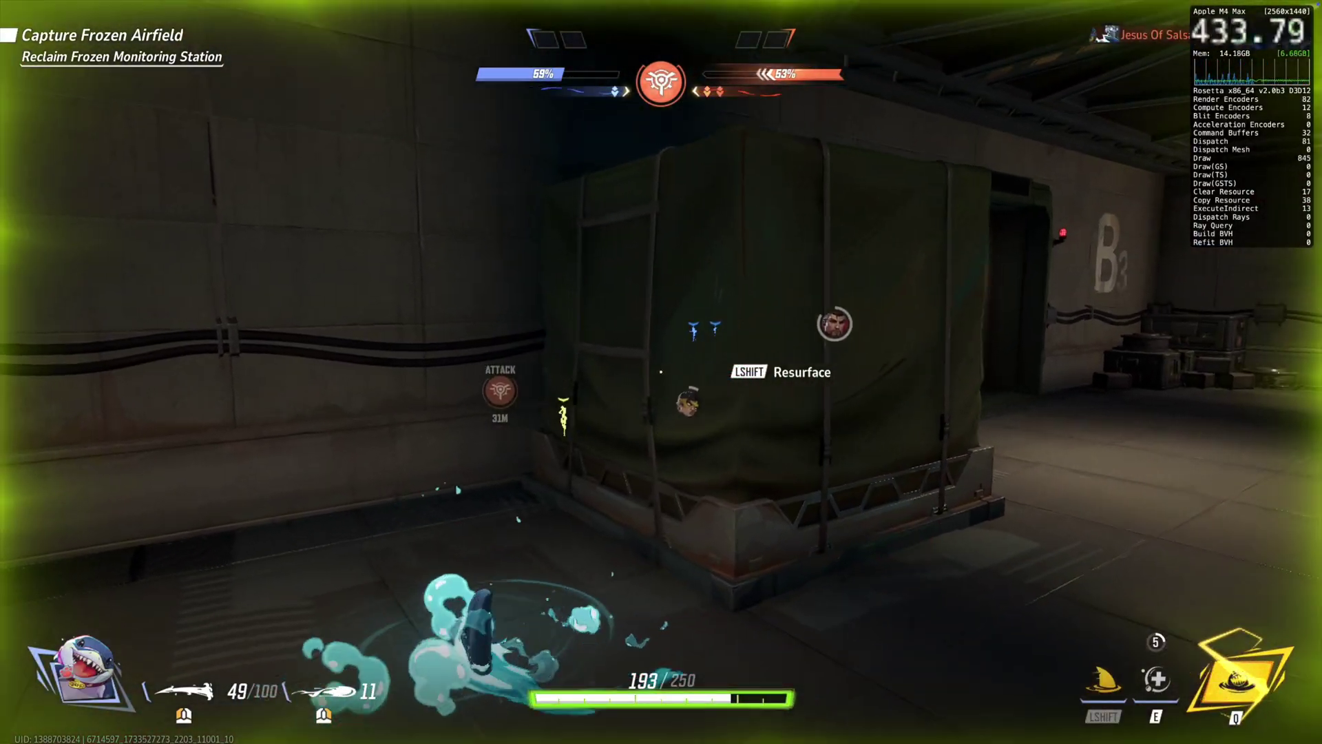
key(w)
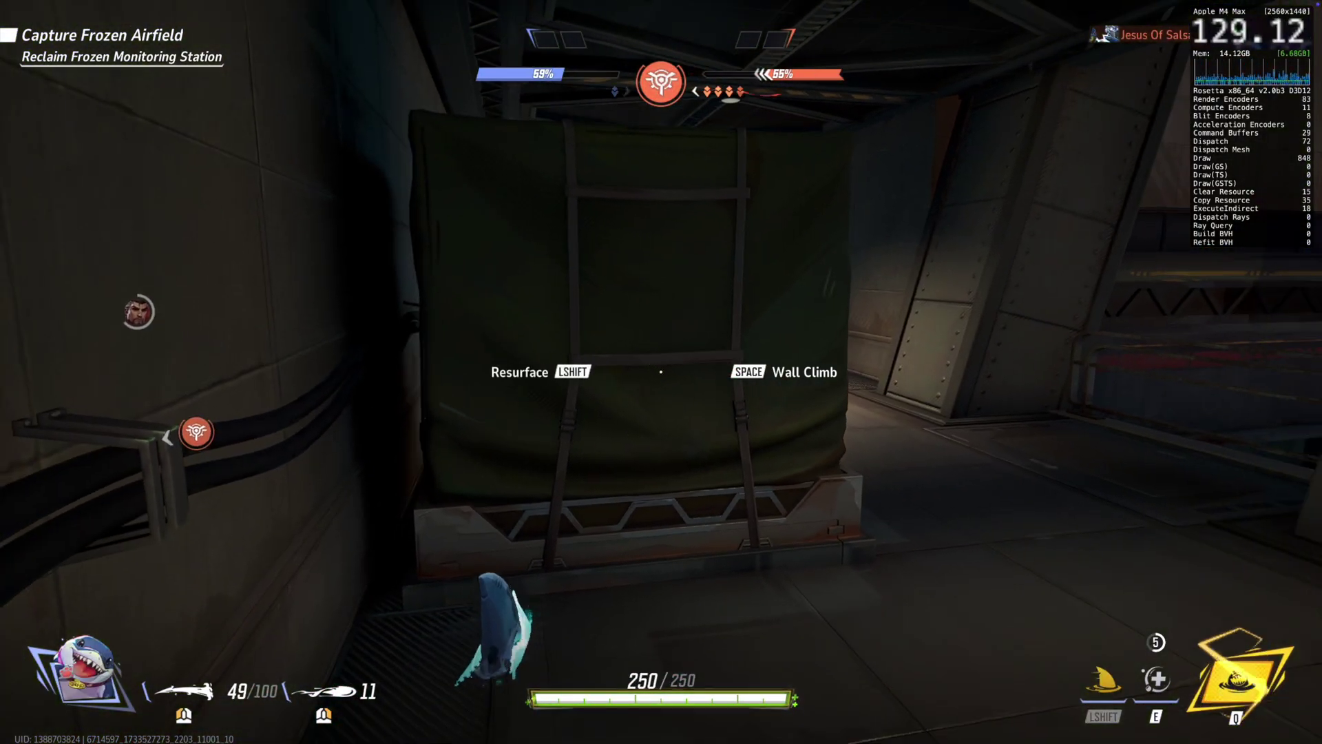
key(space)
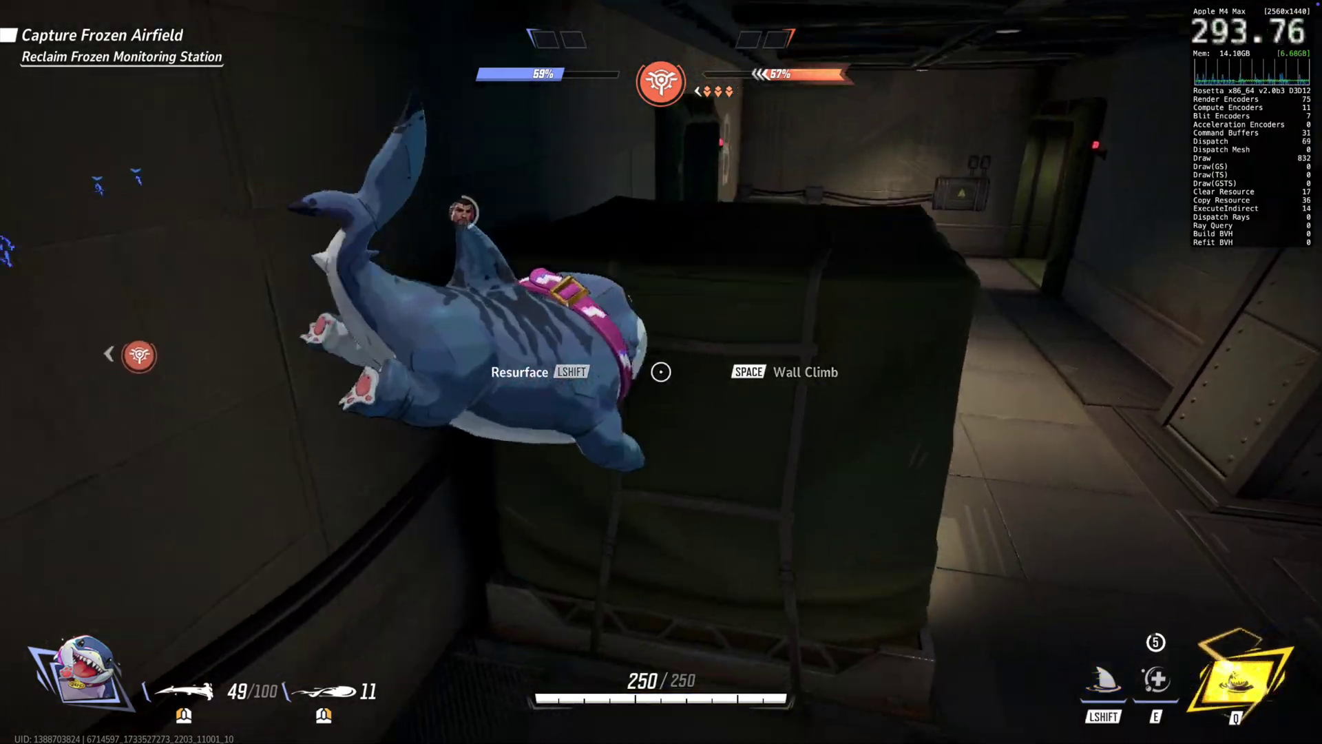
key(shift)
key(w)
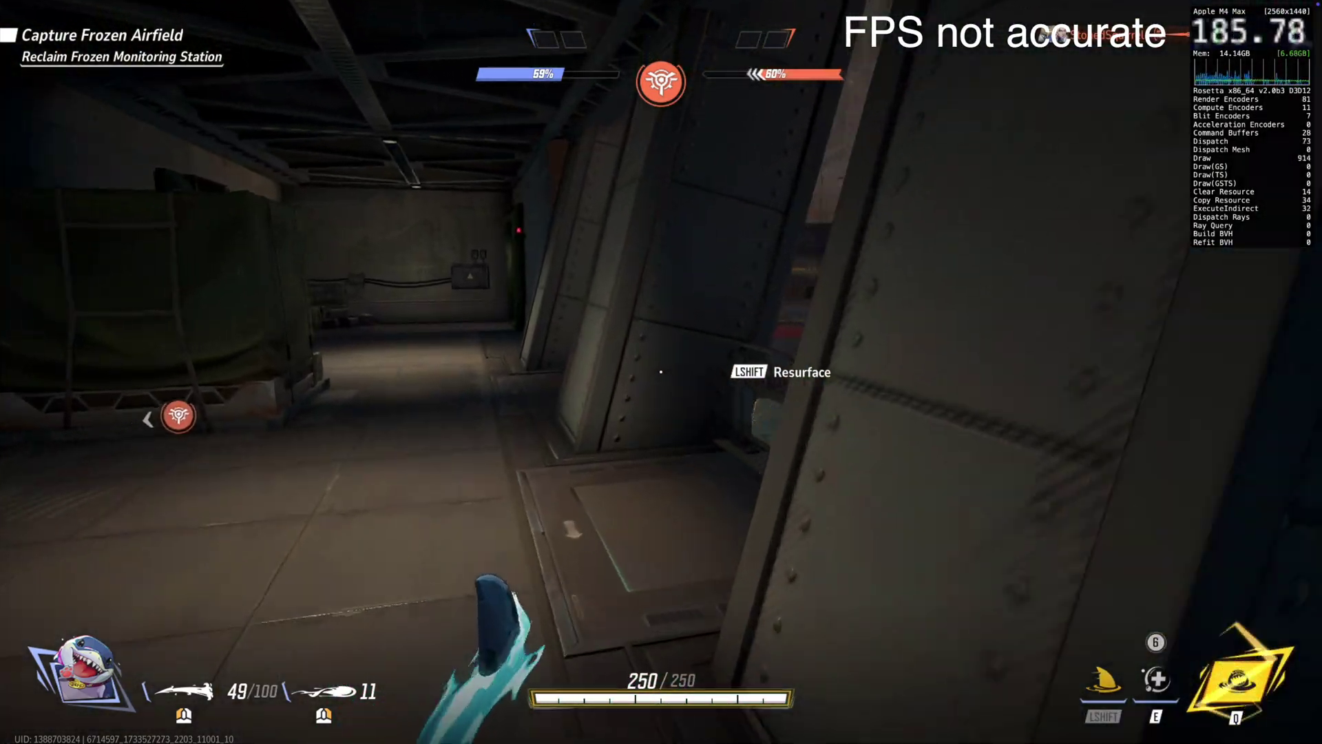
key(w)
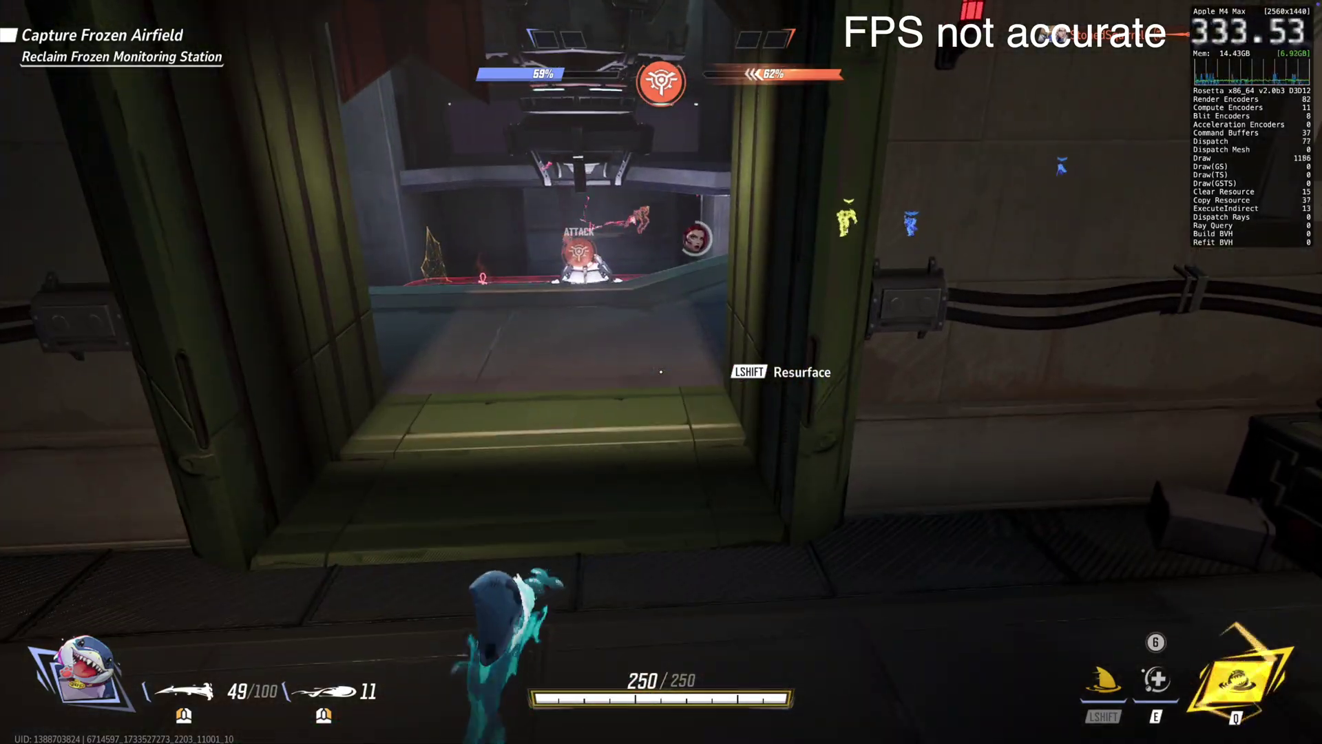
key(w)
key(shift)
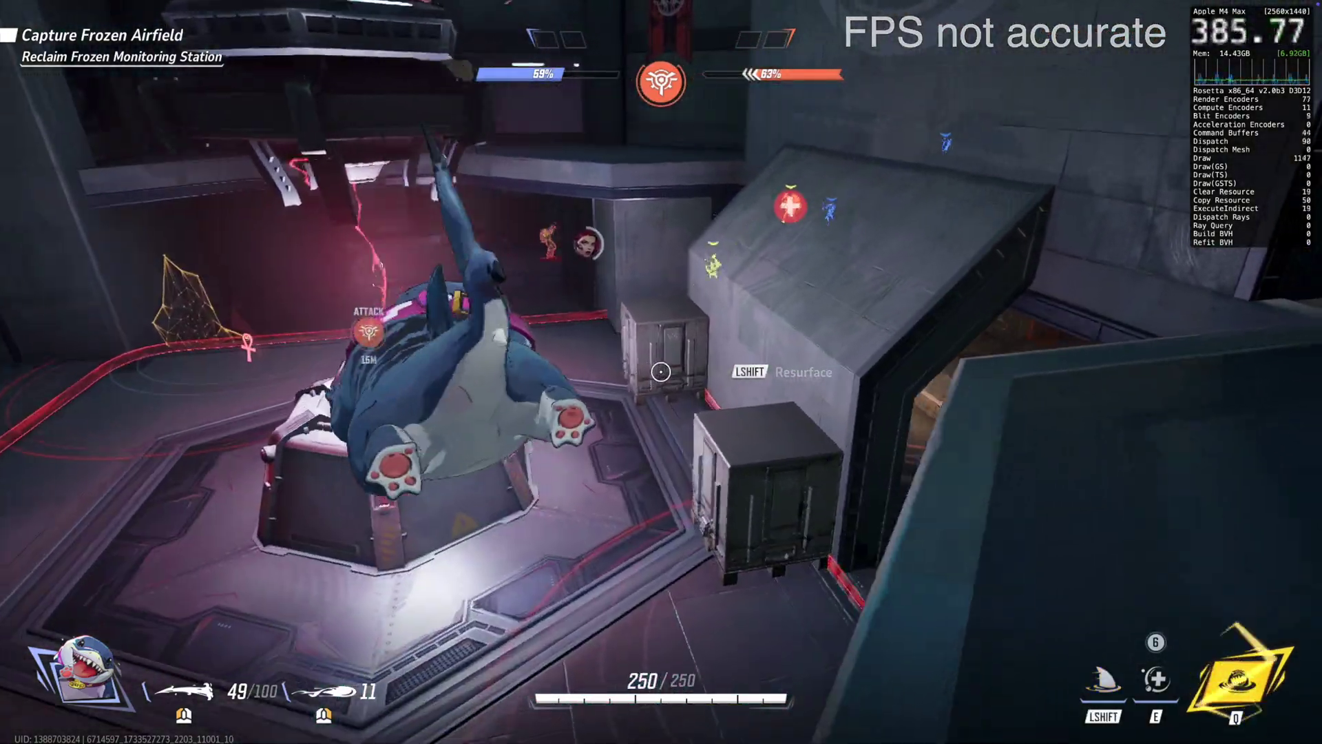
key(w)
key(shift)
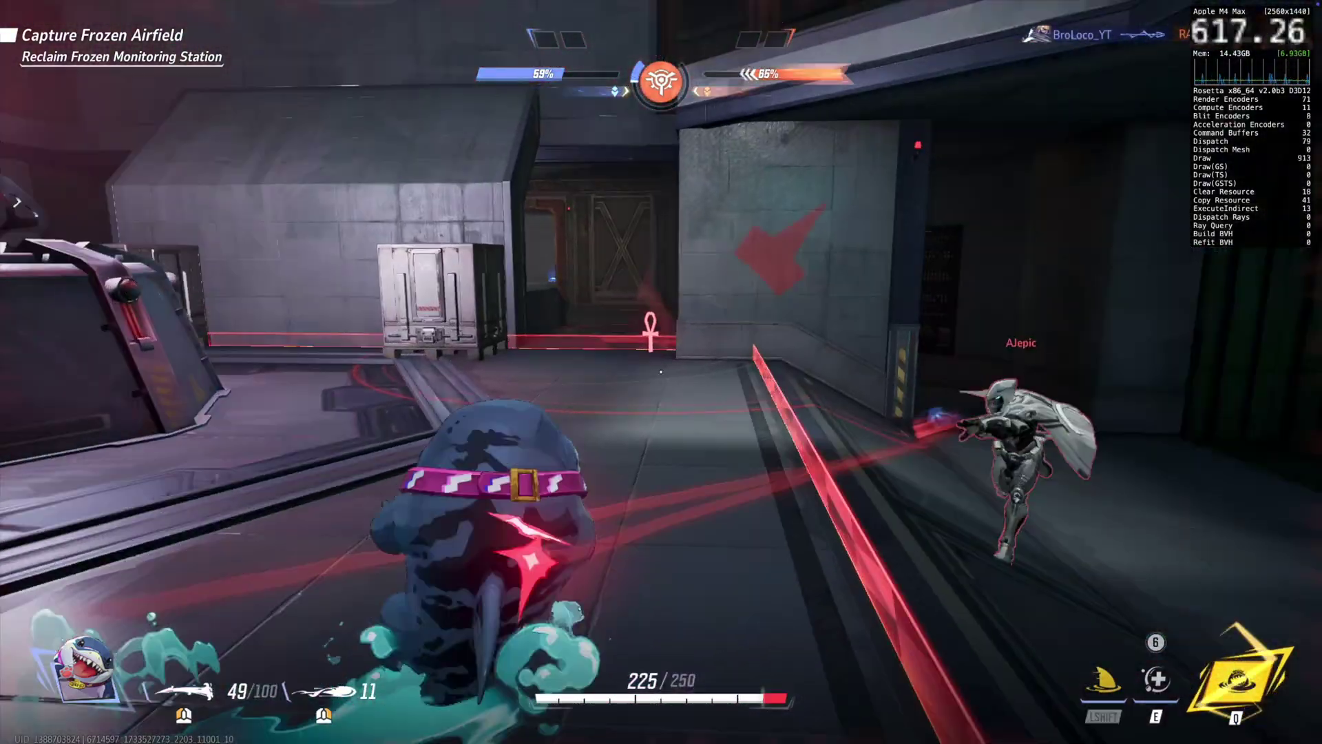
key(w)
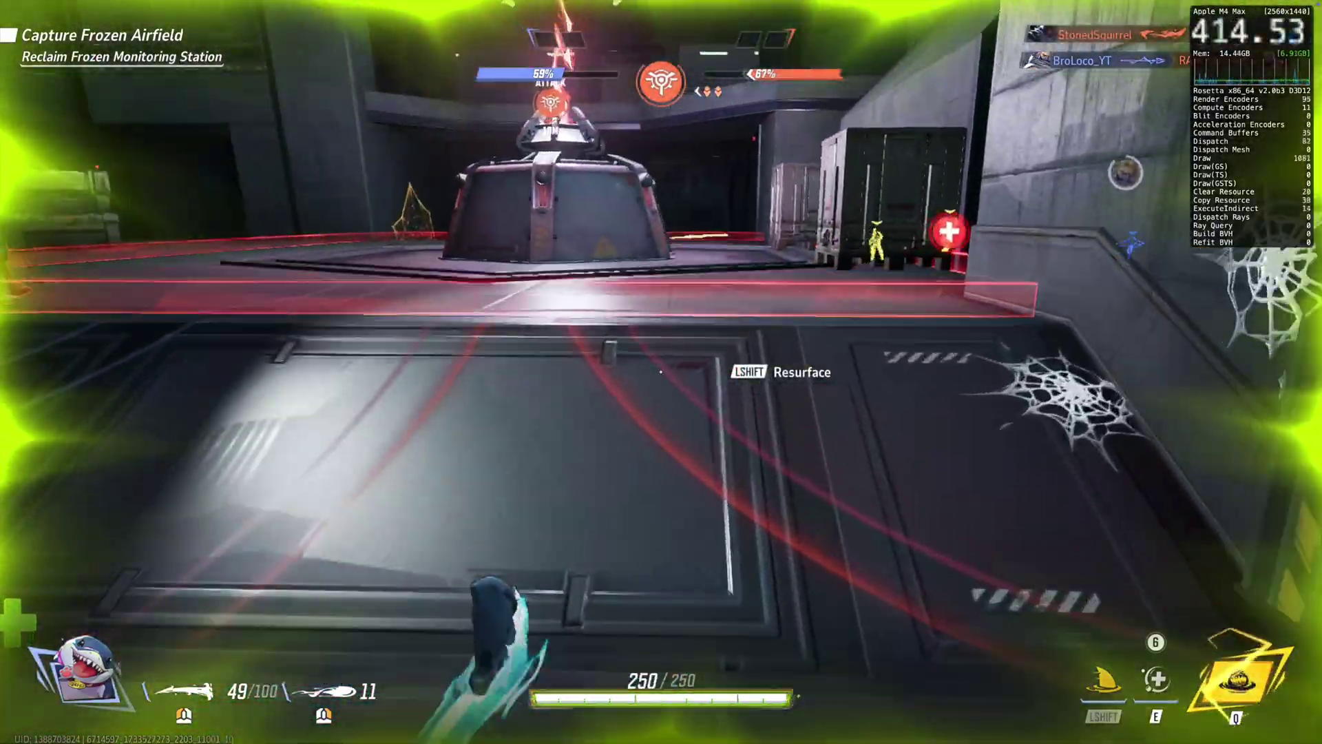
Step: Cast Jeff's ultimate to swallow two enemies, then carry them into the hangar
key(q)
click(661, 372)
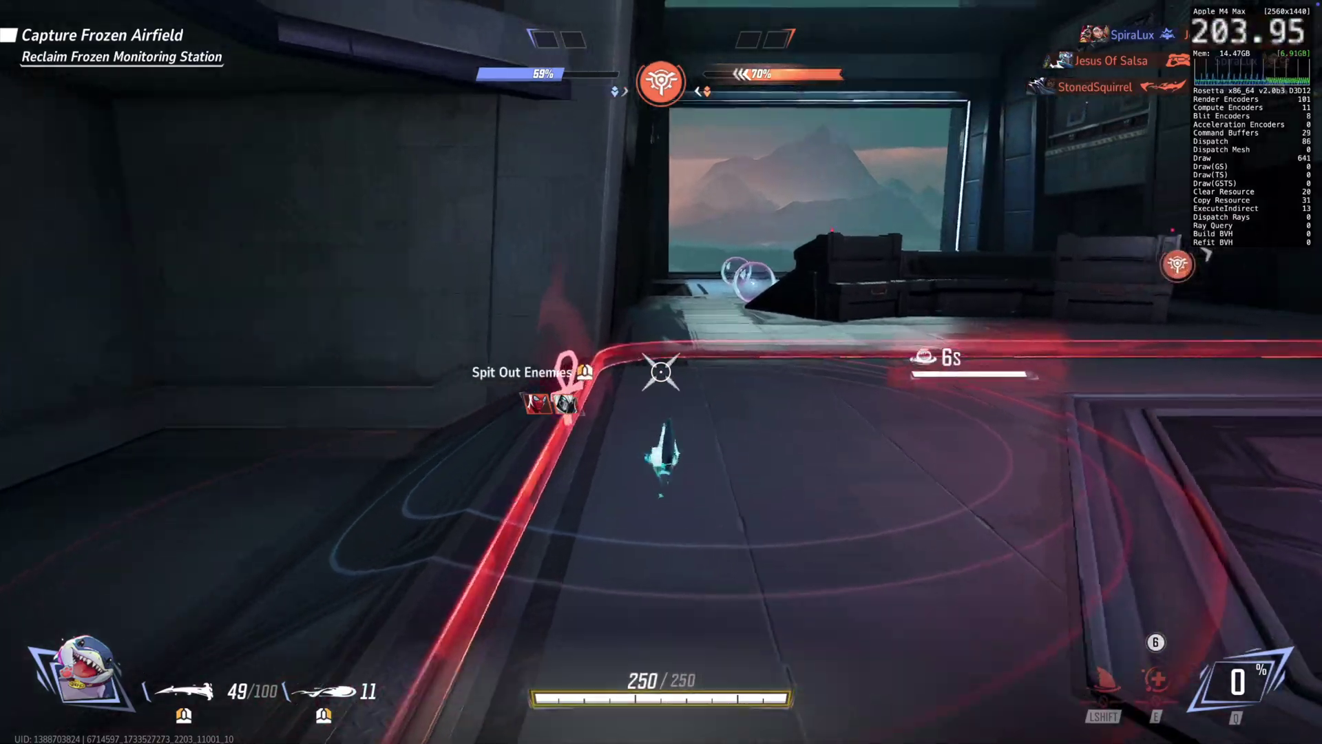
key(w)
key(w)
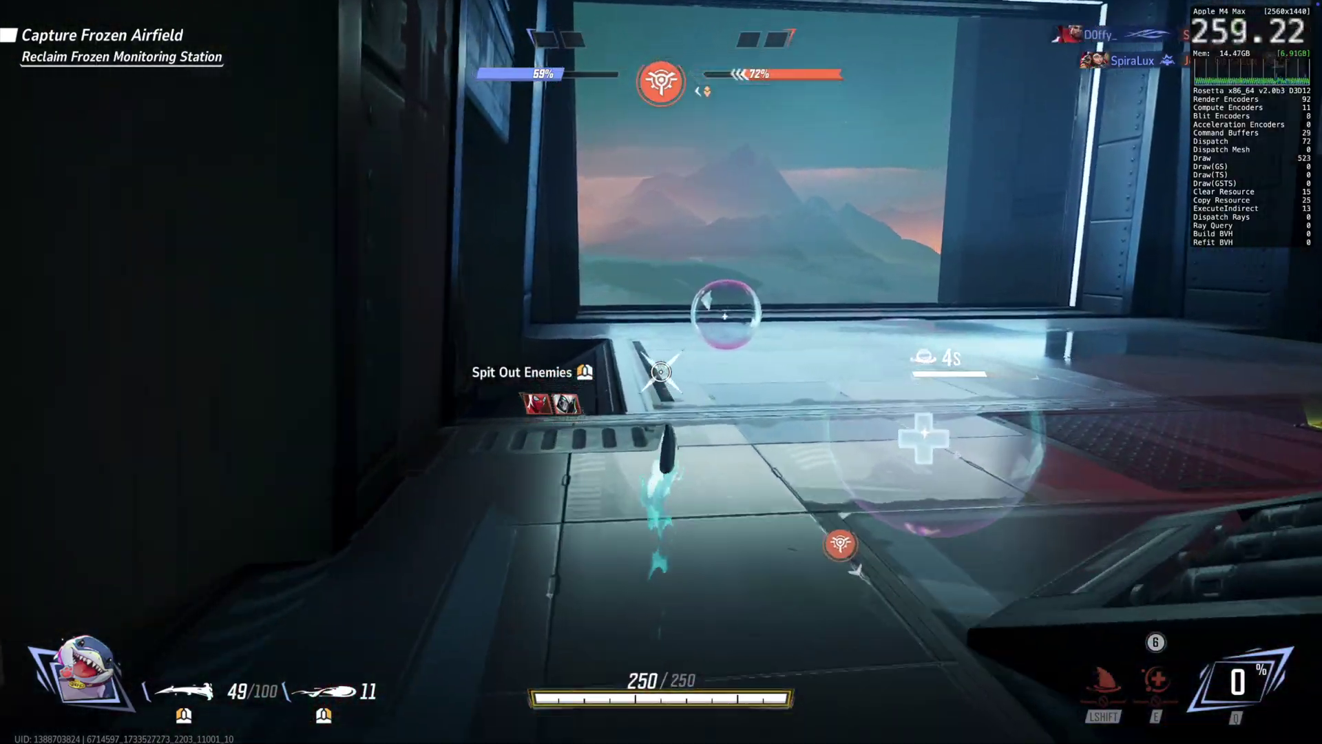
key(w)
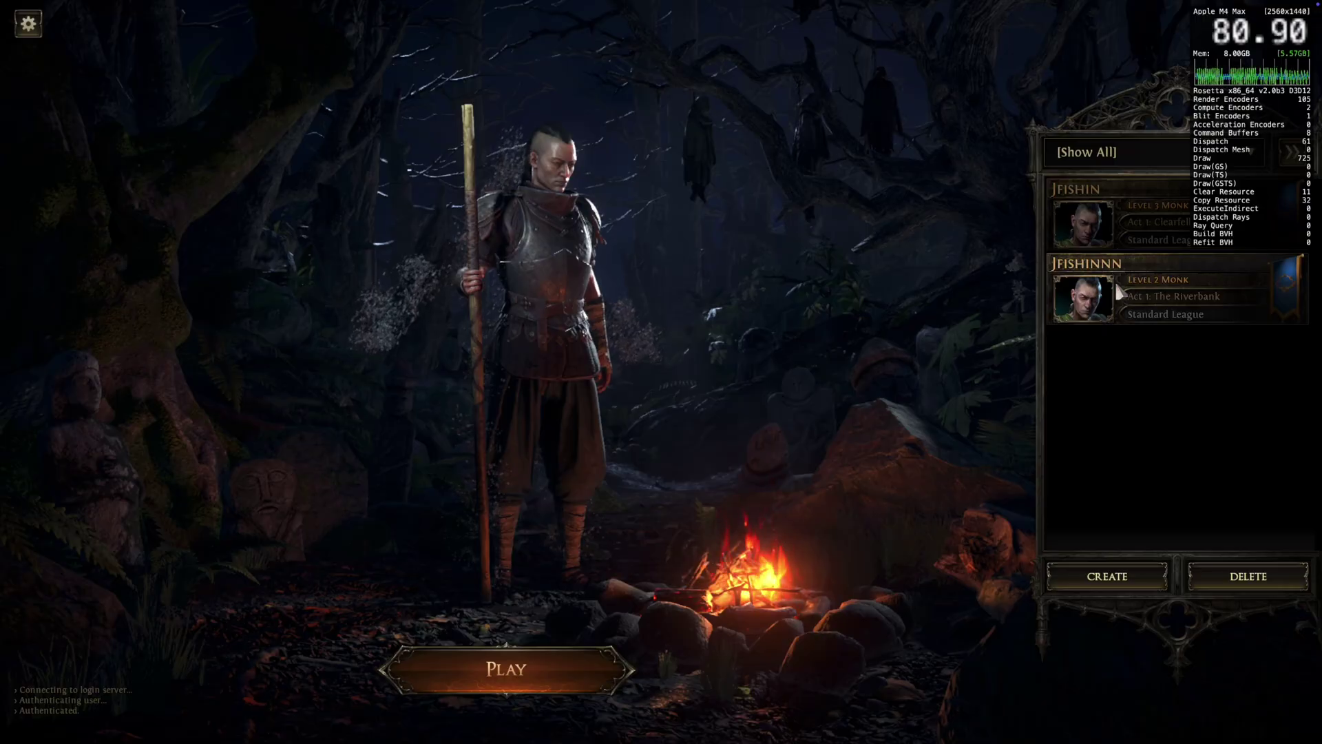
Step: Launch into The Riverbank, attack the Drowned, drink a life flask, and run onto the bridge
click(589, 665)
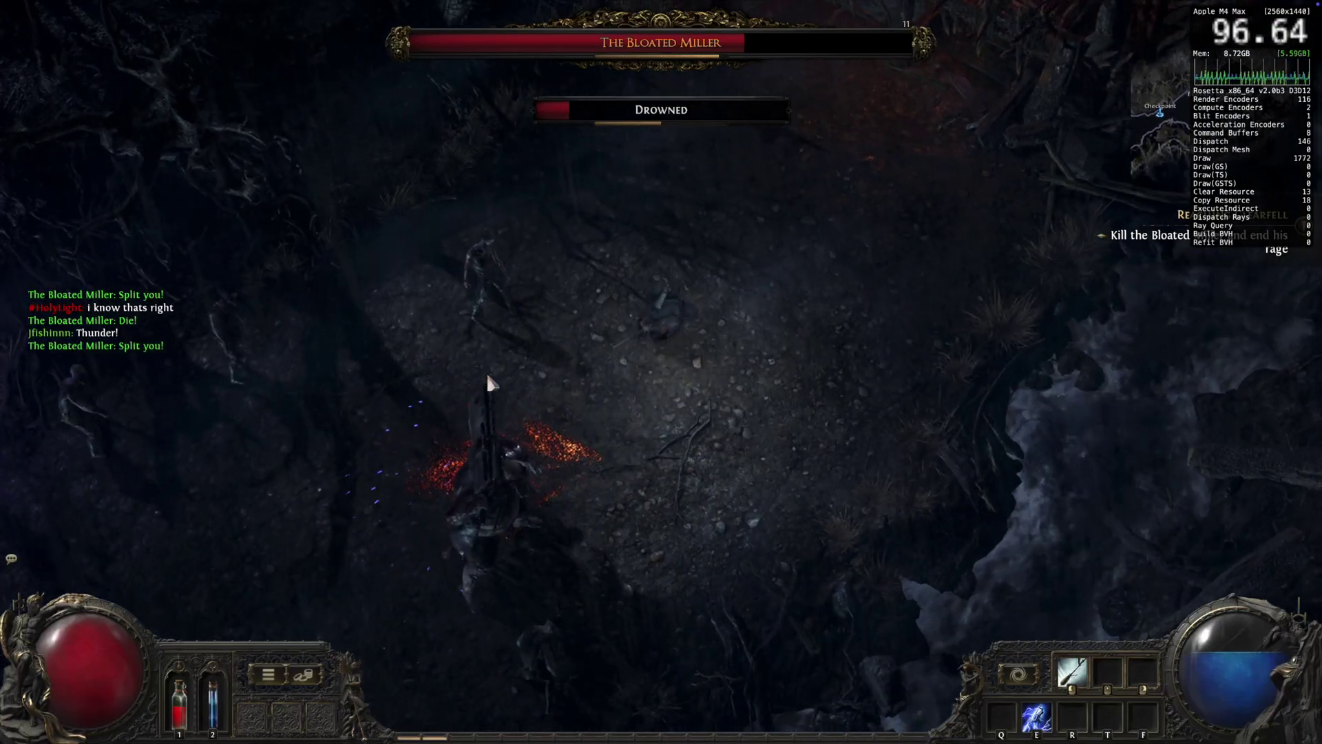
key(e)
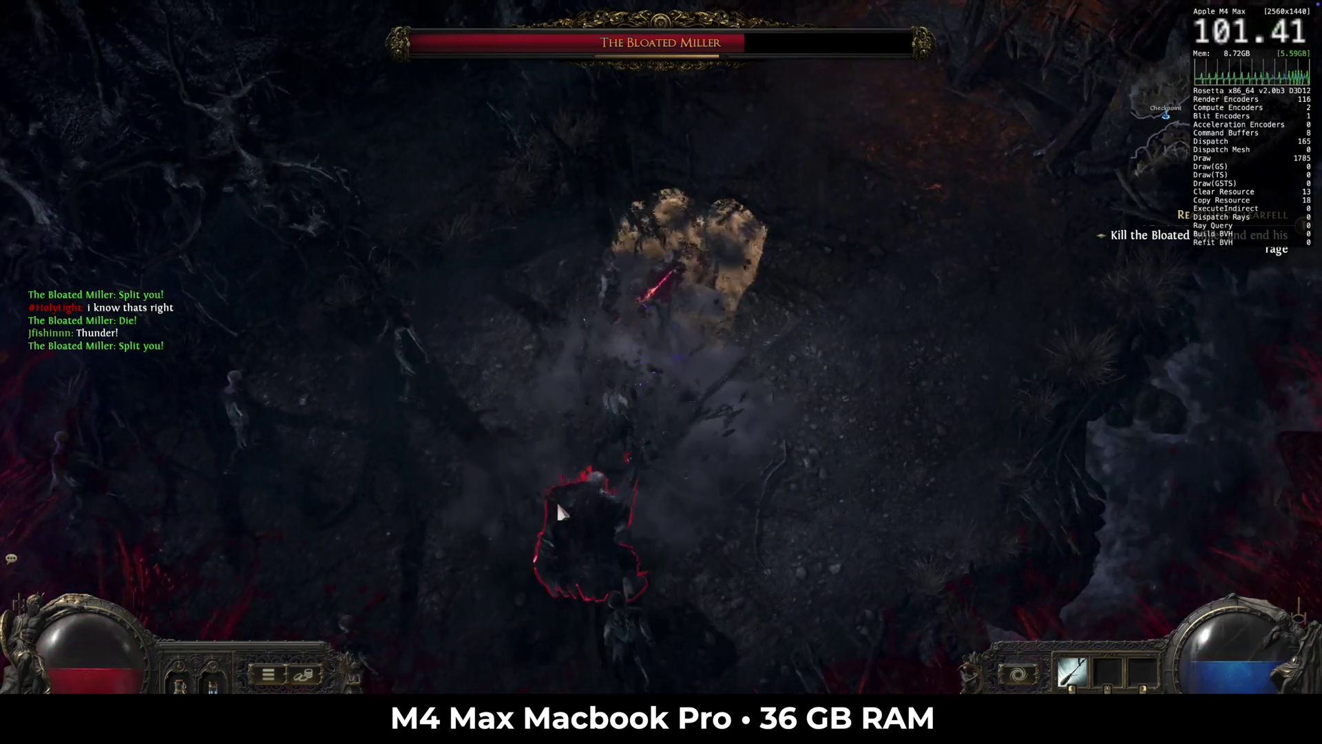
key(1)
key(s)
key(d)
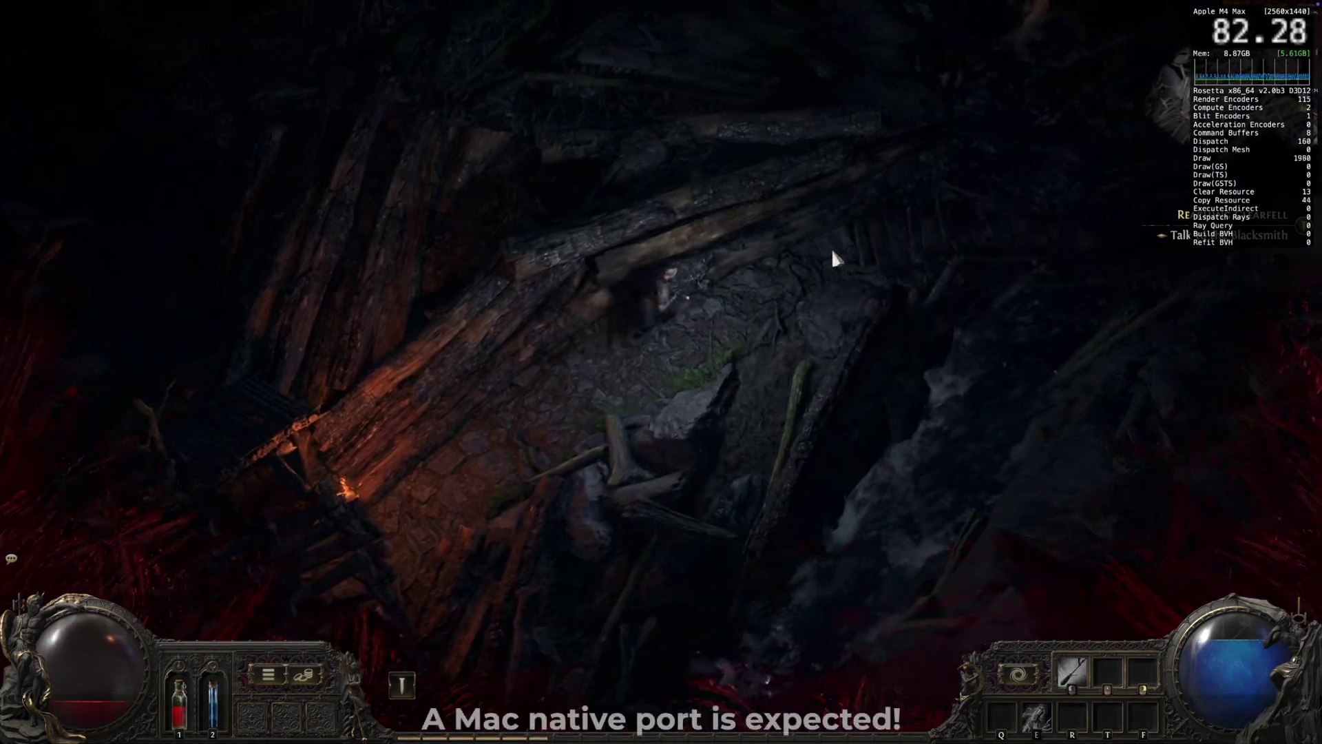
key(w)
key(d)
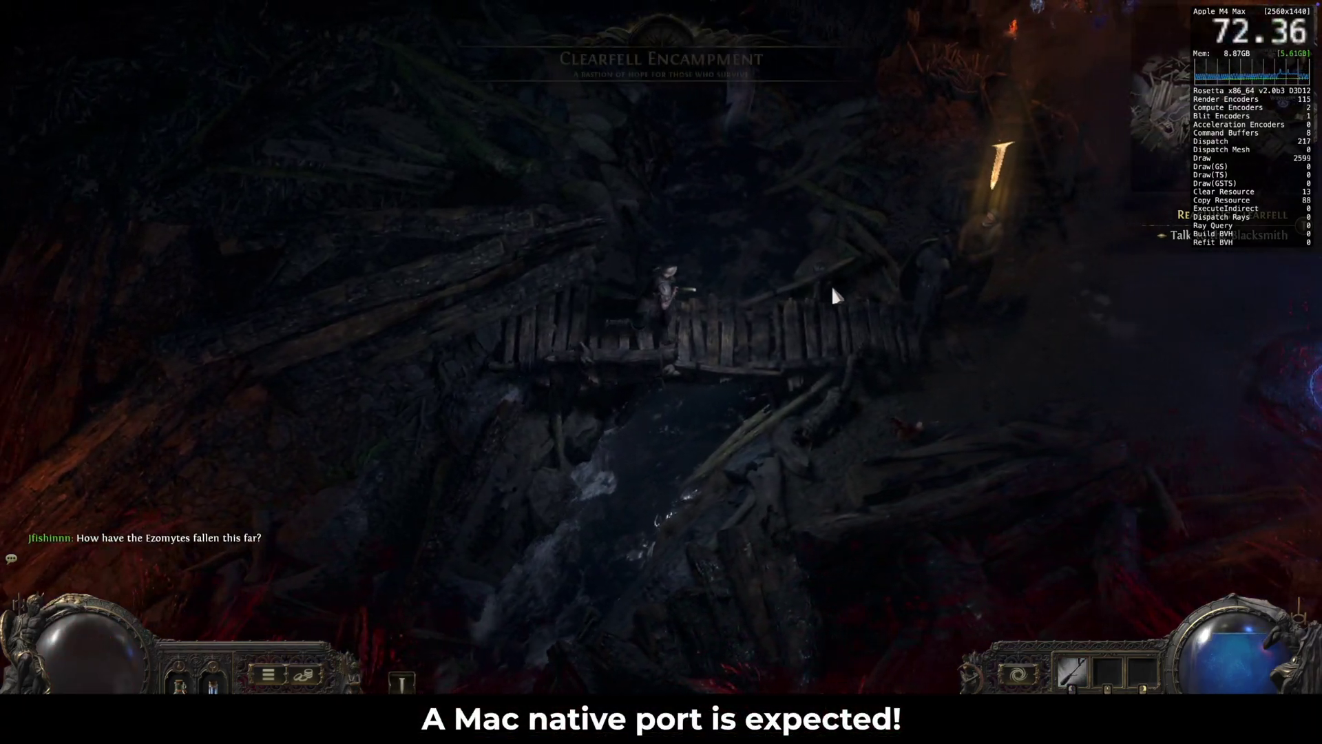
Step: Walk to the camp Well to refill life and flasks, then head toward the campfire
mouse_move(838, 301)
mouse_down()
mouse_move(876, 353)
mouse_move(882, 318)
mouse_move(830, 225)
mouse_move(719, 237)
mouse_up()
click(718, 236)
key(a)
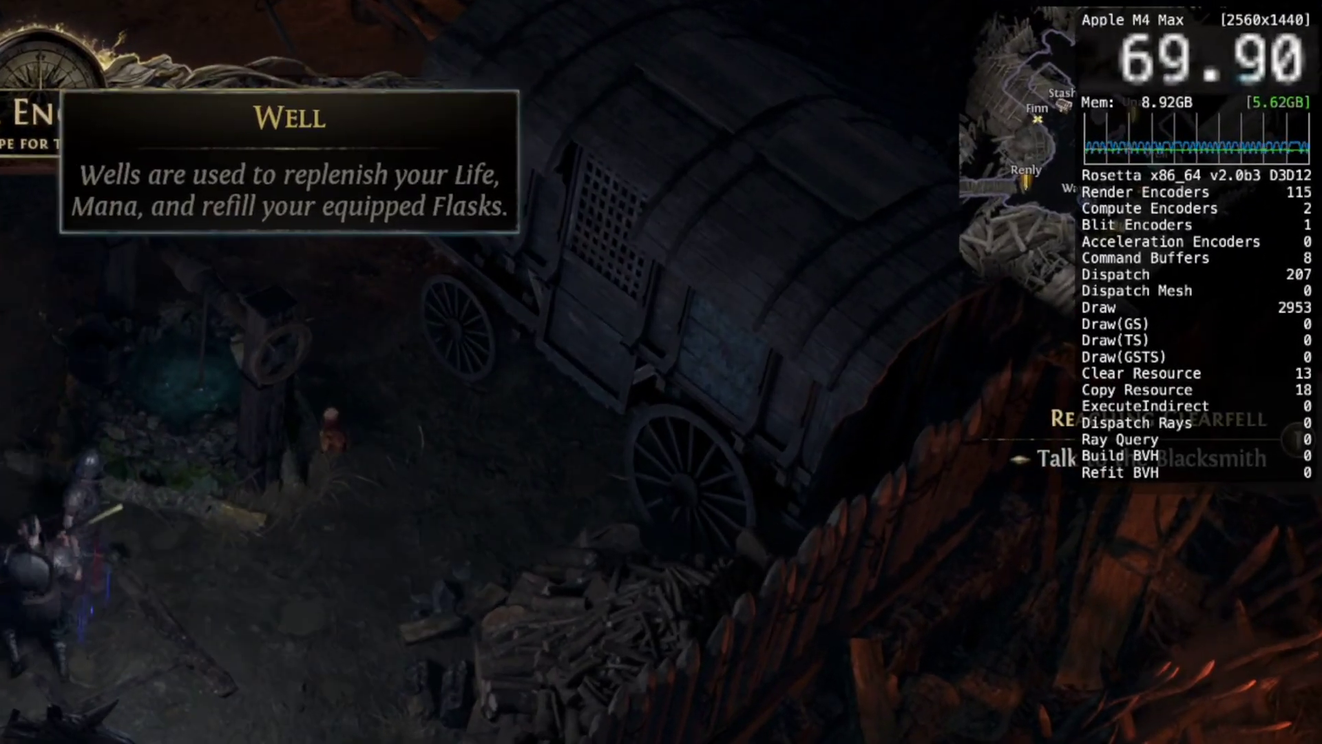
key(a)
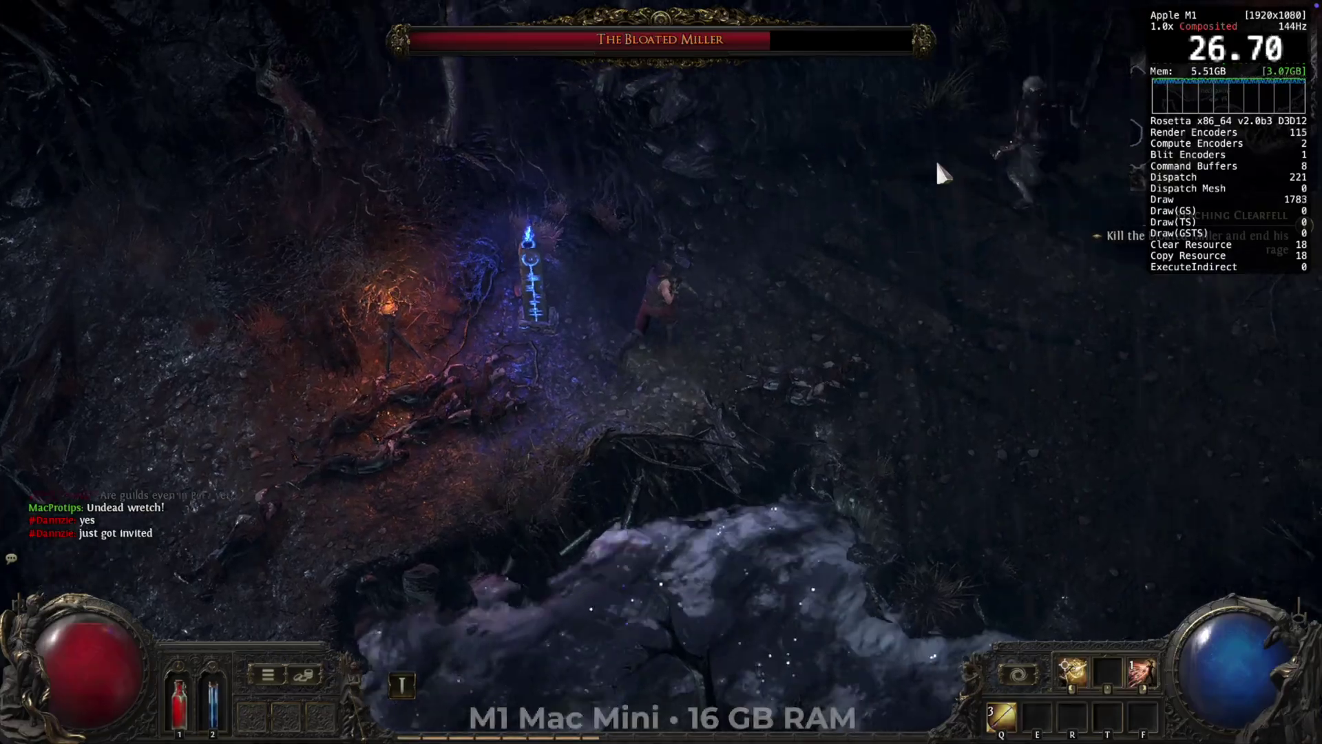
Step: Dodge The Bloated Miller's attacks and return fire at him
key(d)
key(s)
key(space)
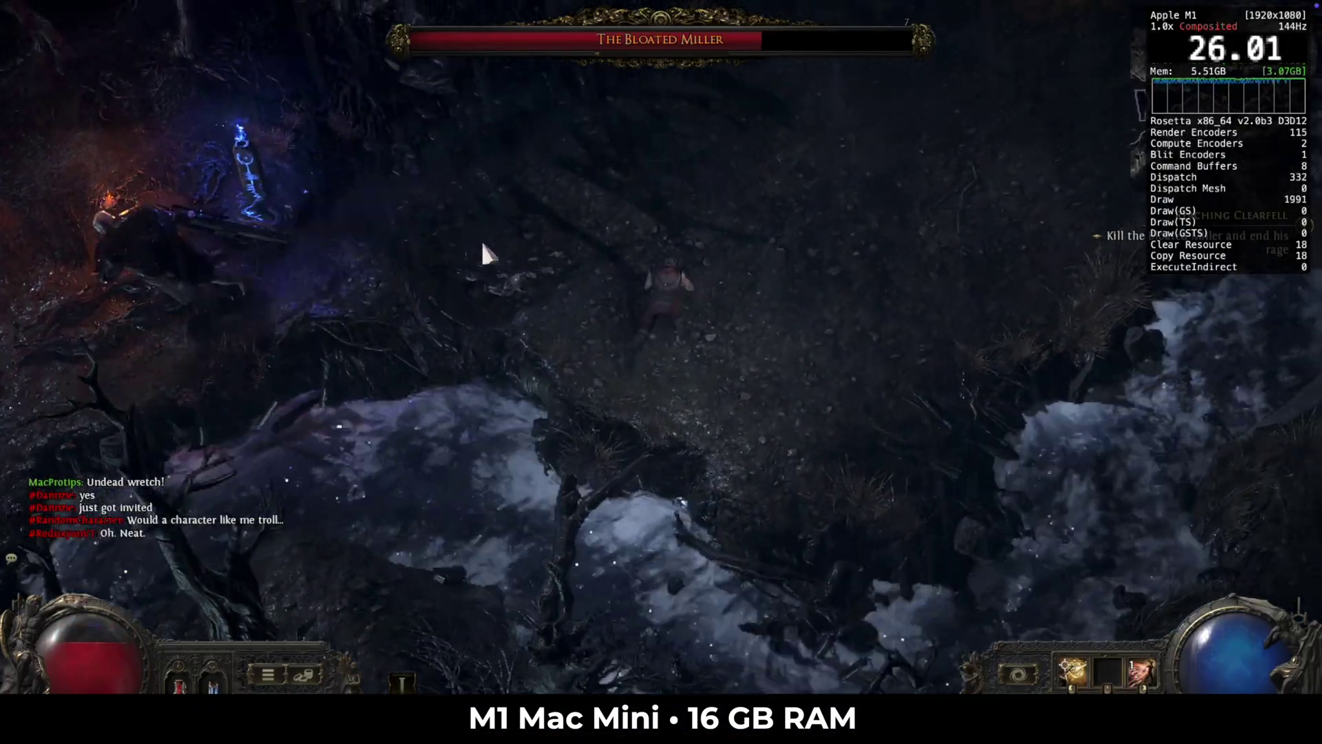
key(w)
key(a)
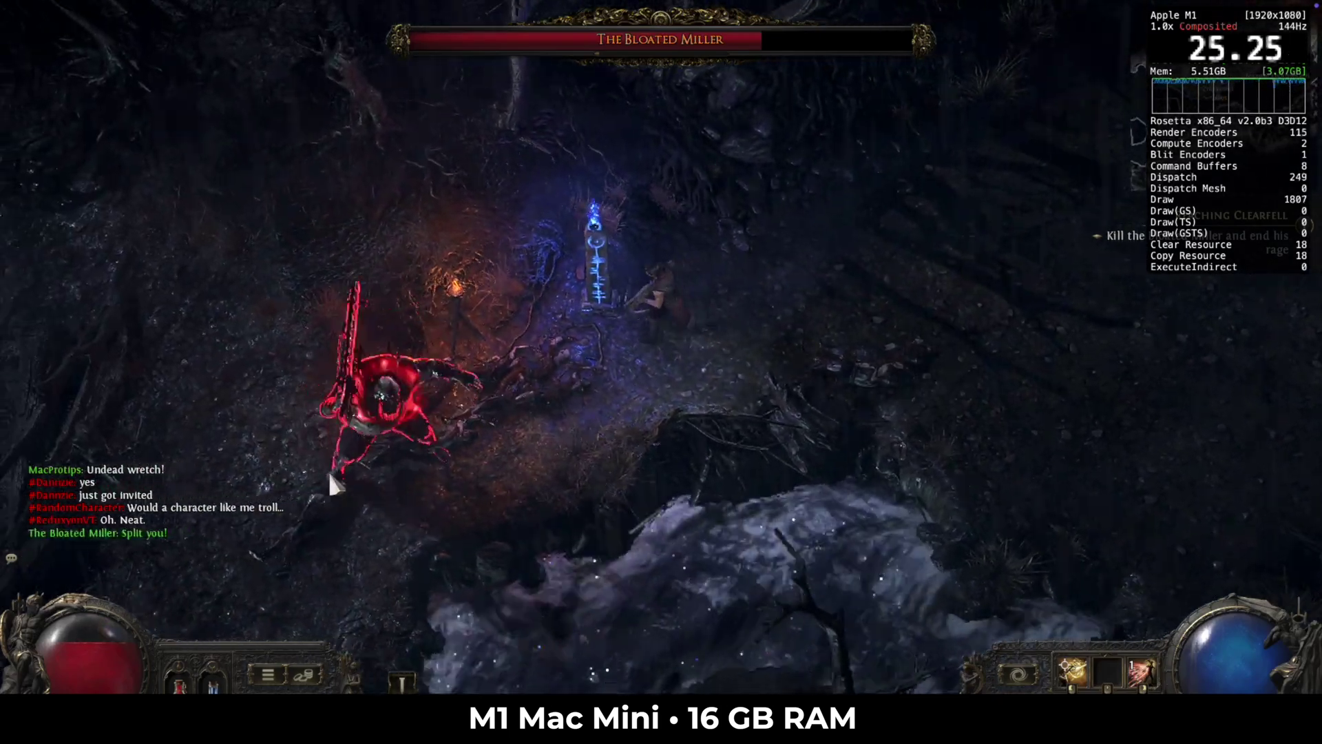
click(328, 462)
key(d)
Step: Keep firing bolts at The Bloated Miller, then open the Global chat input
click(178, 418)
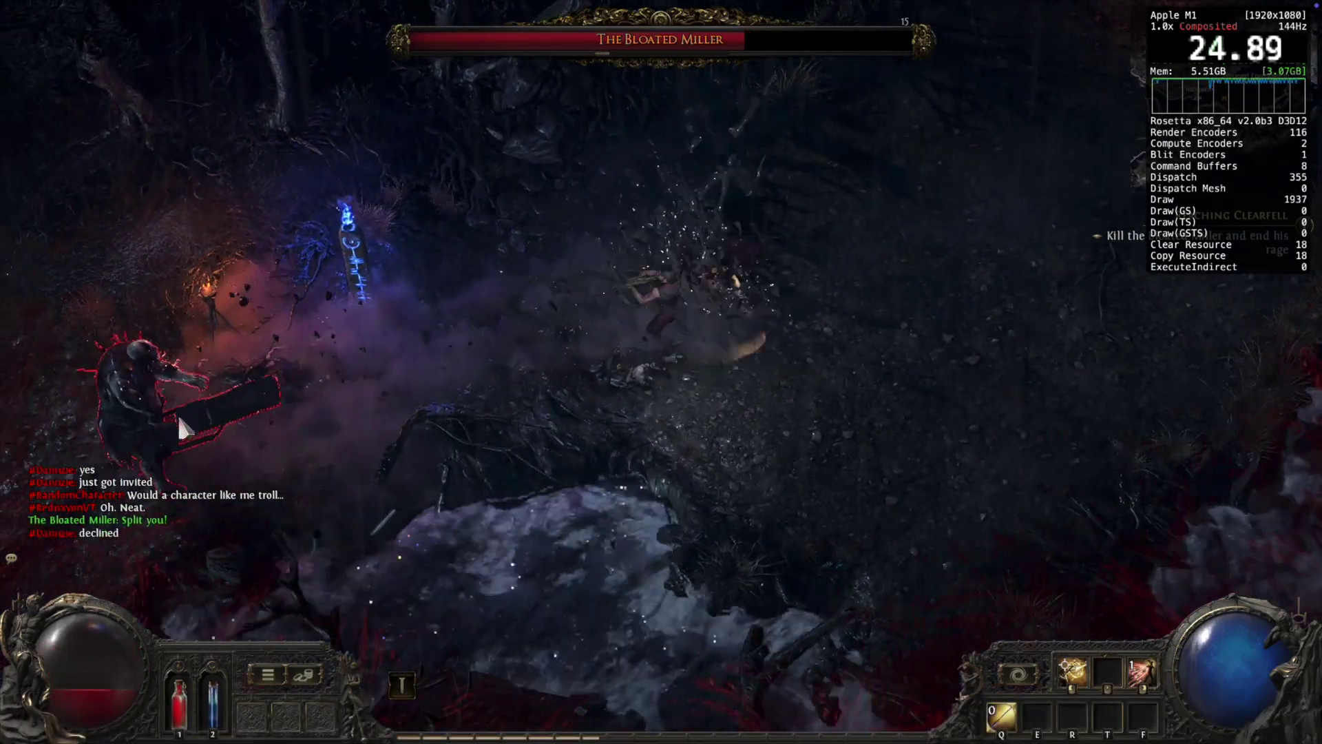
key(a)
key(d)
click(301, 446)
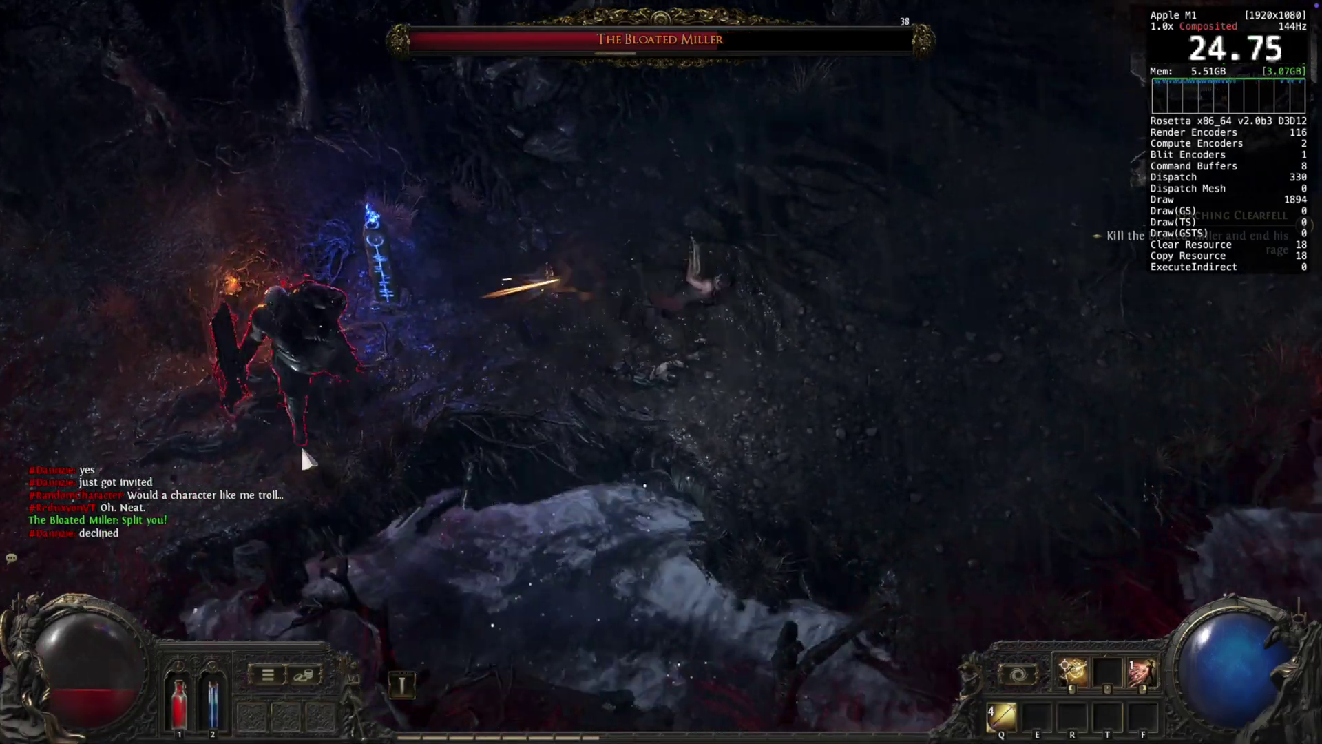
click(232, 367)
click(272, 342)
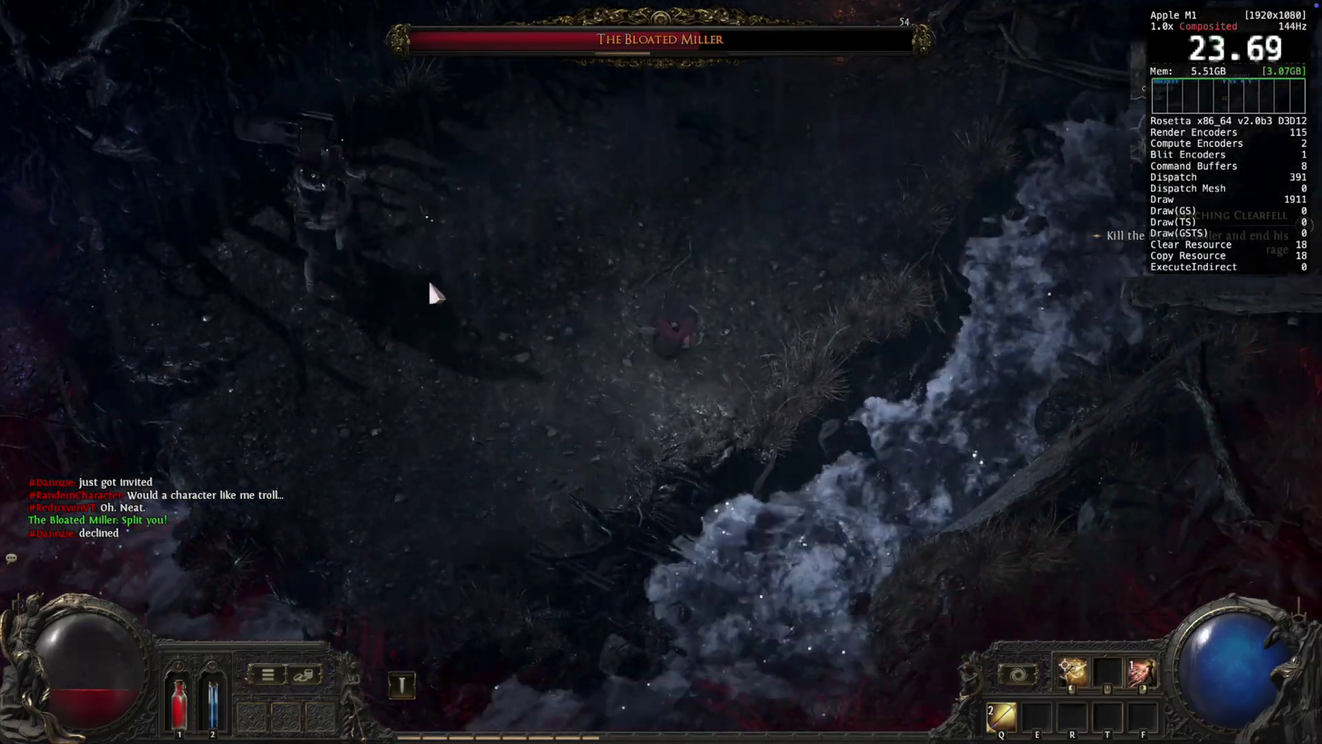
key(Return)
Step: Post 'hey everyone! im playing this on a mac' in Global chat and send a follow-up reply
text(hey ev)
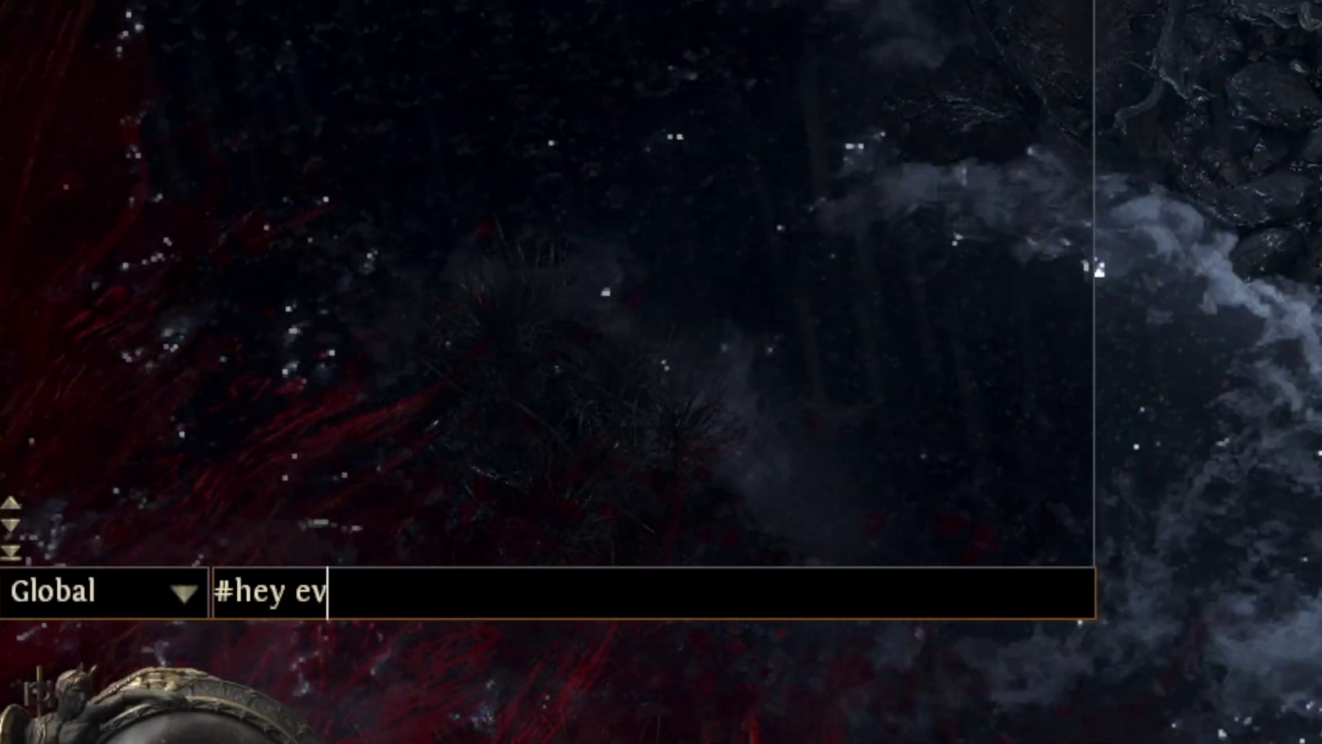
text(eryone! im pla)
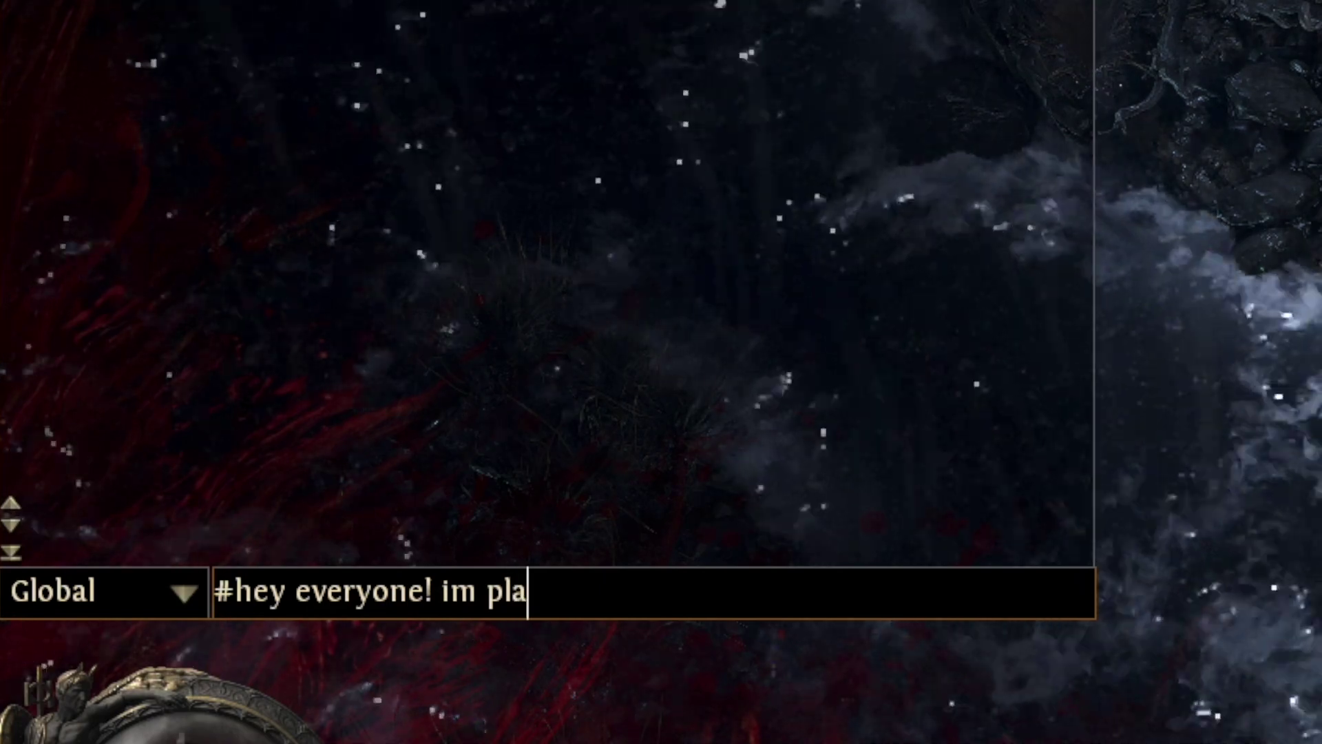
text(ying this on a mac)
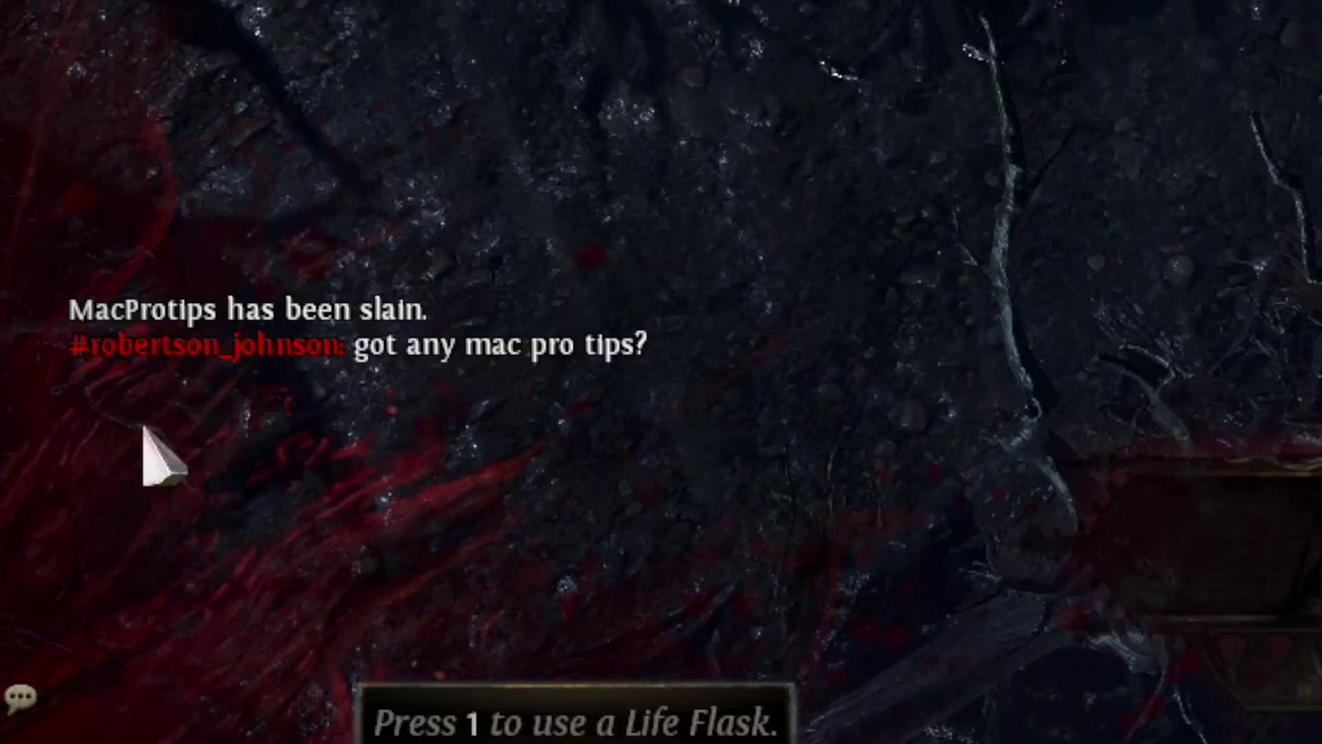
key(Return)
key(Return)
key(Return)
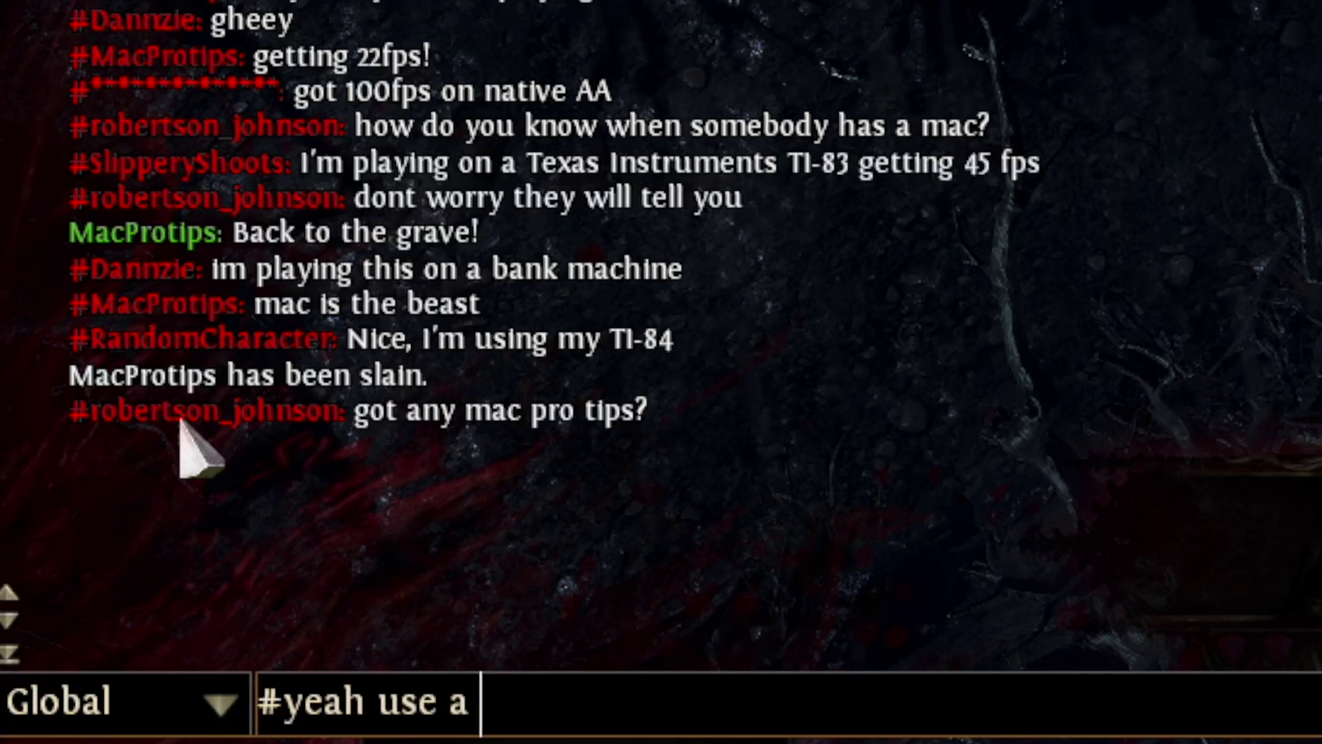
key(Return)
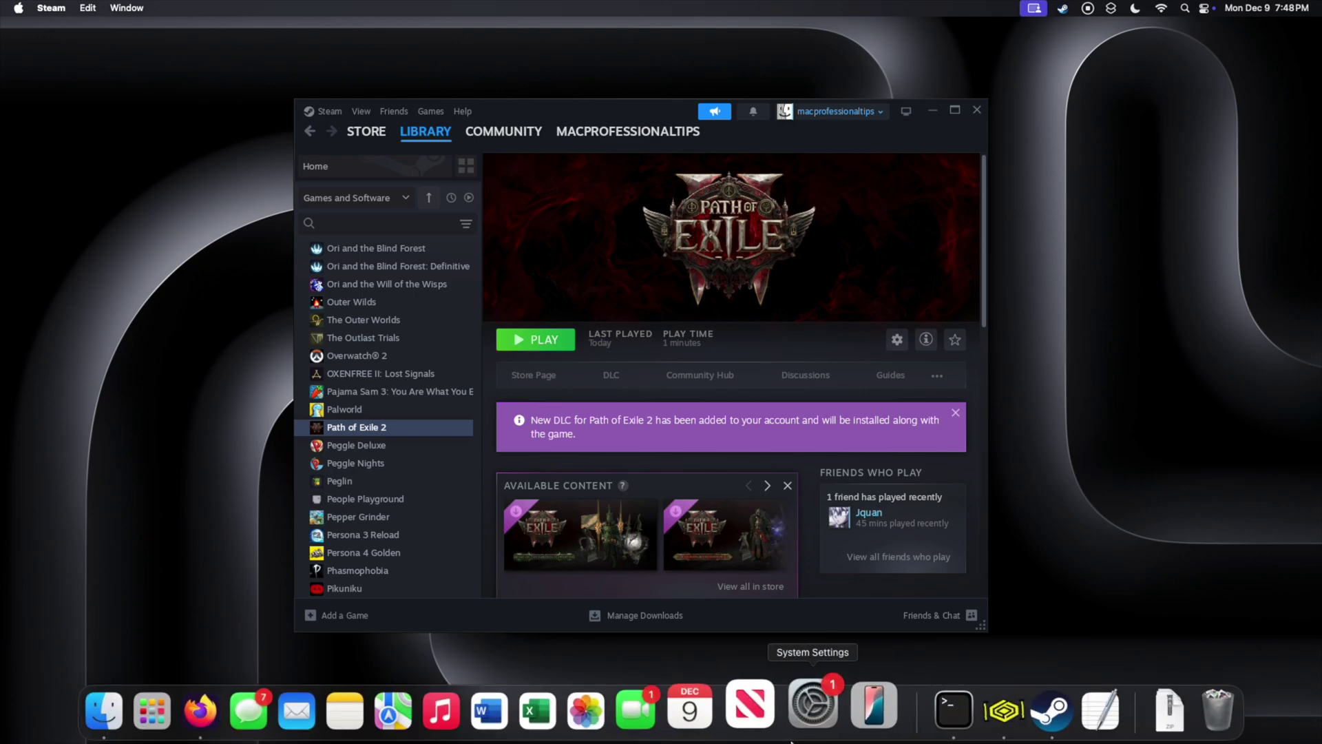
Step: Browse to Documents › My Games › Path of Exile 2 and open poe2_production_Config.ini in TextEdit
click(117, 723)
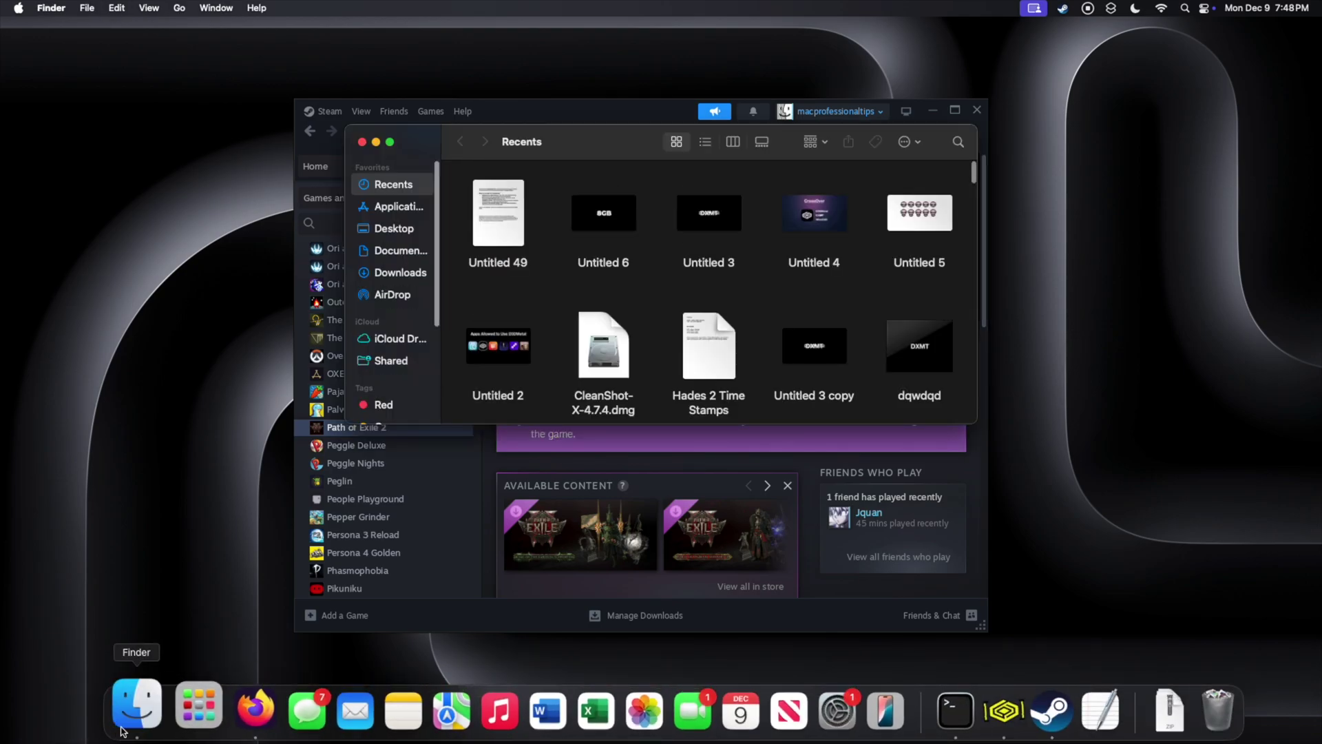
click(413, 254)
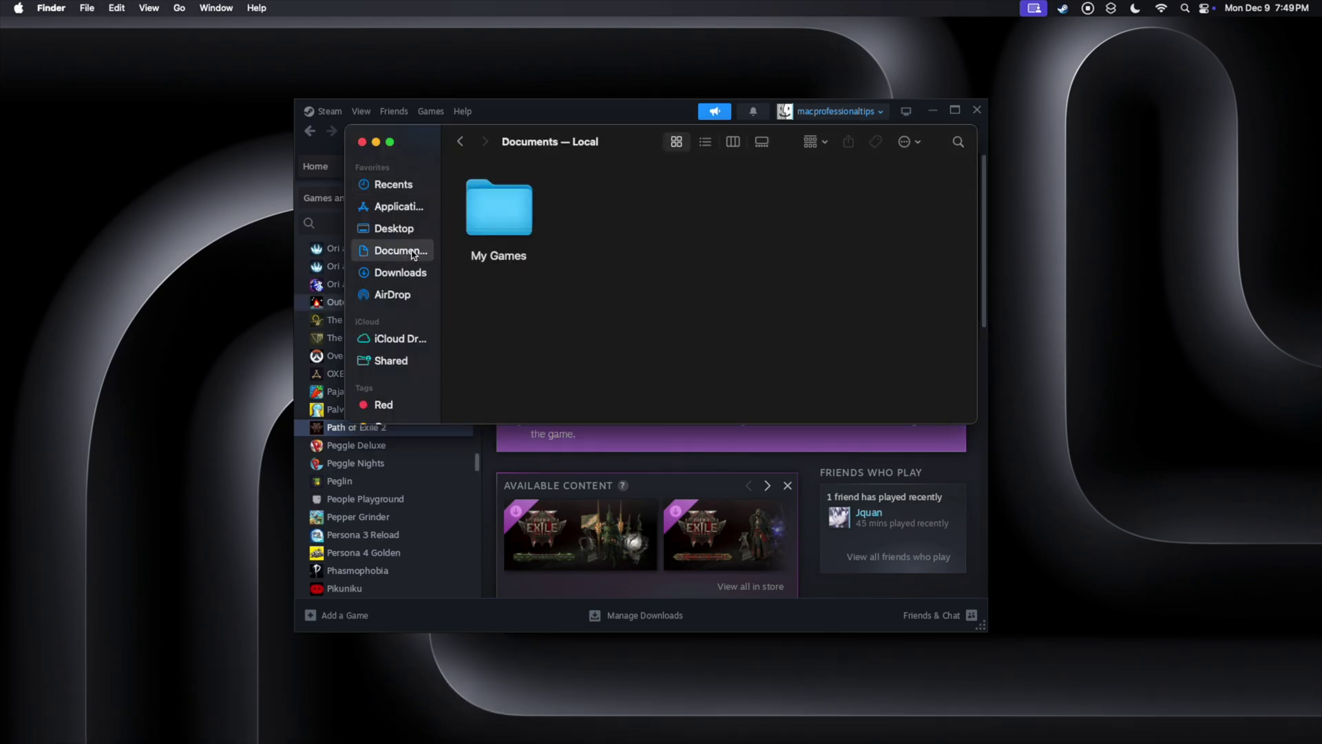
double_click(530, 215)
double_click(531, 216)
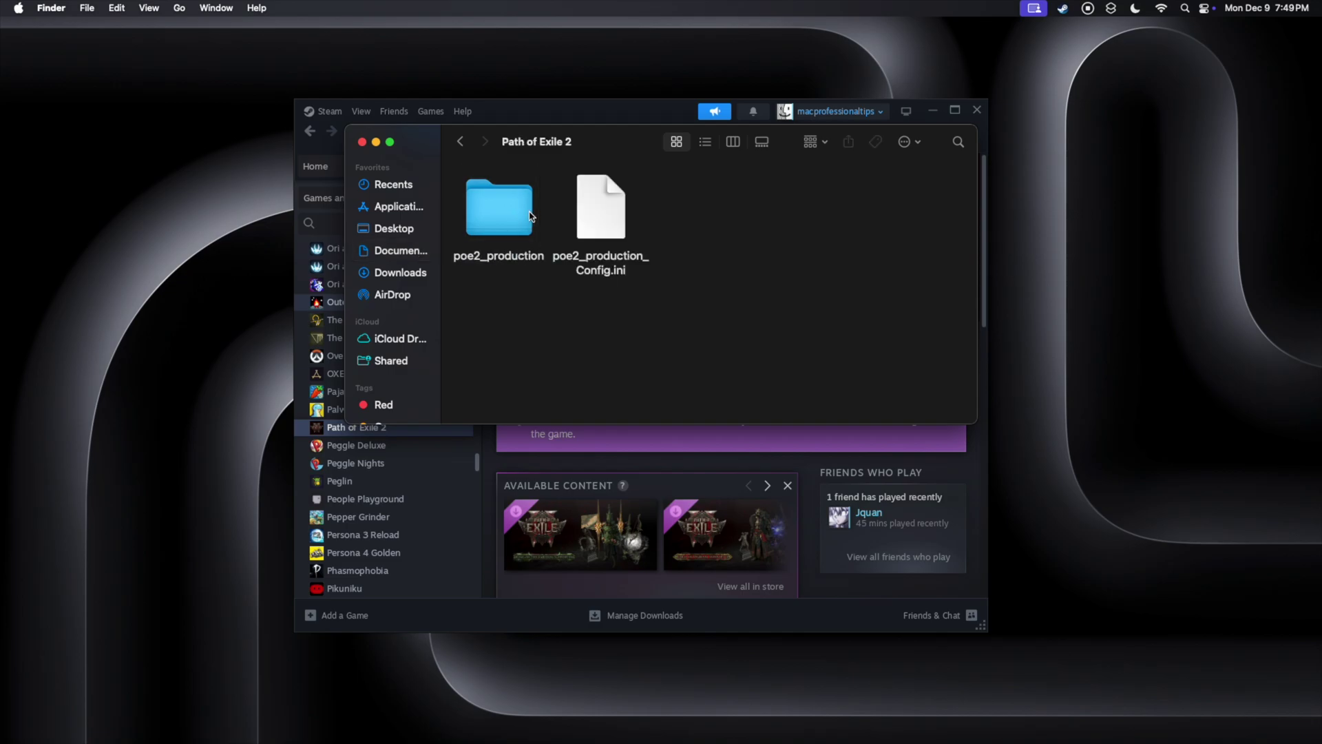
right_click(608, 217)
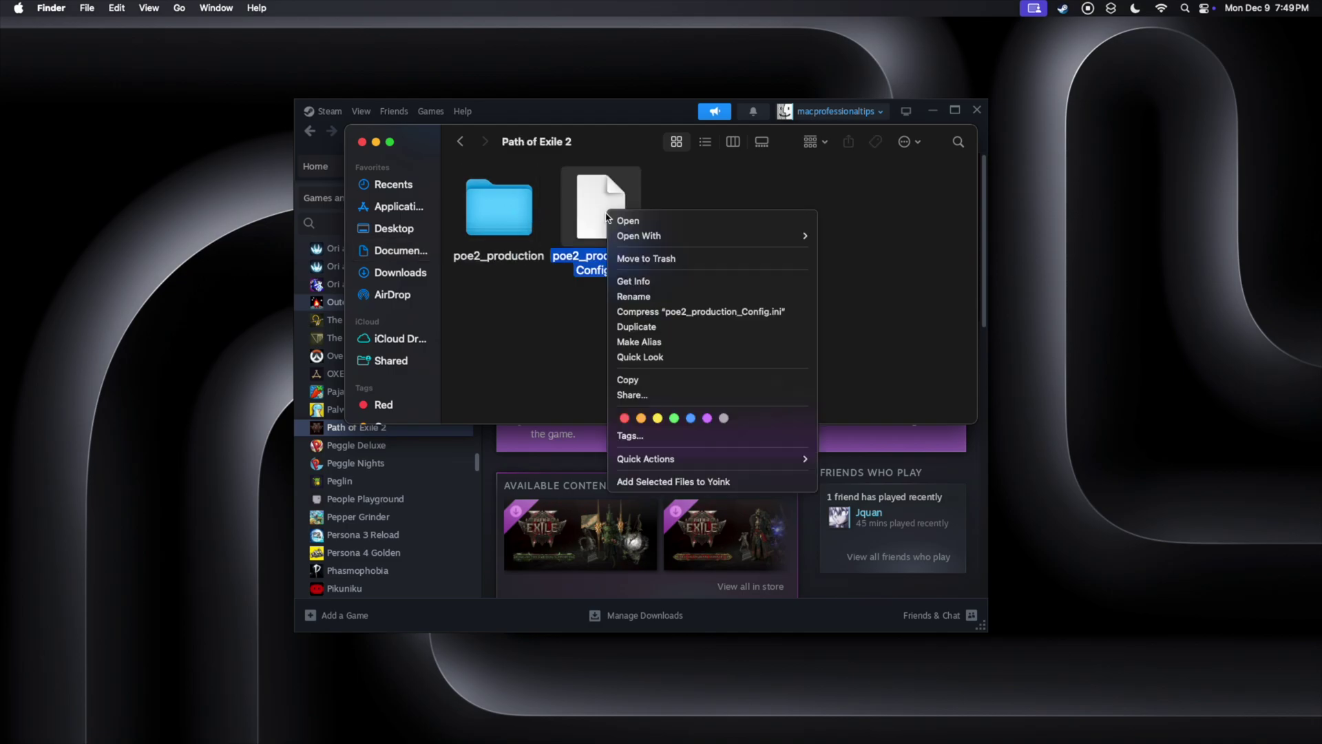
mouse_move(622, 234)
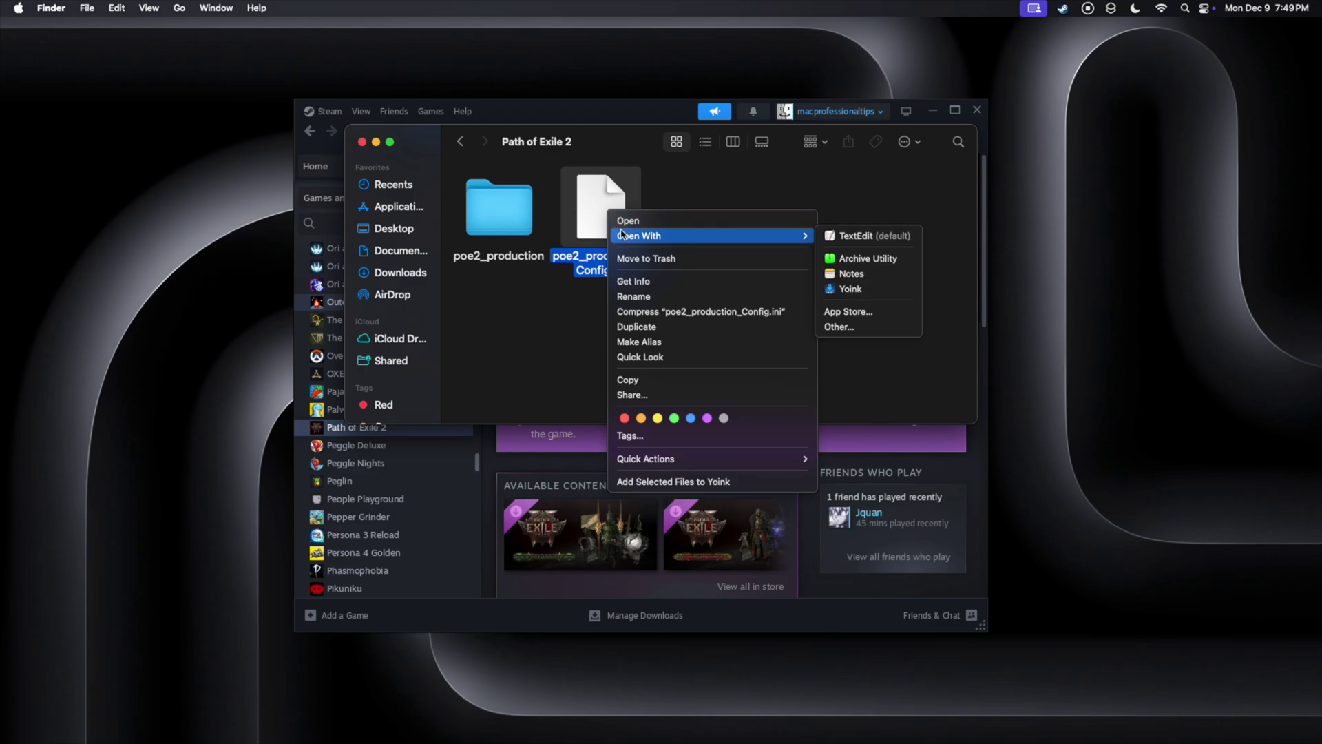
click(858, 241)
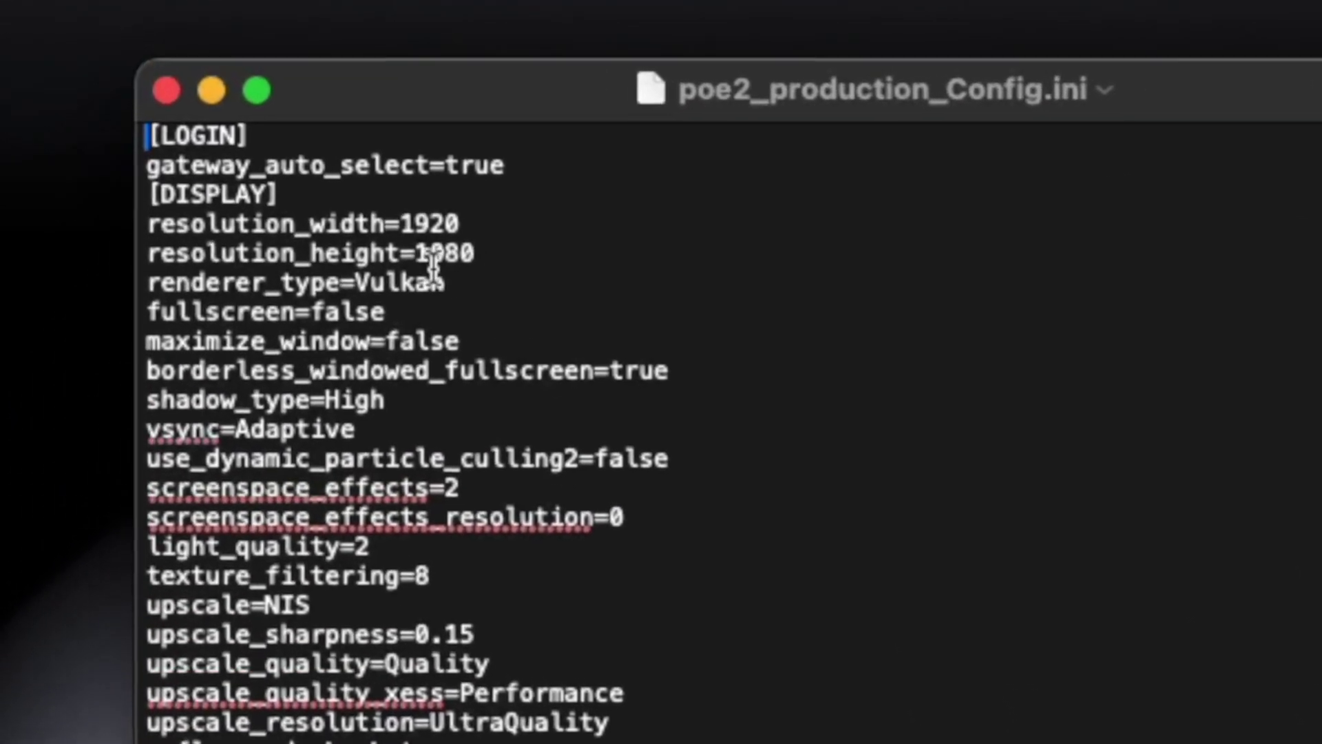
Step: Replace renderer_type's Vulkan value with DirectX12, save the config, and close TextEdit and Finder
click(245, 119)
drag(484, 290, 397, 284)
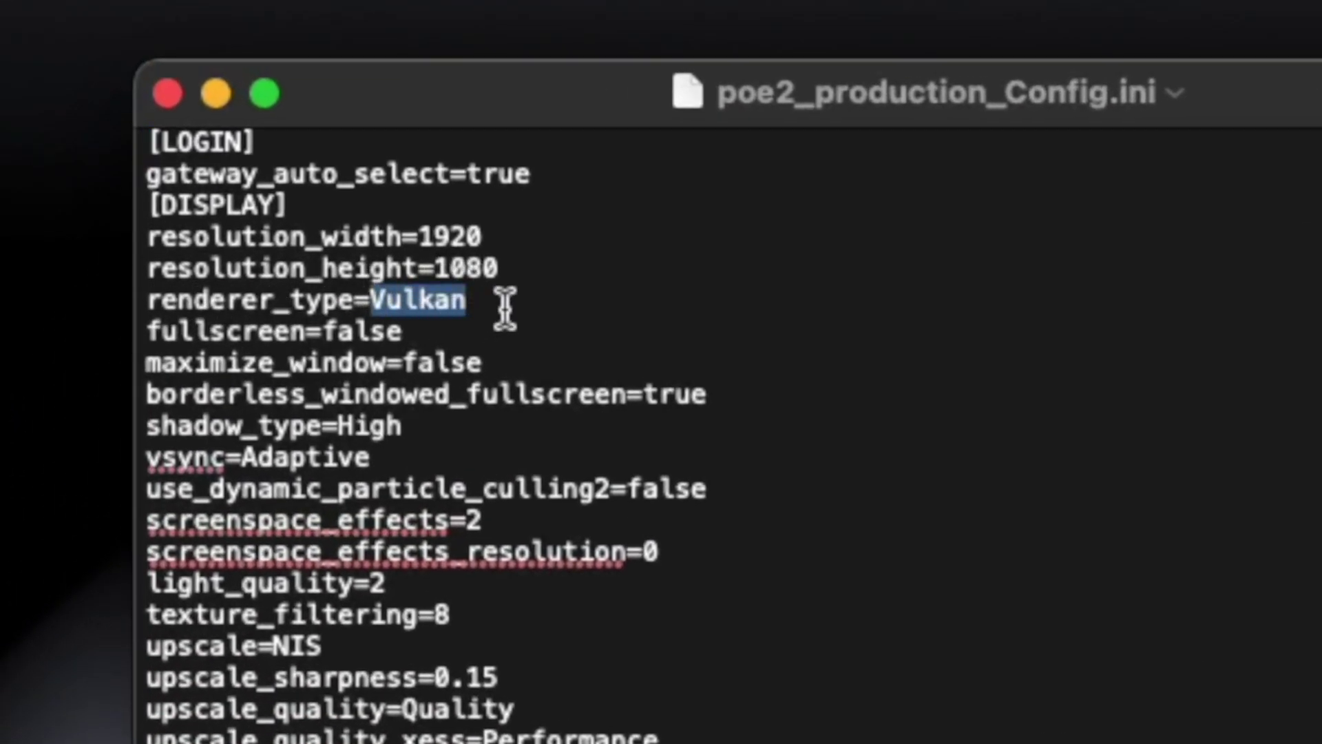
key(BackSpace)
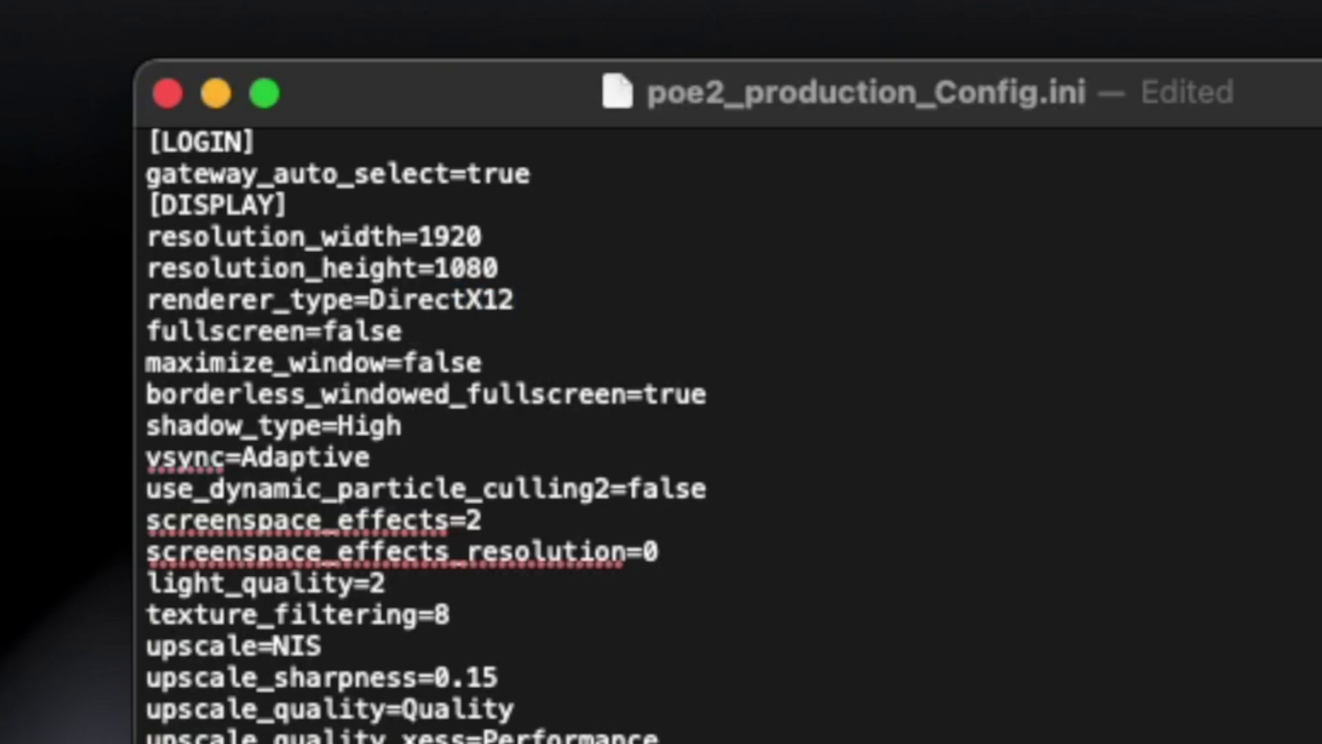
click(95, 7)
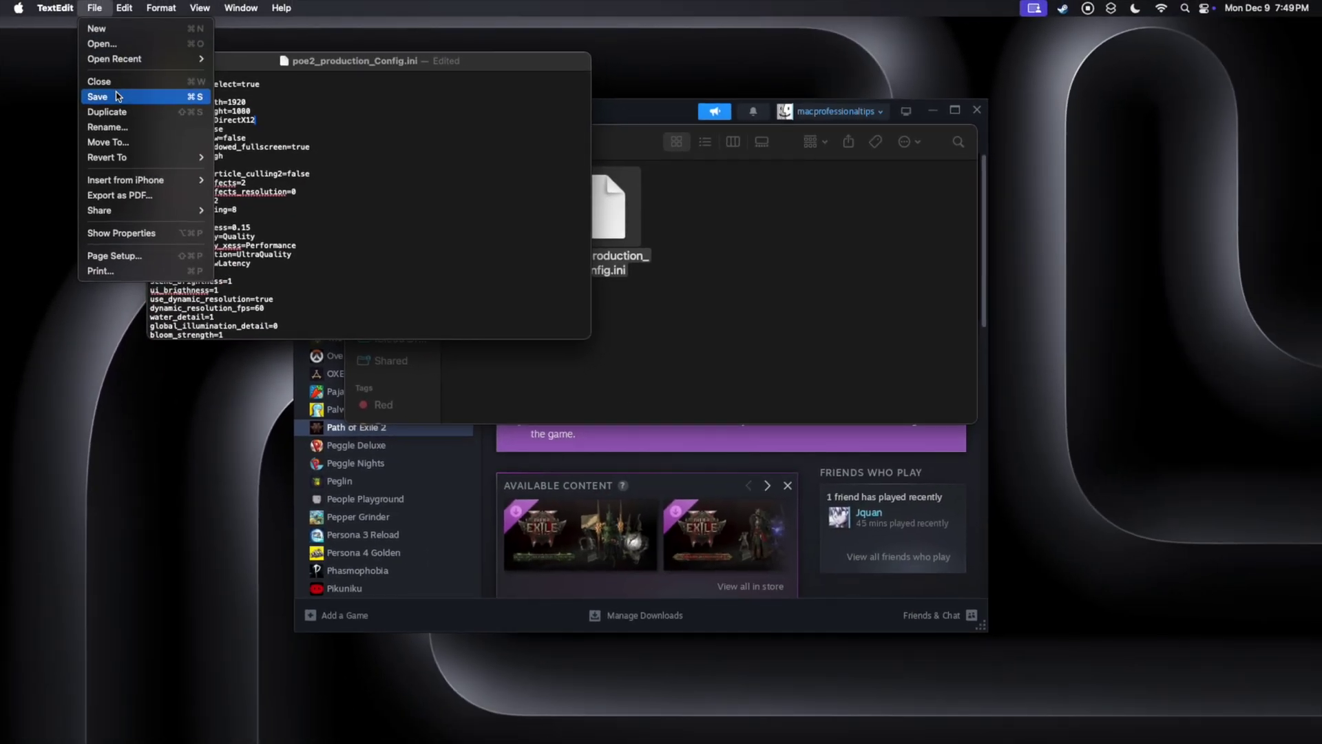
click(116, 96)
click(156, 62)
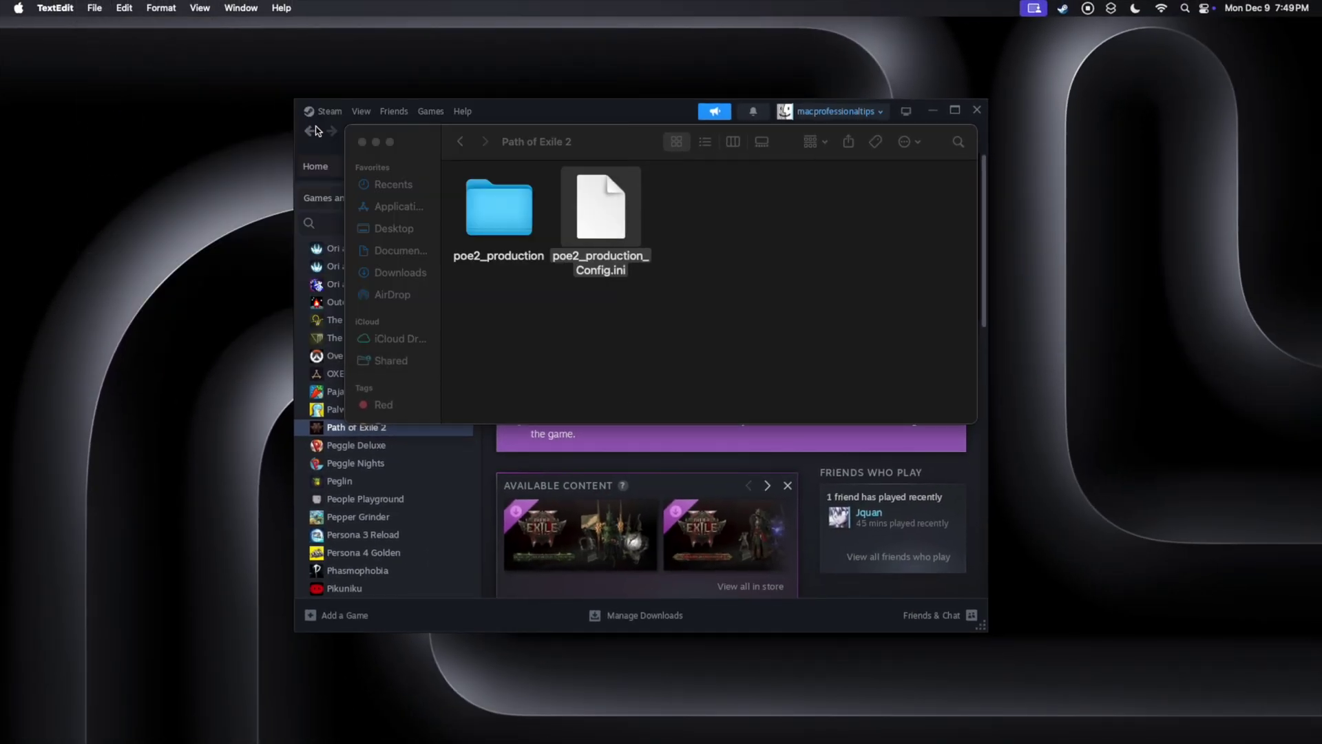
click(361, 144)
Step: Relaunch Path of Exile 2 from the Steam library and move across the clearing casting lightning
click(549, 345)
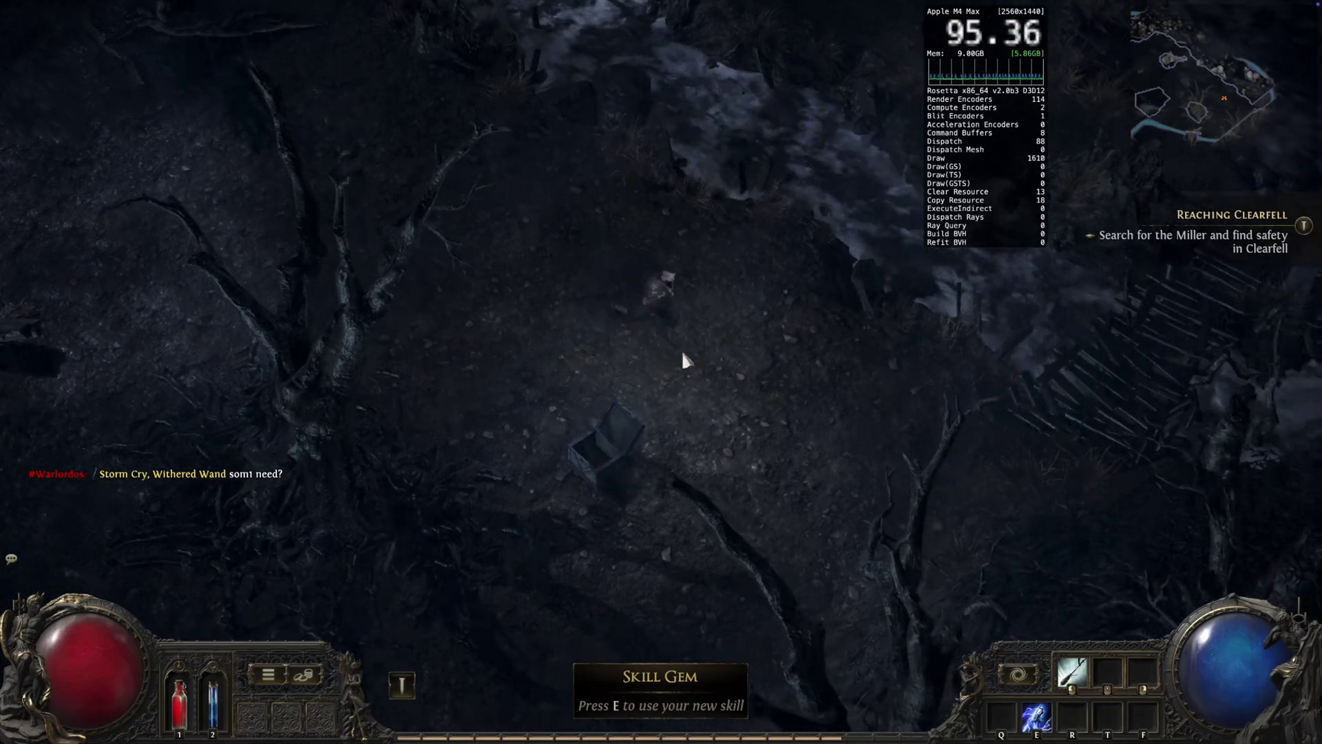
key(d)
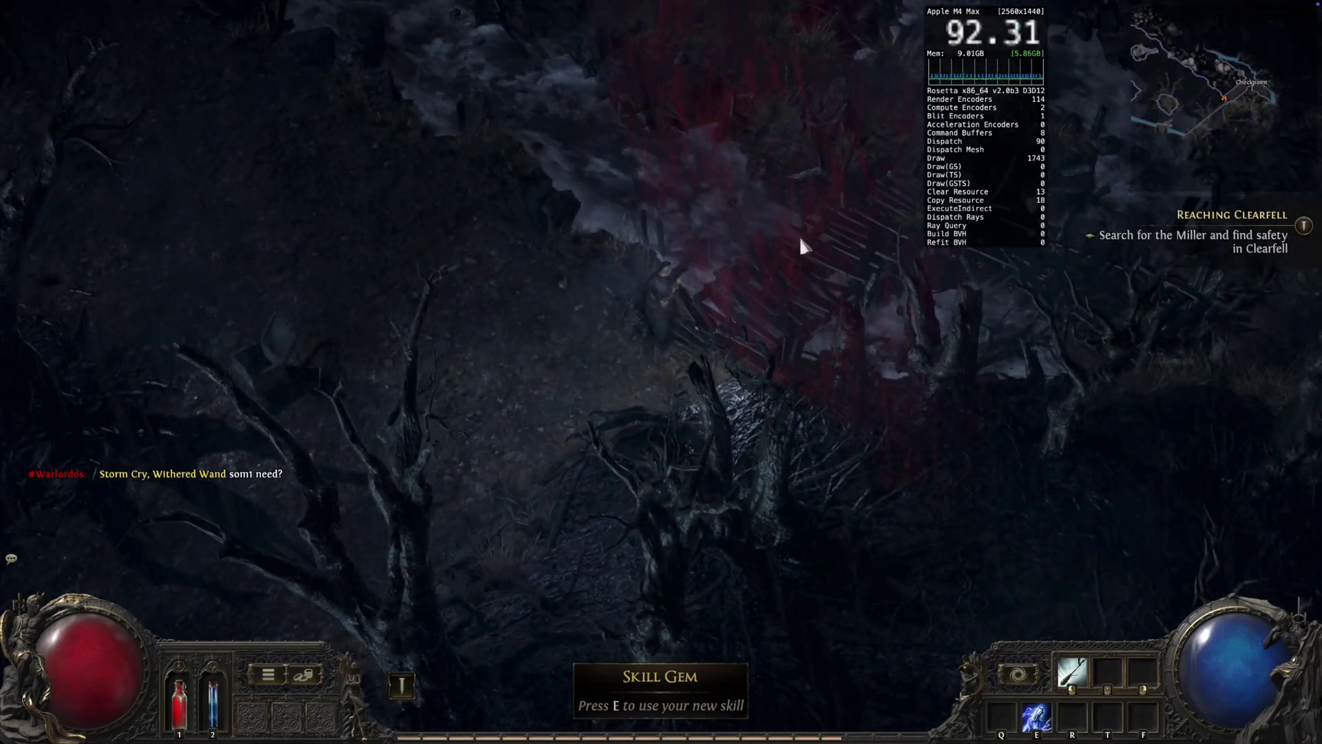
key(e)
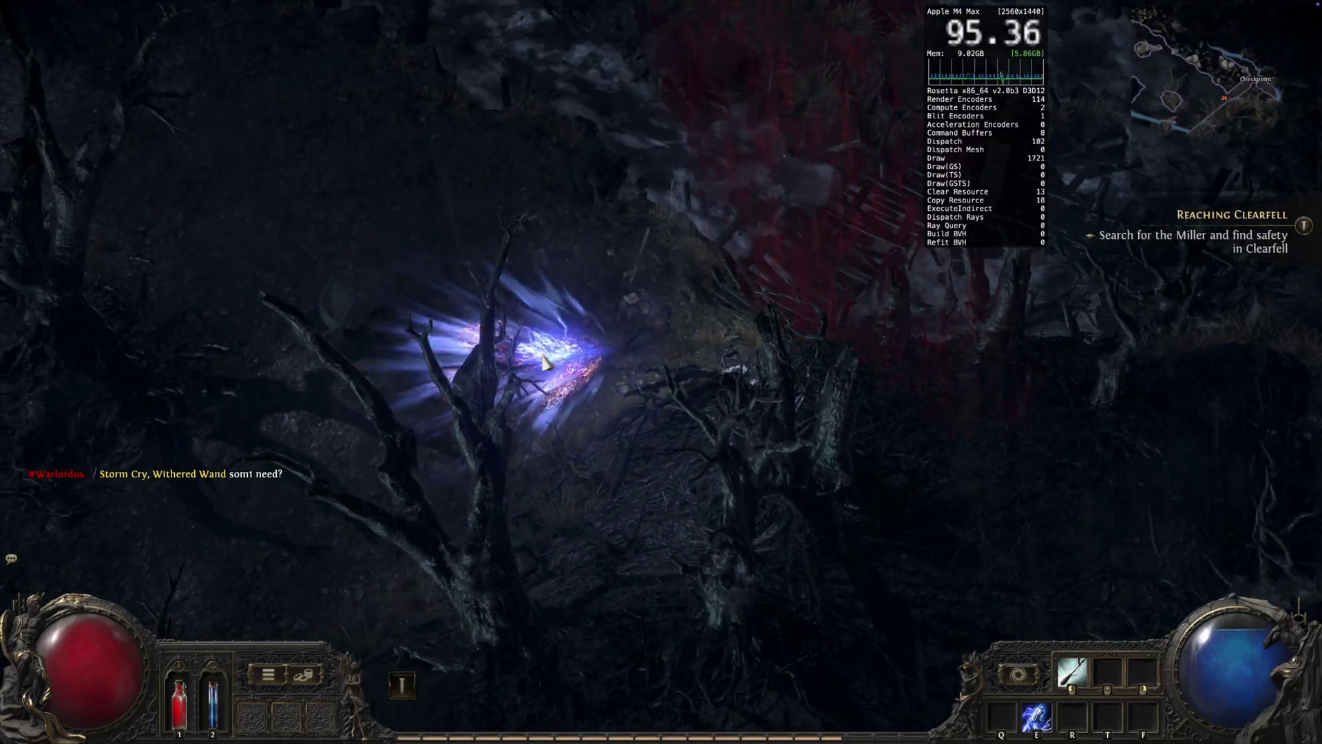
mouse_move(709, 303)
mouse_down()
mouse_move(719, 278)
mouse_move(732, 282)
mouse_move(655, 260)
mouse_up()
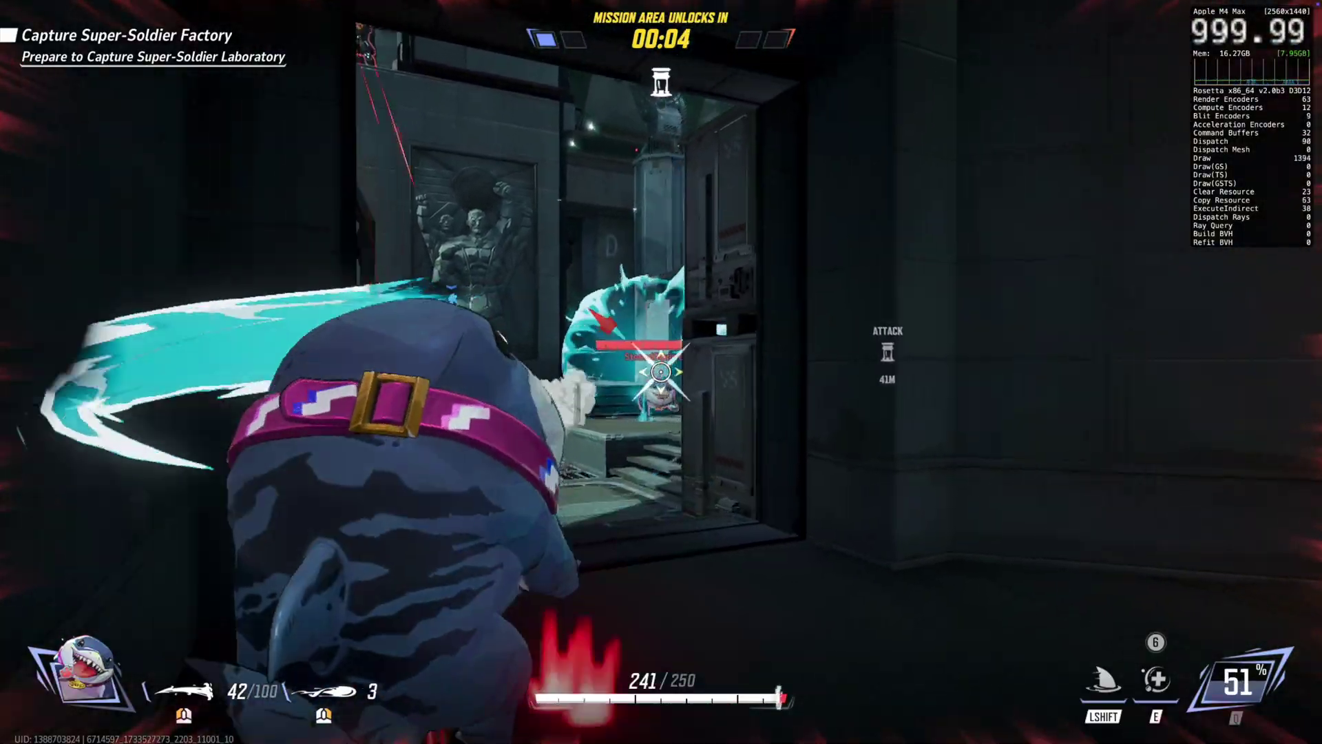
Step: Fire repeated Aqua Burst shots to knock out the enemy, reloading afterwards
right_click(661, 372)
right_click(661, 372)
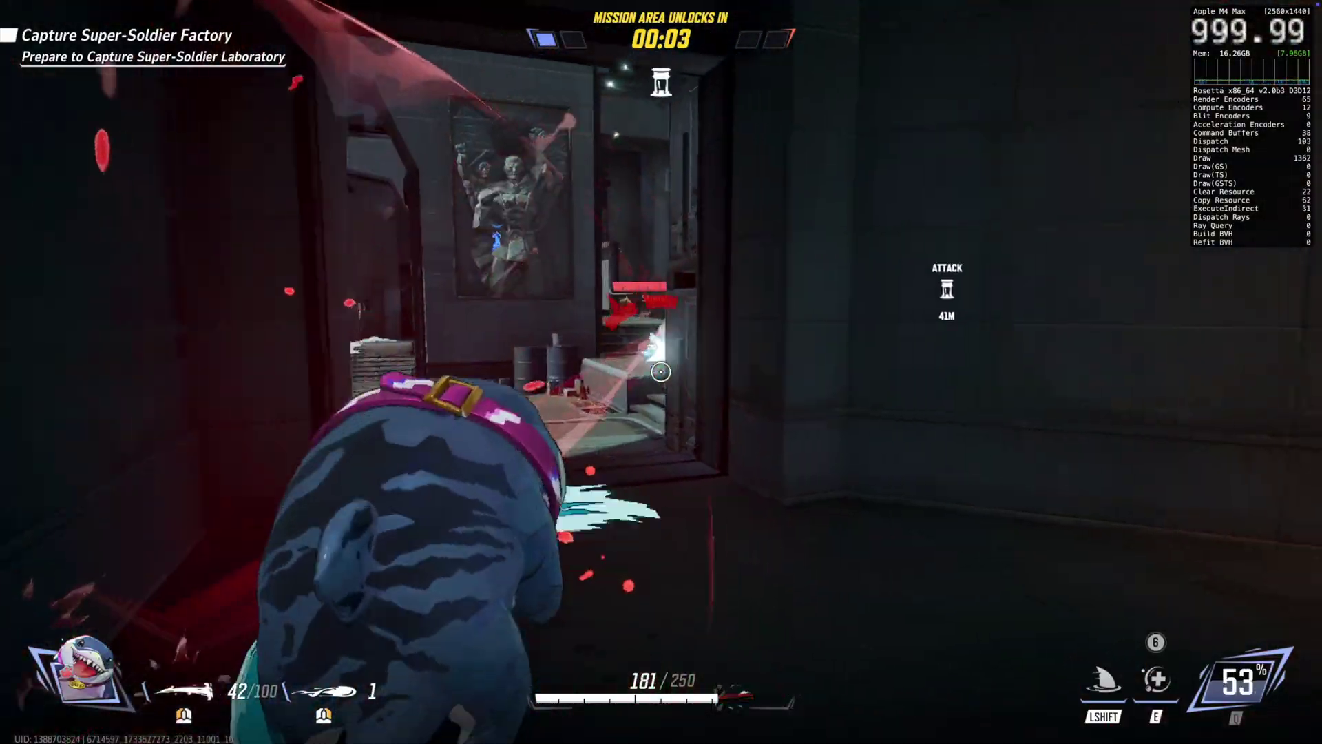
right_click(661, 372)
key(e)
key(r)
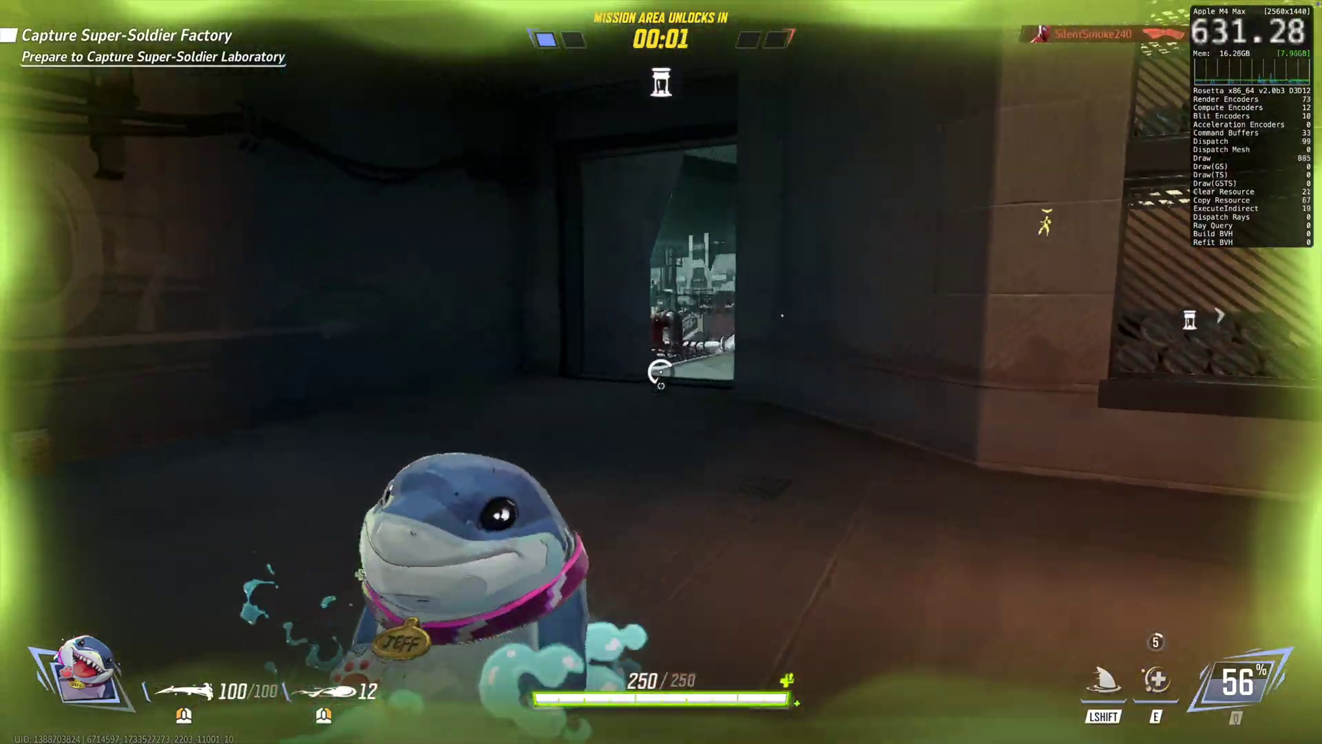
key(w)
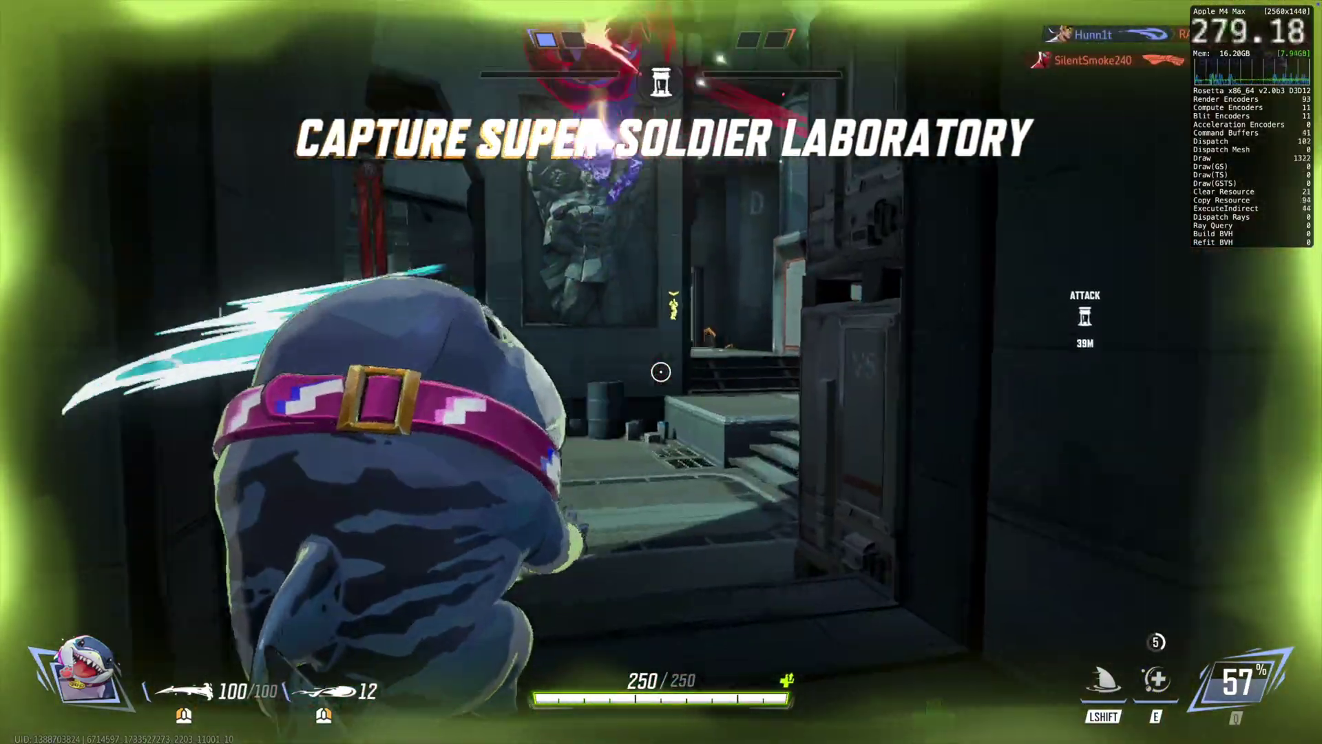
right_click(660, 372)
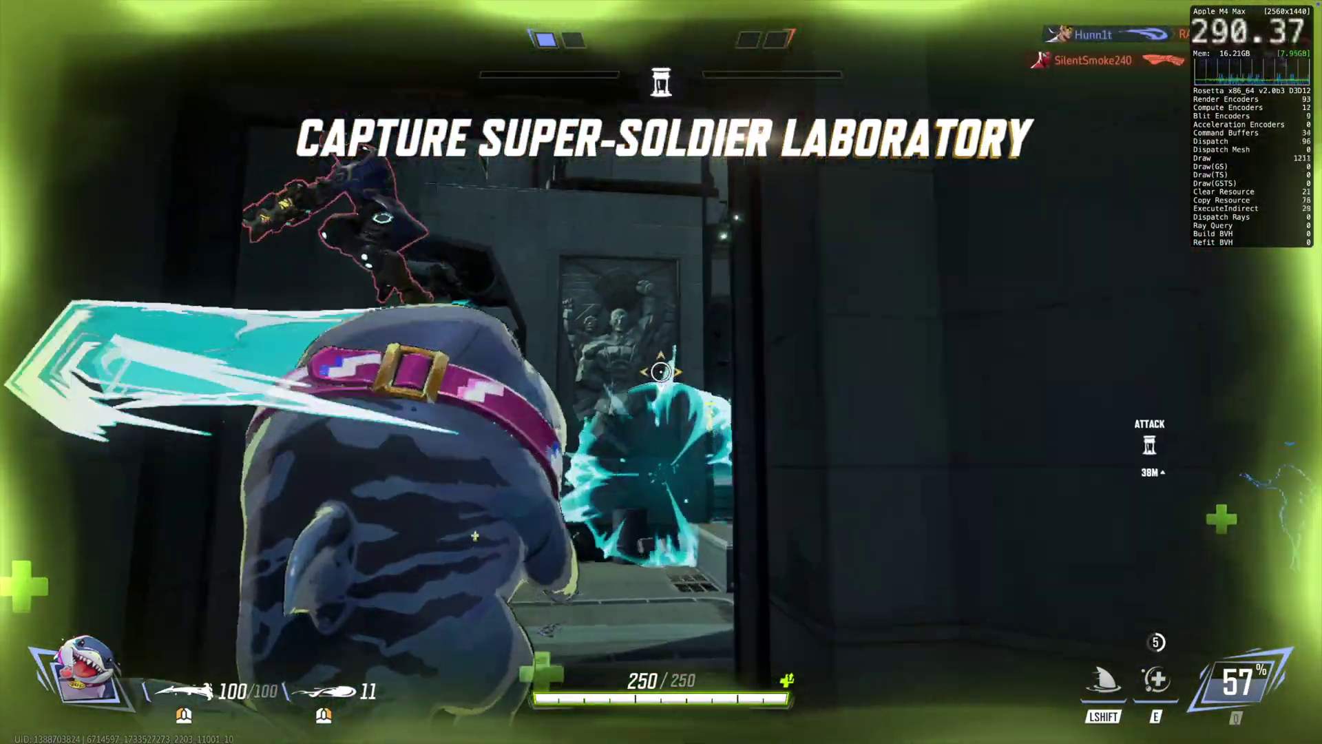
right_click(661, 372)
right_click(661, 372)
right_click(661, 372)
right_click(662, 371)
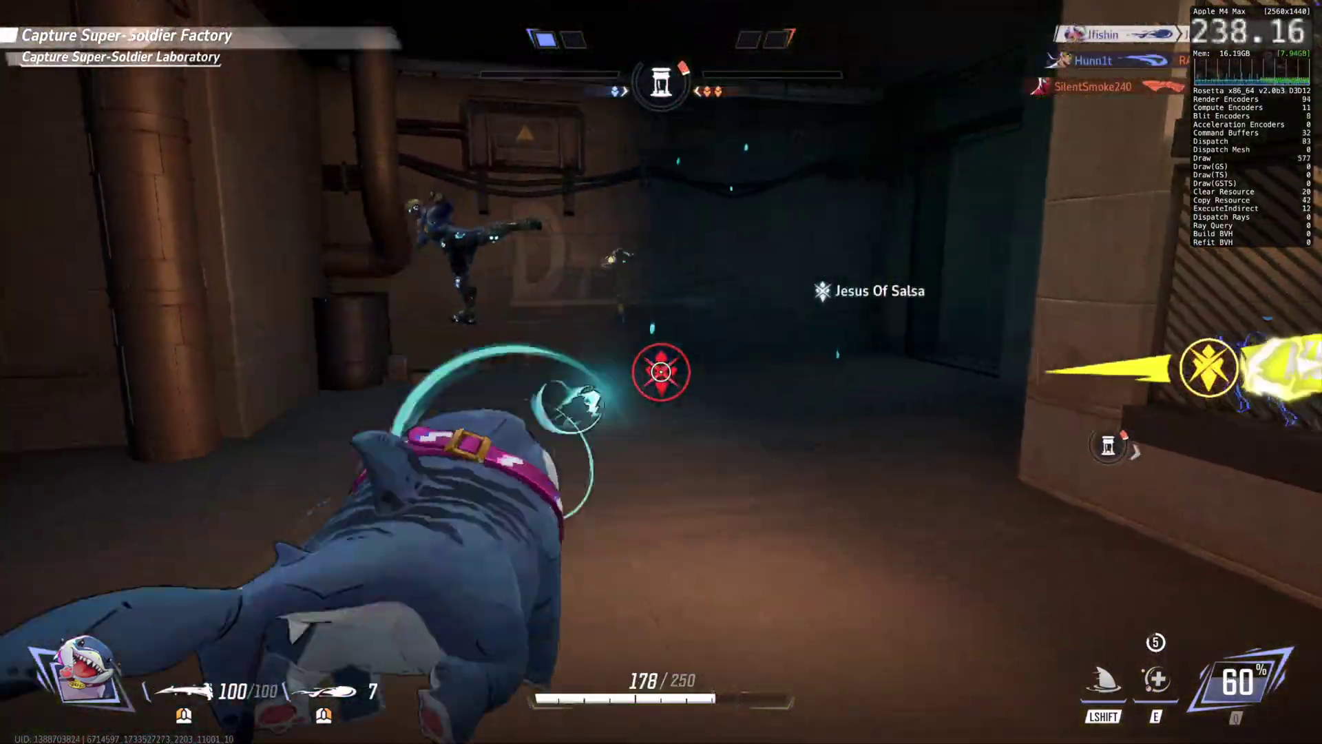
key(r)
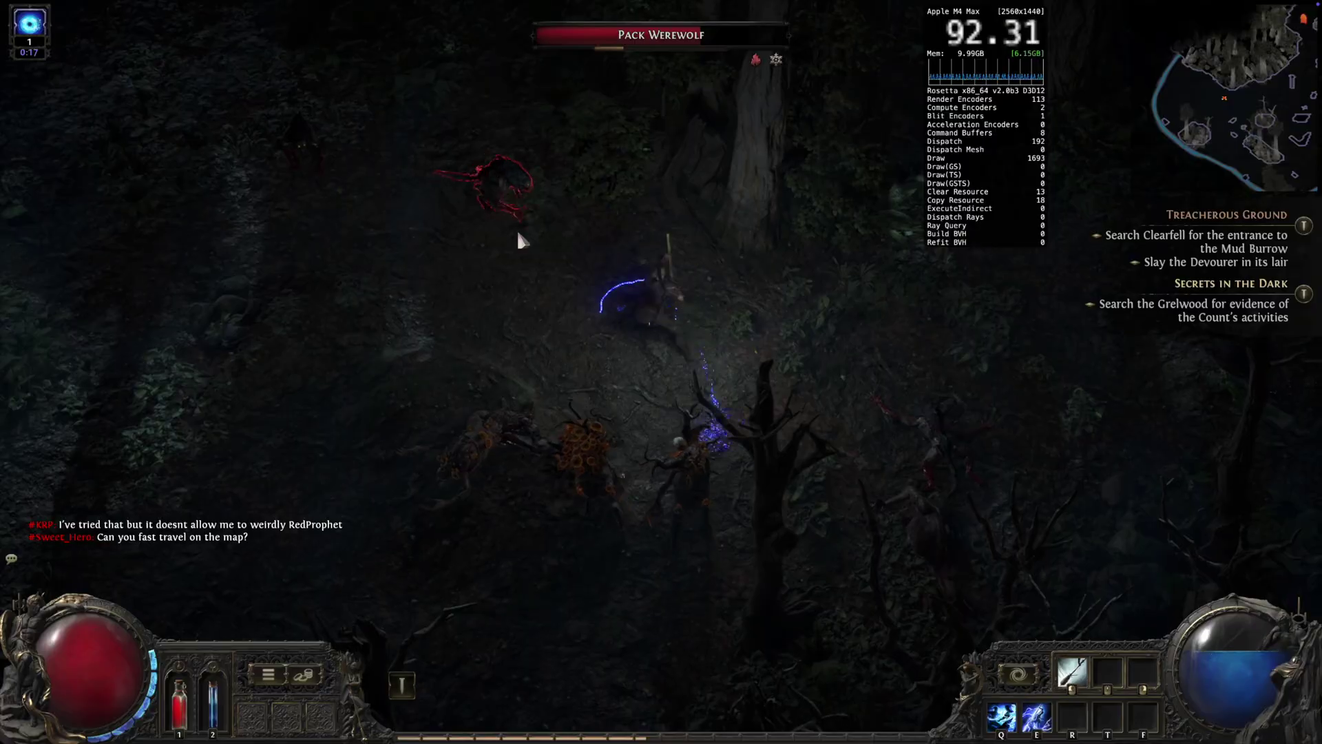
Step: Cast lightning and strike the Fungal Zombie with the staff until it dies
click(473, 234)
key(d)
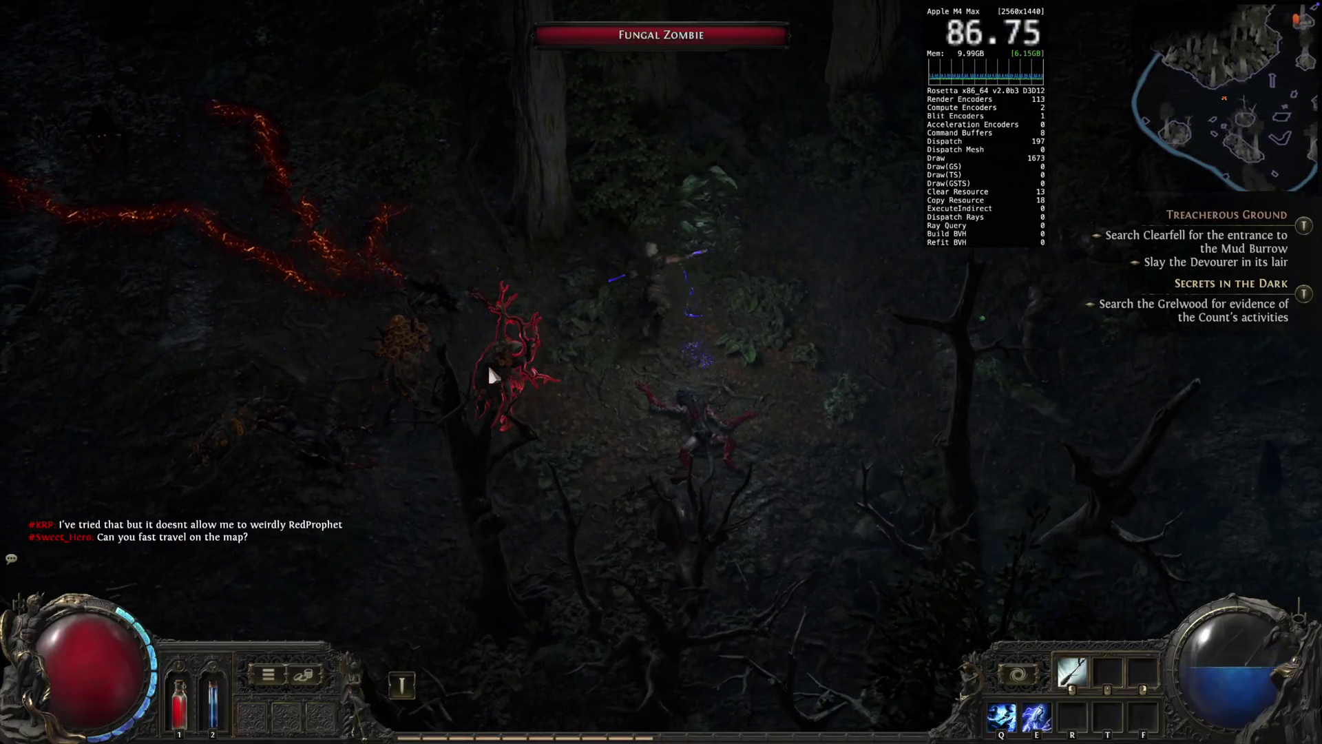
key(e)
key(d)
click(453, 357)
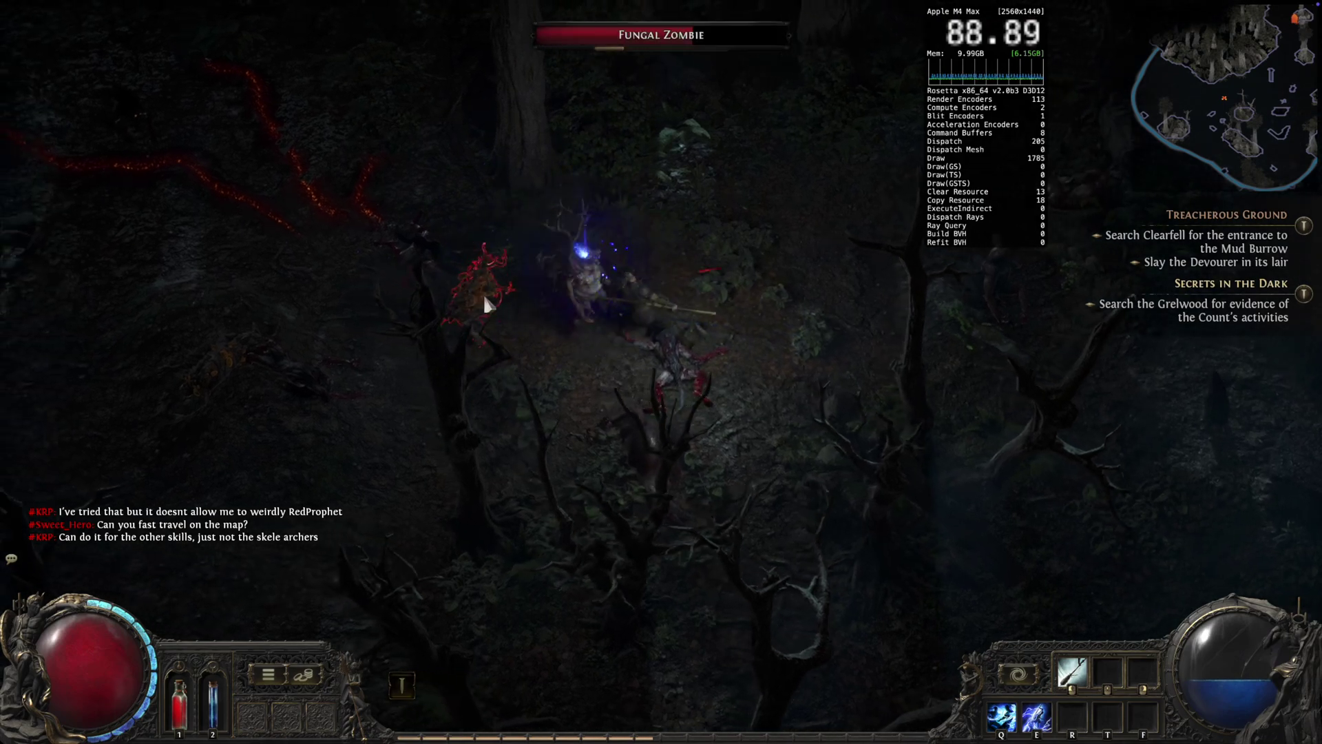
click(484, 297)
key(d)
key(e)
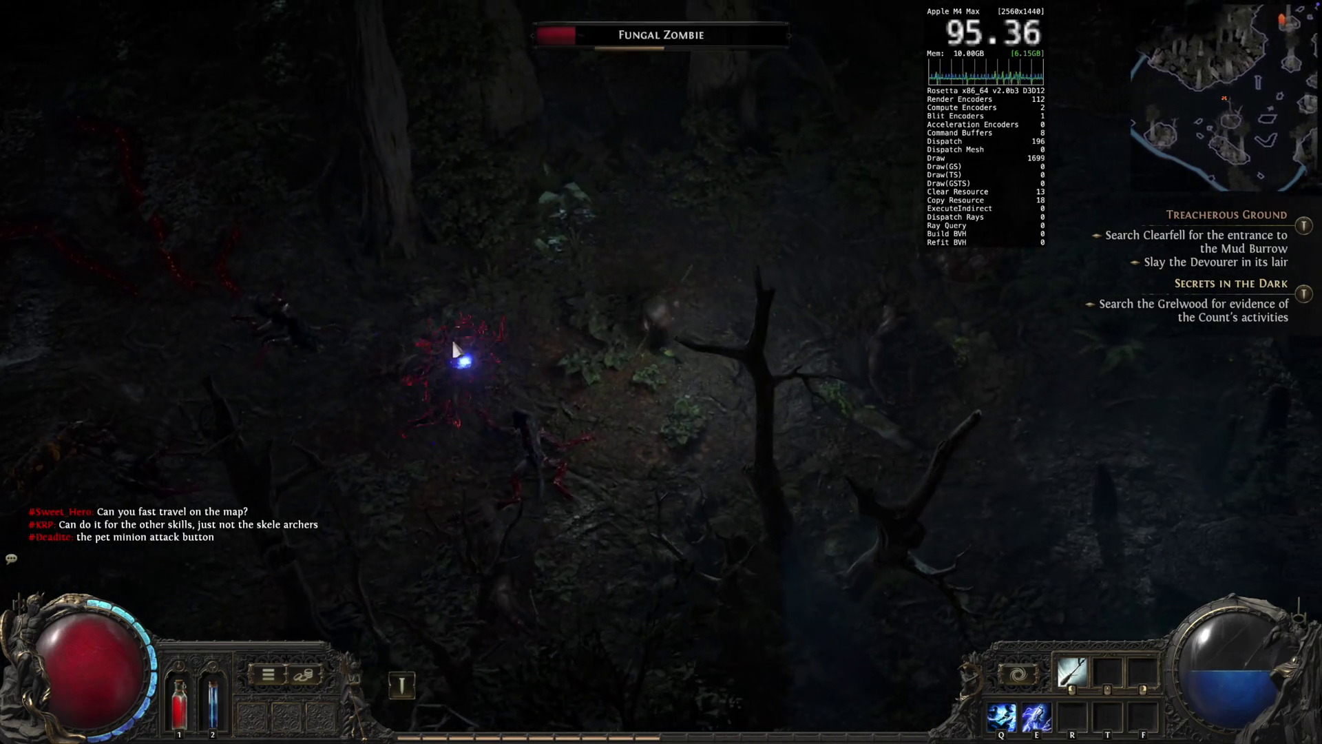